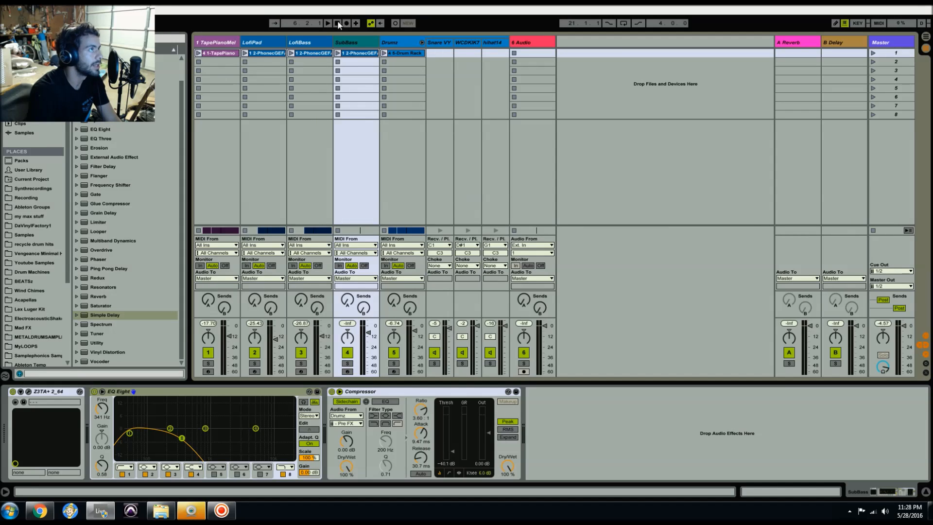
- Switch to the arrangement and play the song with looping turned on for bars 21 to 25
{"action": "left_click", "coordinate": [368, 42]}
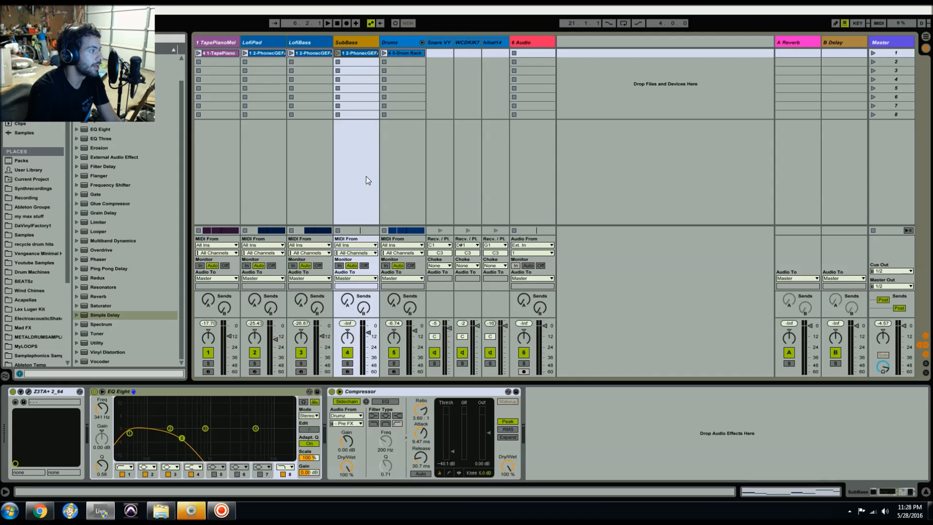
{"action": "left_click", "coordinate": [926, 38]}
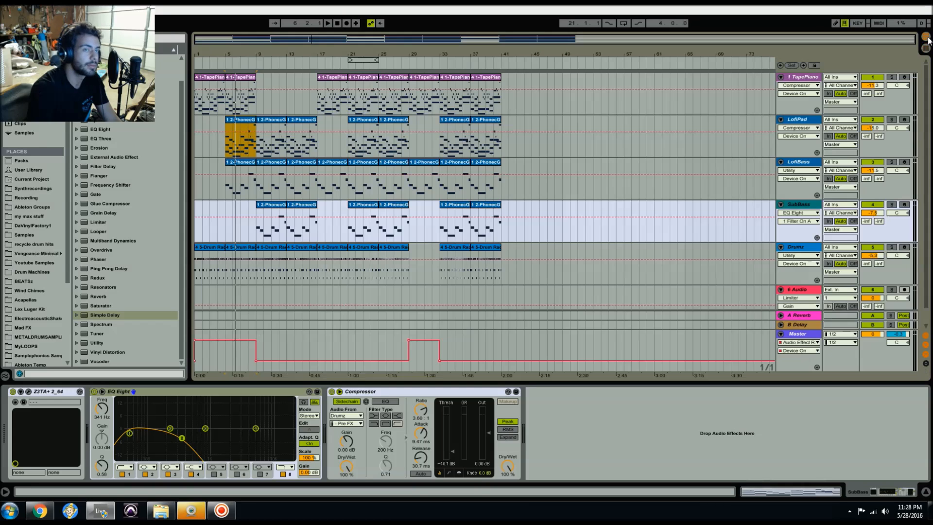
{"action": "left_click", "coordinate": [280, 120]}
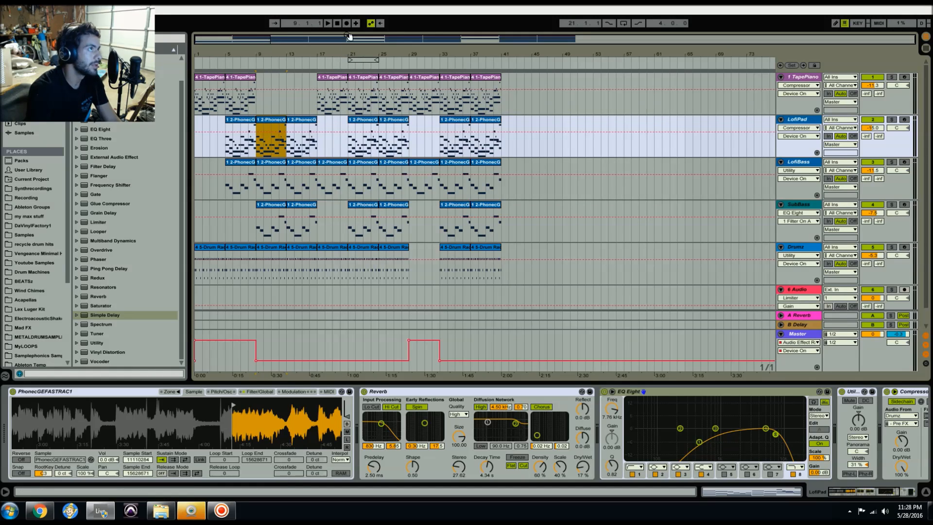
{"action": "left_click", "coordinate": [362, 59]}
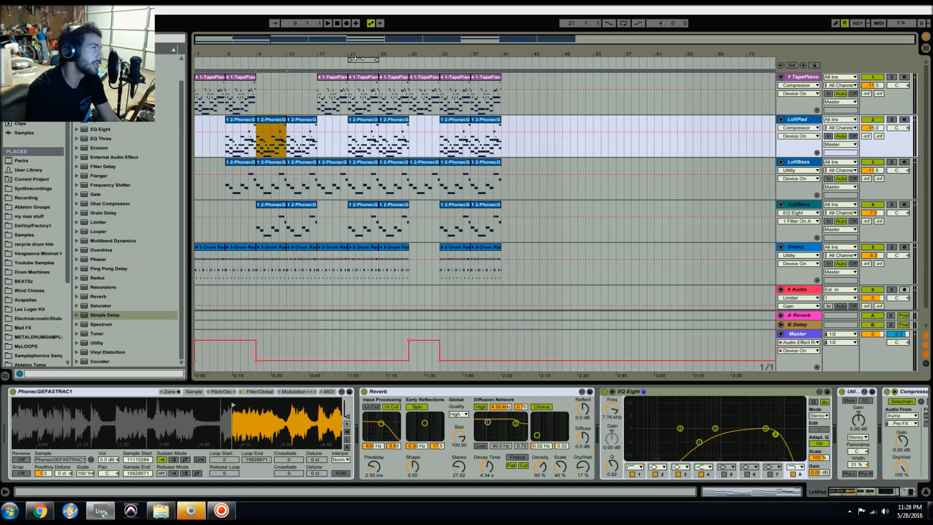
{"action": "left_click", "coordinate": [623, 25]}
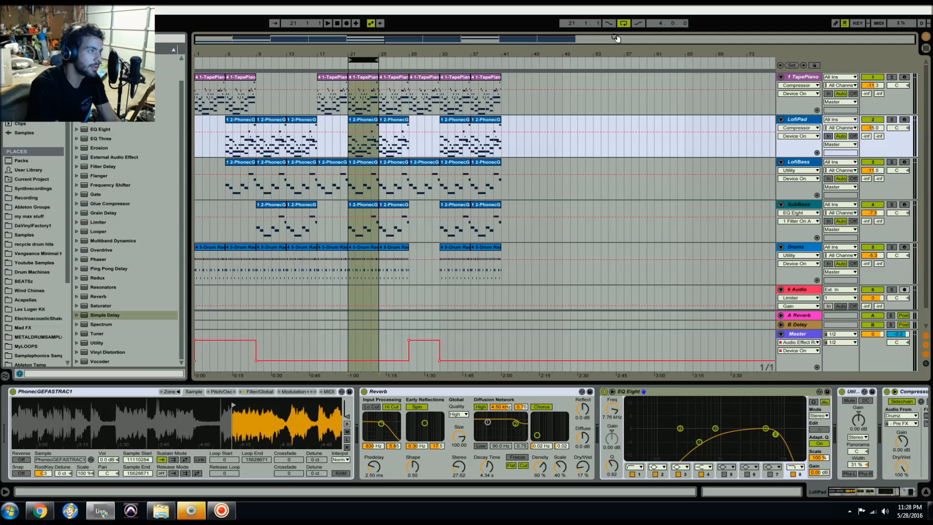
{"action": "key", "text": "space"}
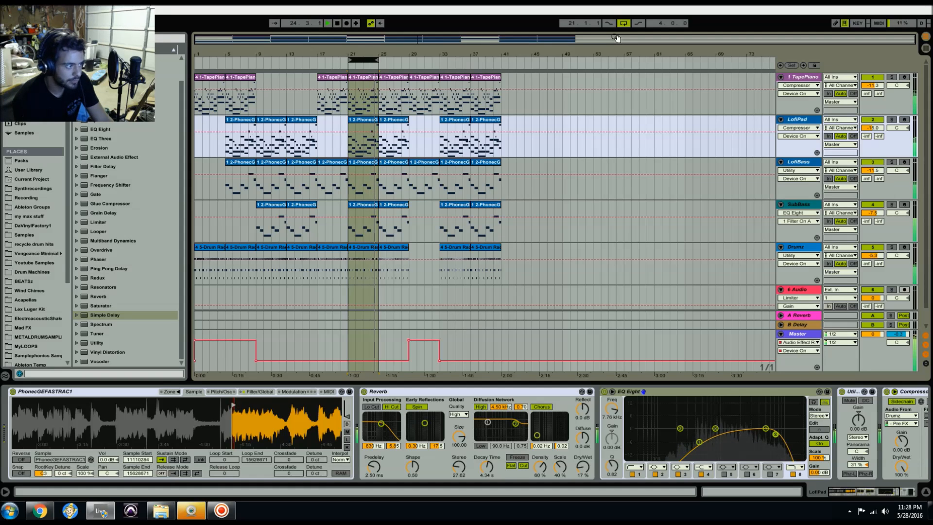
{"action": "key", "text": "space"}
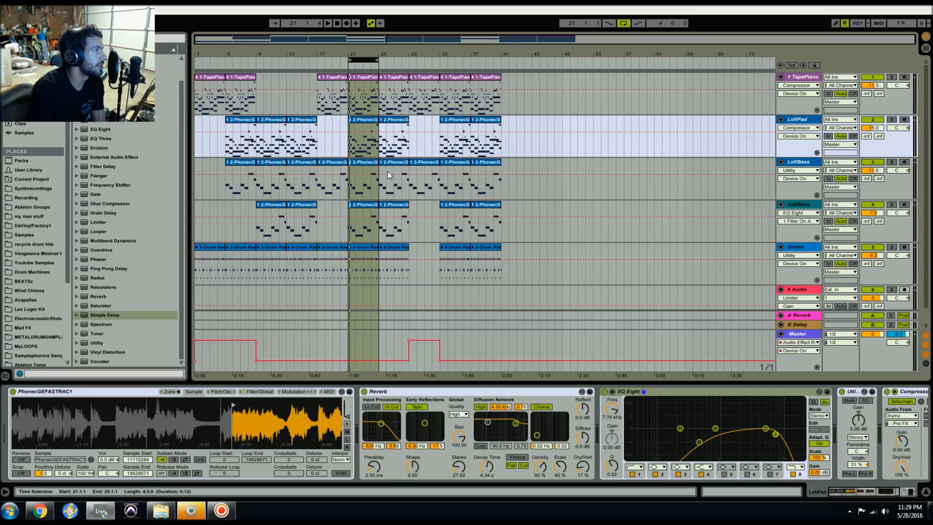
- Examine the device chains of the TapePiano, LofiBass and Drumz tracks by selecting their clips at bar 21
{"action": "left_click", "coordinate": [366, 75]}
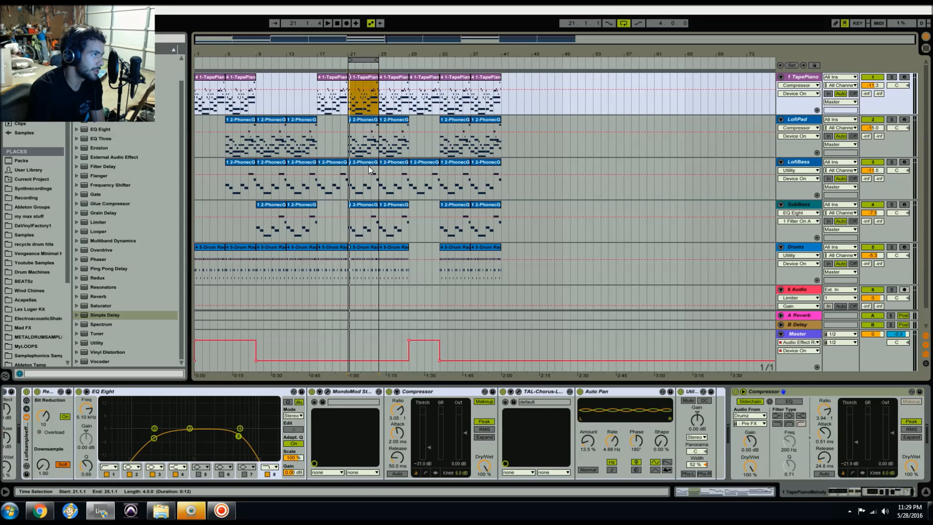
{"action": "left_click", "coordinate": [363, 193]}
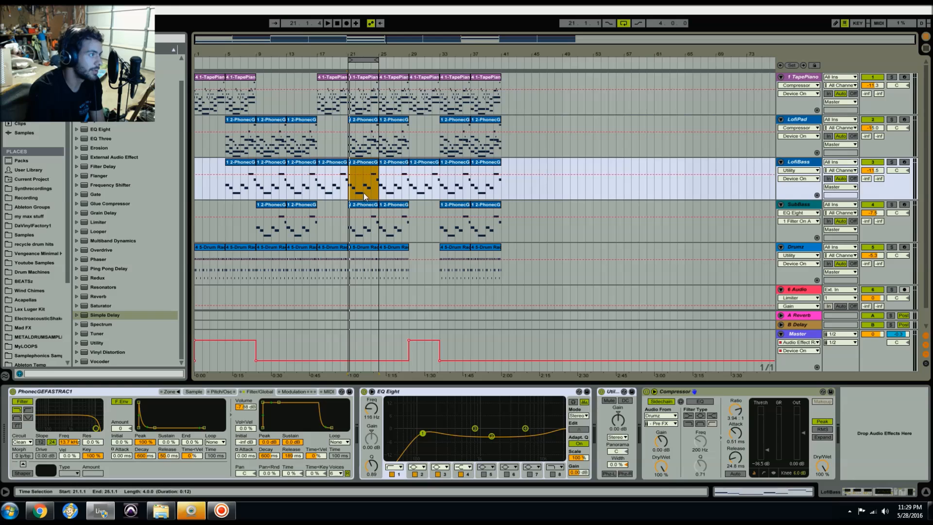
{"action": "left_click", "coordinate": [368, 247]}
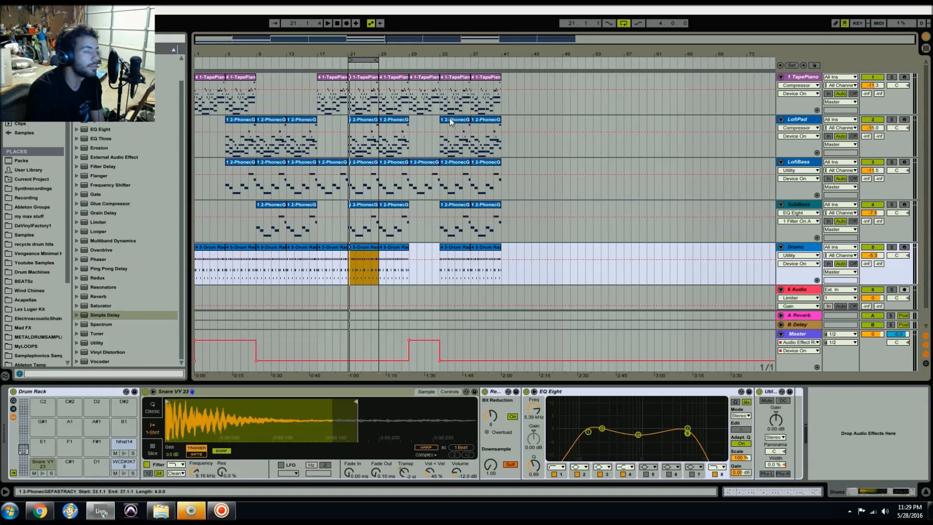
- Arm the TapePiano track for recording and bring the sampler at the start of its device chain into view
{"action": "left_click", "coordinate": [900, 83]}
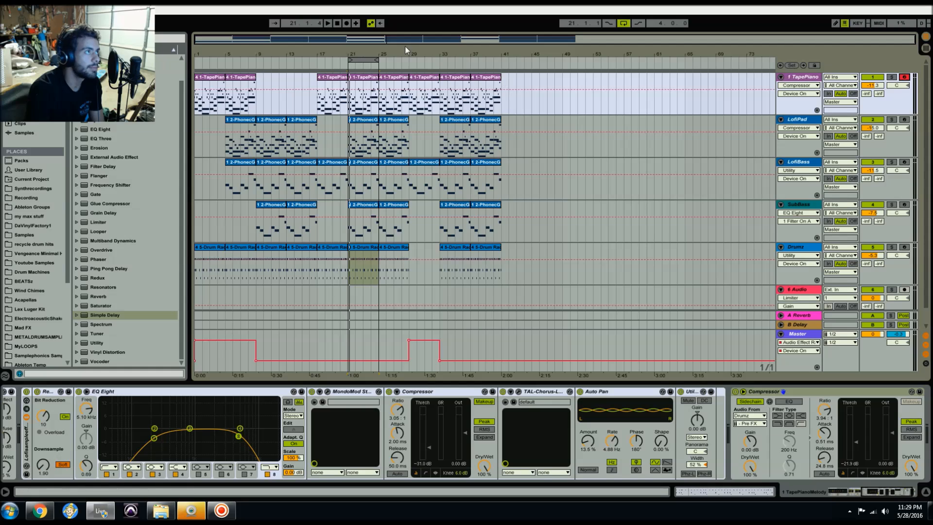
{"action": "left_click", "coordinate": [362, 81]}
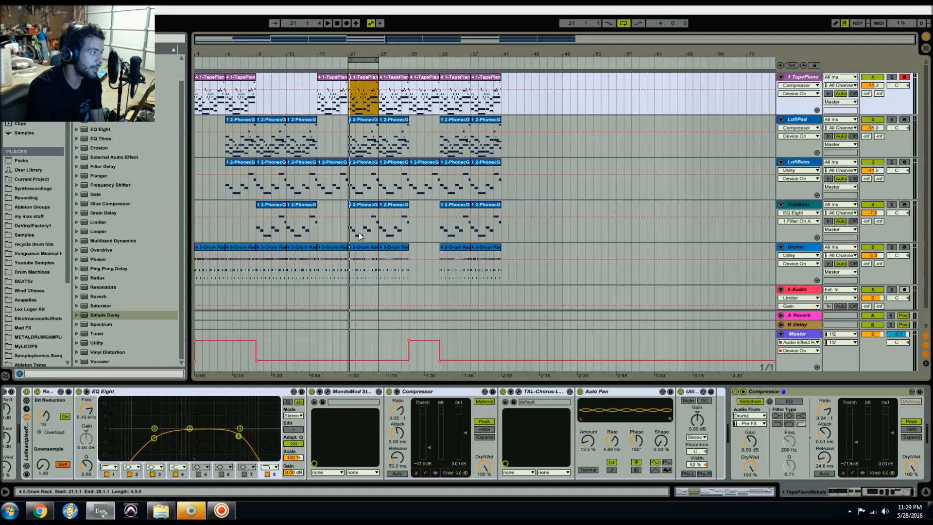
{"action": "left_click", "coordinate": [808, 491]}
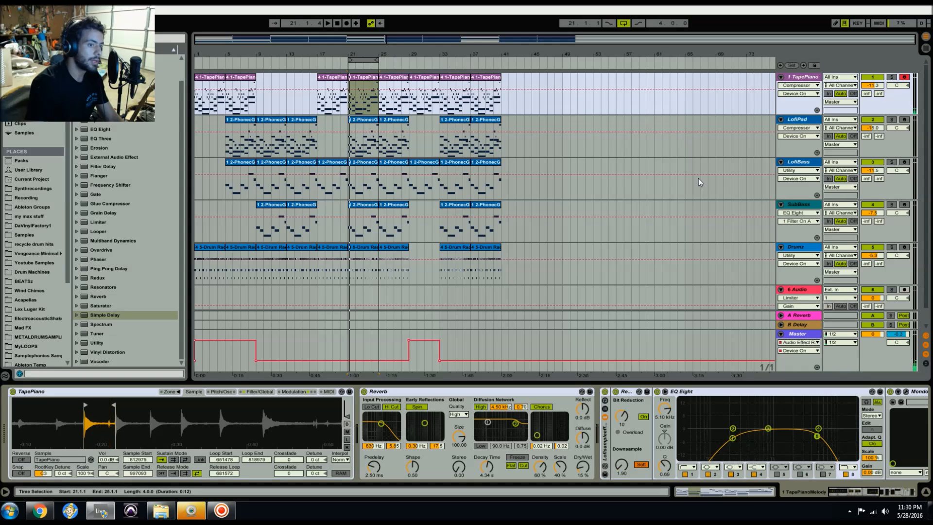
- Bypass the lo-fi sample effects rack and the Reverb on the TapePiano track, and check the rest of its chain
{"action": "left_click", "coordinate": [605, 392]}
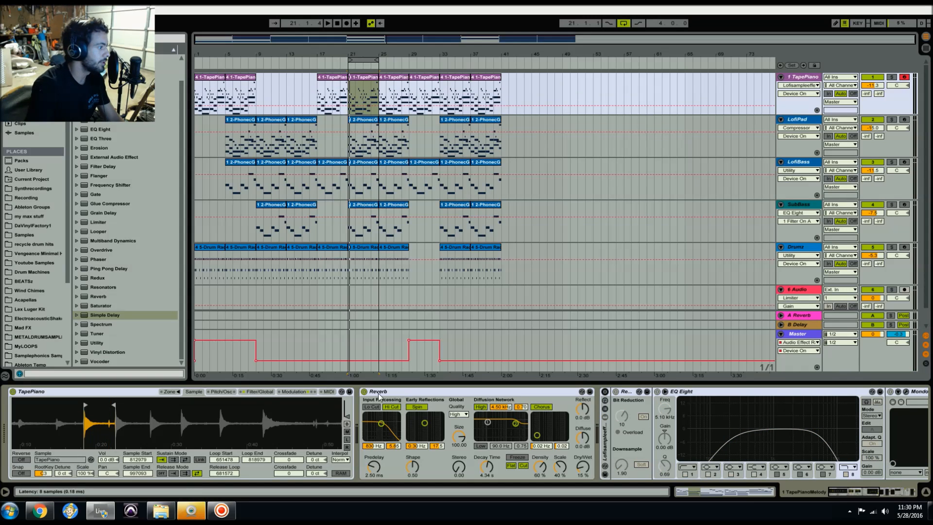
{"action": "left_click", "coordinate": [364, 392]}
{"action": "left_click_drag", "start_coordinate": [864, 495], "coordinate": [892, 493]}
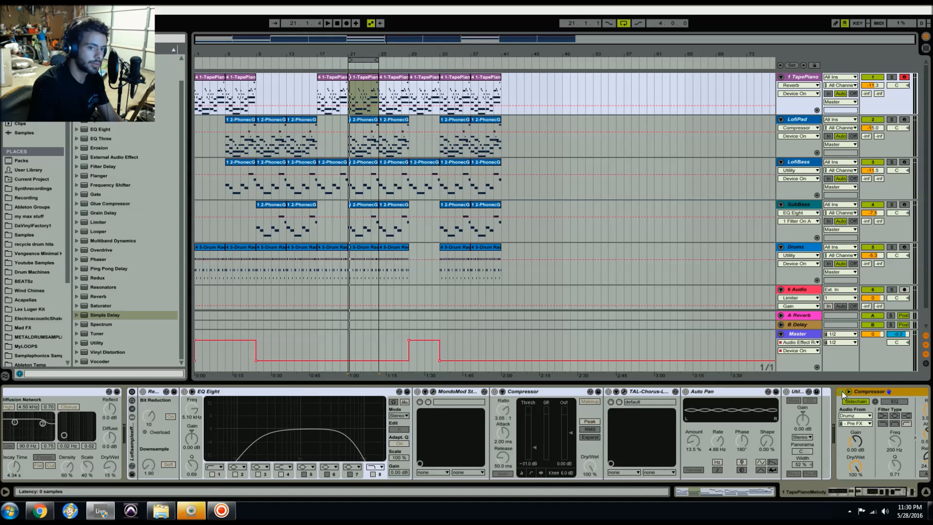
{"action": "left_click_drag", "start_coordinate": [899, 494], "coordinate": [860, 495]}
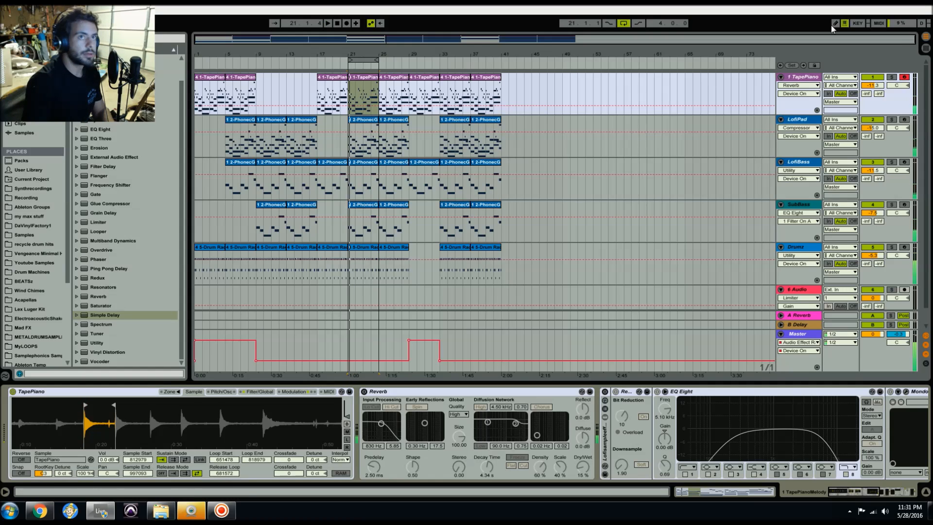
- Solo the TapePiano track and audition the dry piano with the sampler's filter and volume envelope settings shown
{"action": "left_click", "coordinate": [892, 77]}
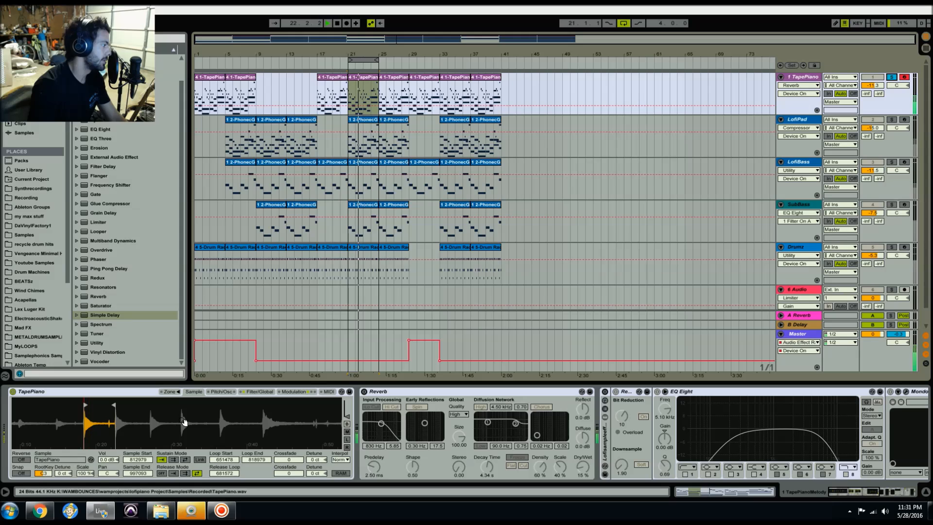
{"action": "left_click", "coordinate": [251, 393]}
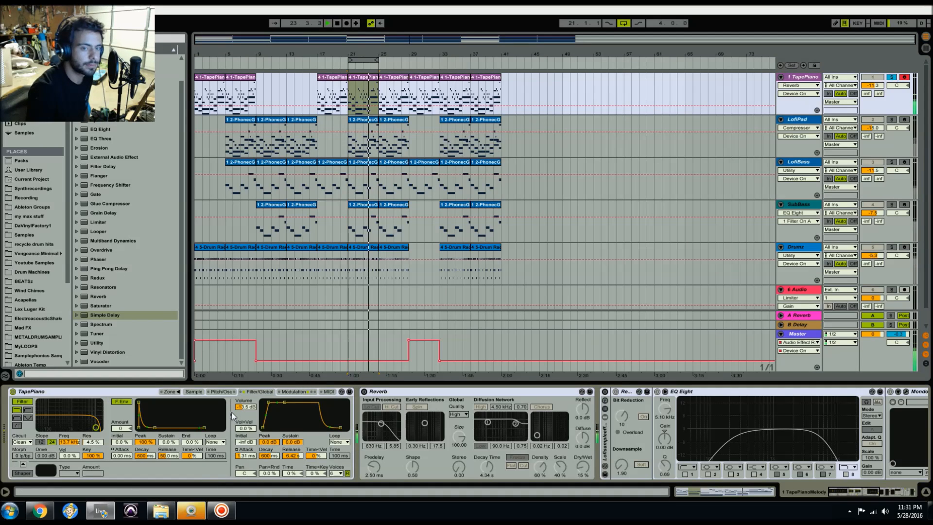
{"action": "key", "text": "space"}
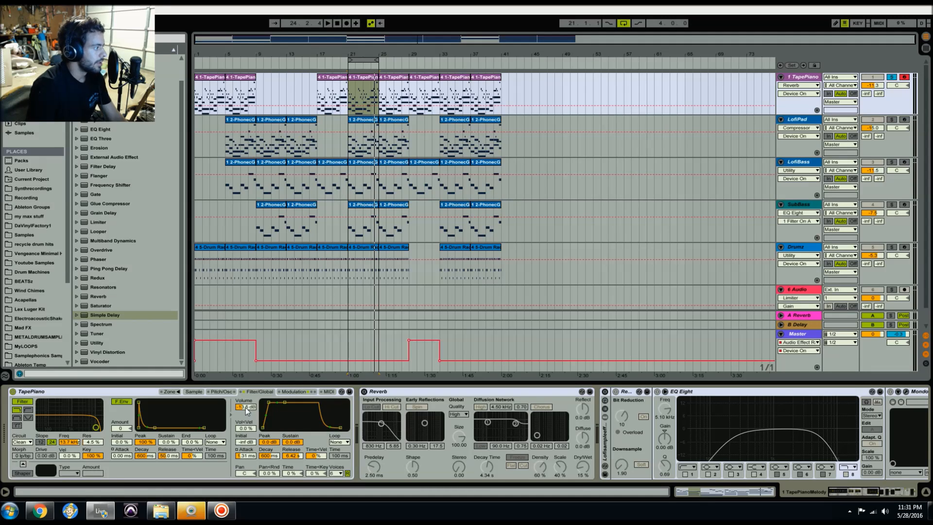
- Show the TapePiano sampler's modulation settings and compare the sound with LFO 1 off and on
{"action": "left_click", "coordinate": [287, 392]}
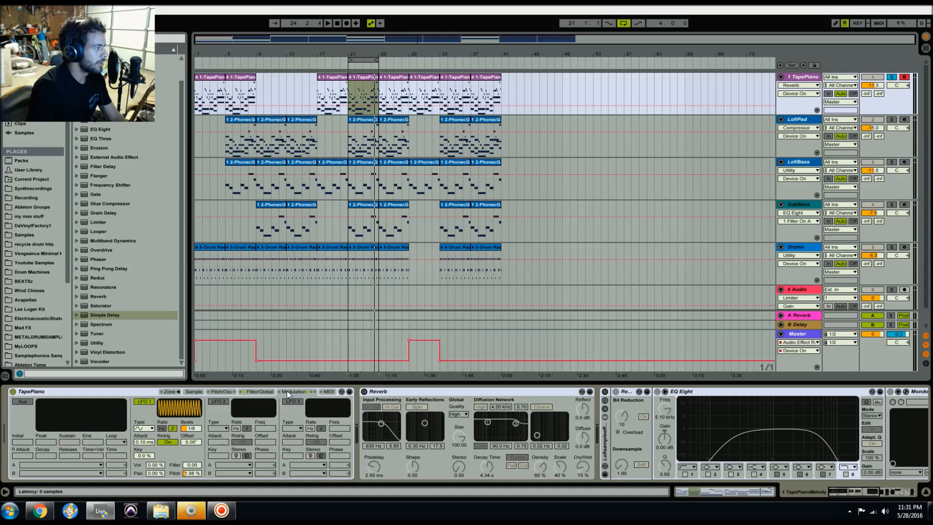
{"action": "left_click", "coordinate": [147, 403]}
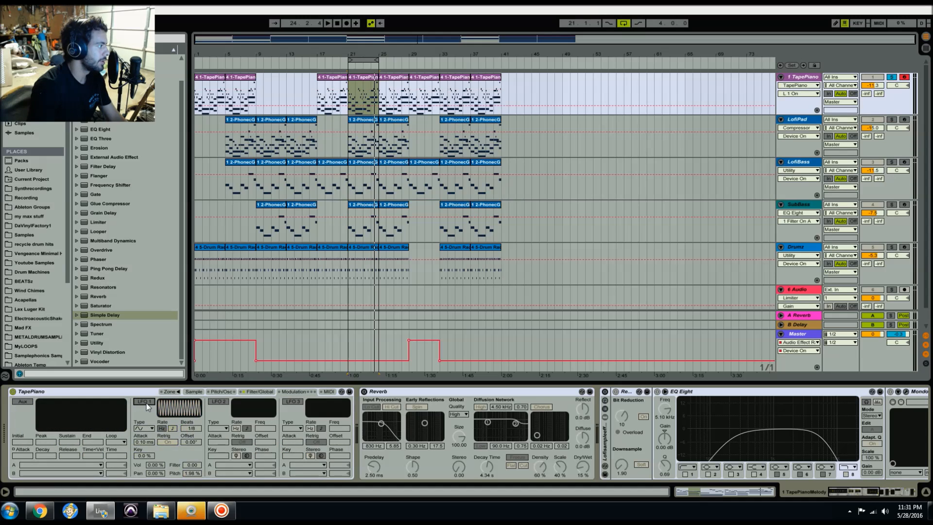
{"action": "left_click", "coordinate": [147, 405]}
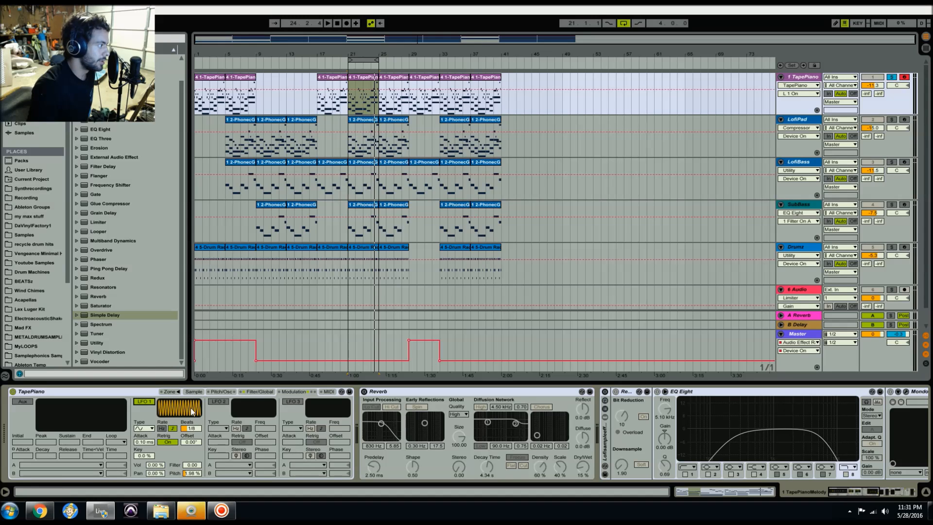
{"action": "key", "text": "space"}
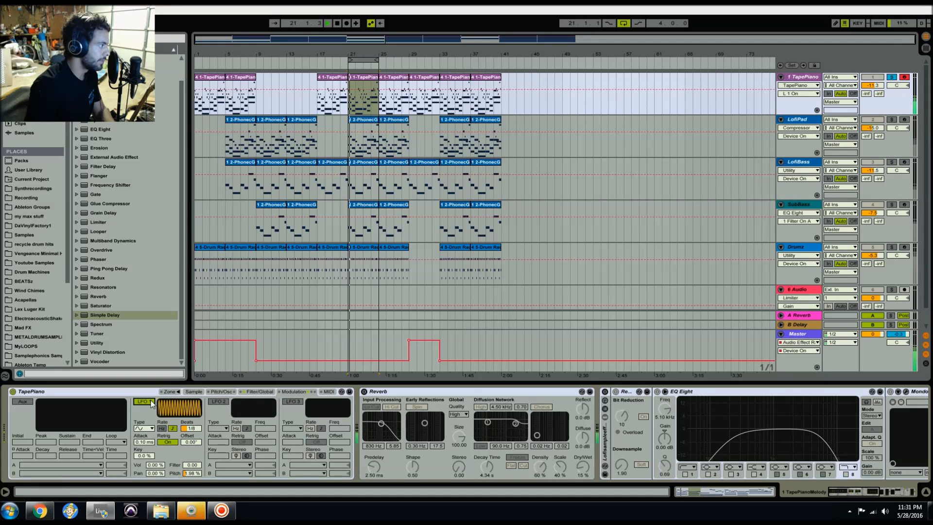
{"action": "left_click", "coordinate": [151, 403]}
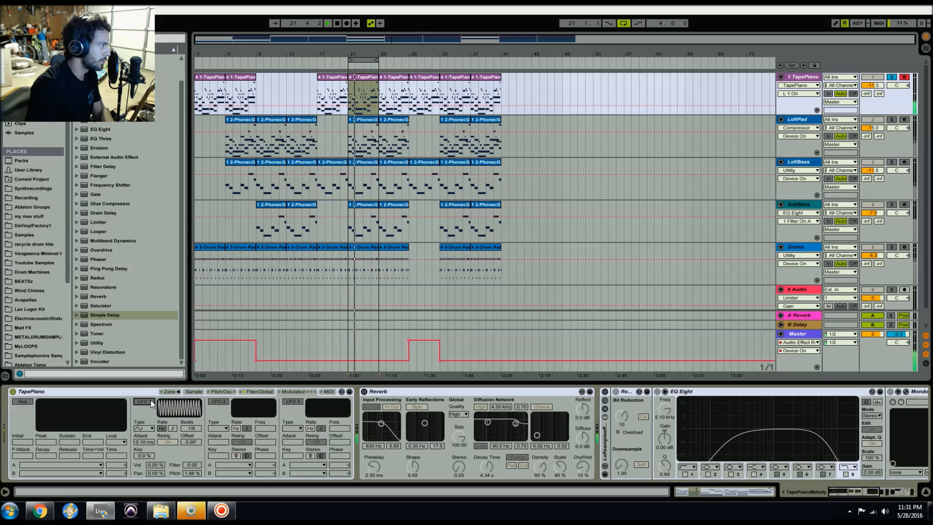
{"action": "left_click", "coordinate": [151, 403]}
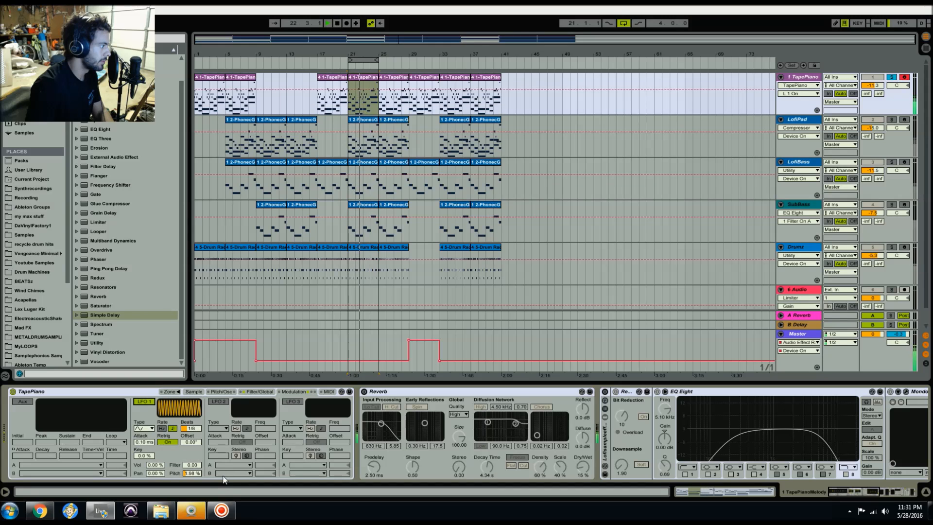
- Audition LFO 1's pitch amount at 22.7 %, restore it to 1.98 %, and return to the sampler's waveform view
{"action": "left_click", "coordinate": [196, 473]}
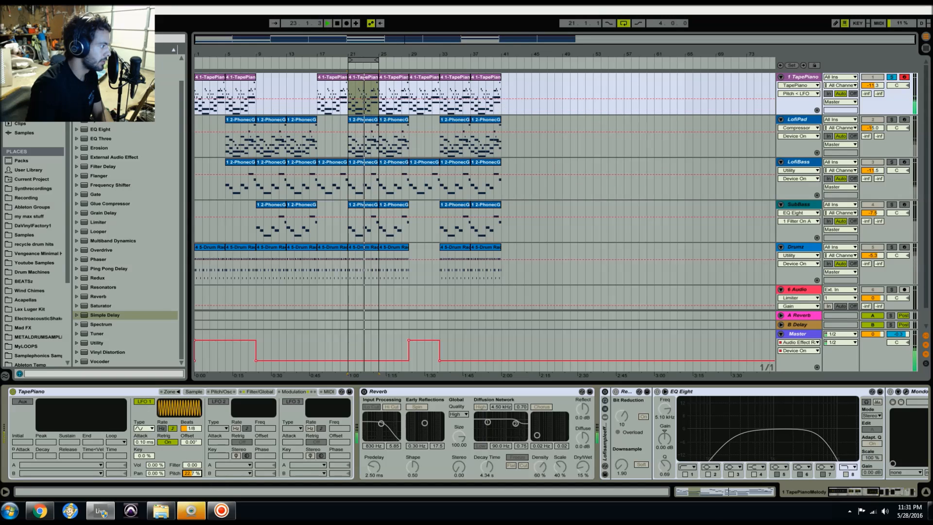
{"action": "mouse_move", "coordinate": [192, 473]}
{"action": "left_mouse_down"}
{"action": "mouse_move", "coordinate": [192, 461]}
{"action": "mouse_move", "coordinate": [192, 473]}
{"action": "left_mouse_up"}
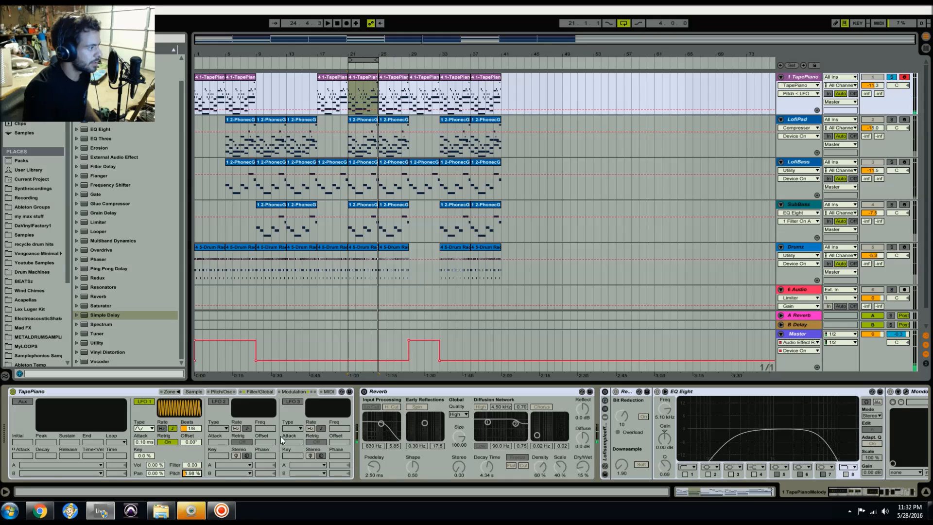
{"action": "left_click", "coordinate": [264, 392]}
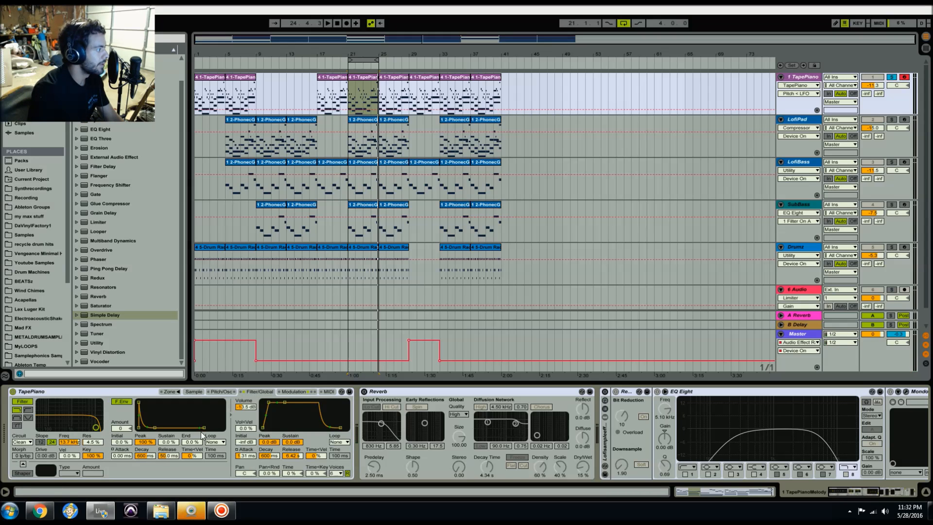
{"action": "left_click", "coordinate": [199, 393]}
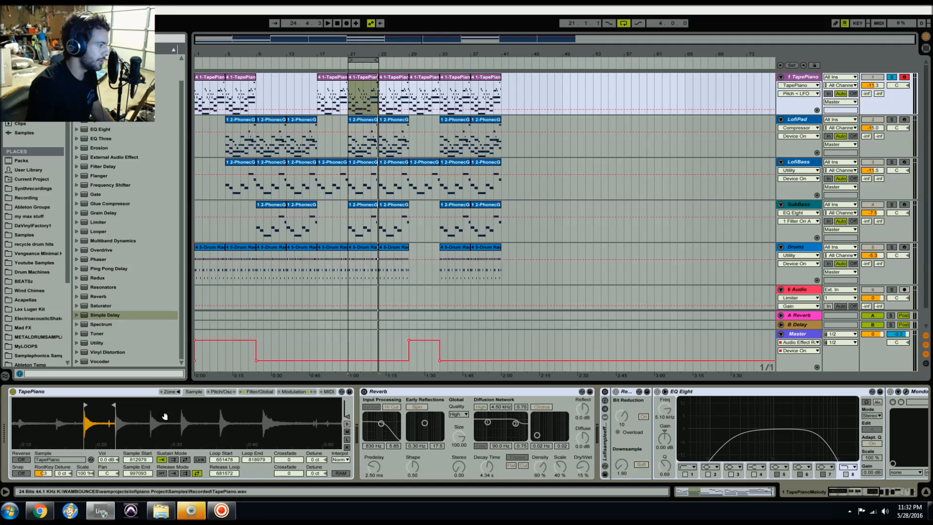
- Turn the TapePiano Reverb back on and compare the soloed piano with and without it, leaving it enabled
{"action": "left_click", "coordinate": [364, 391]}
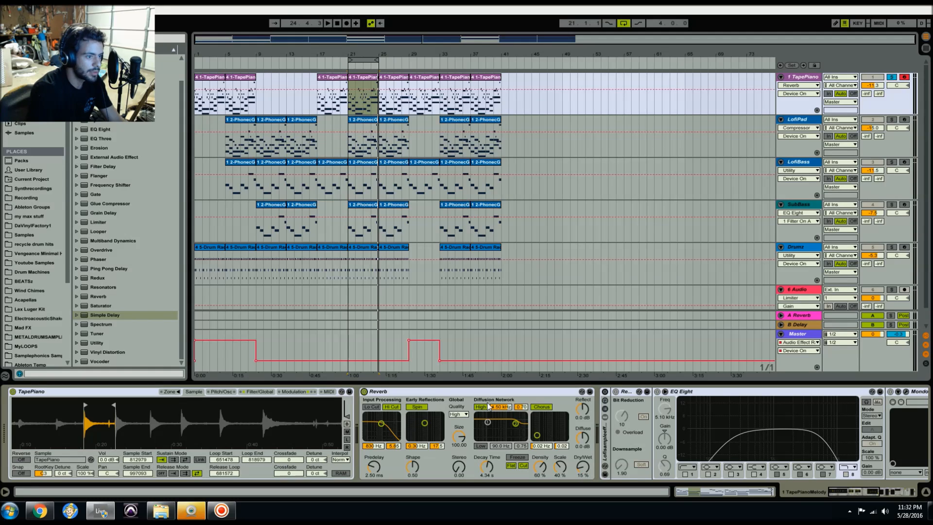
{"action": "key", "text": "space"}
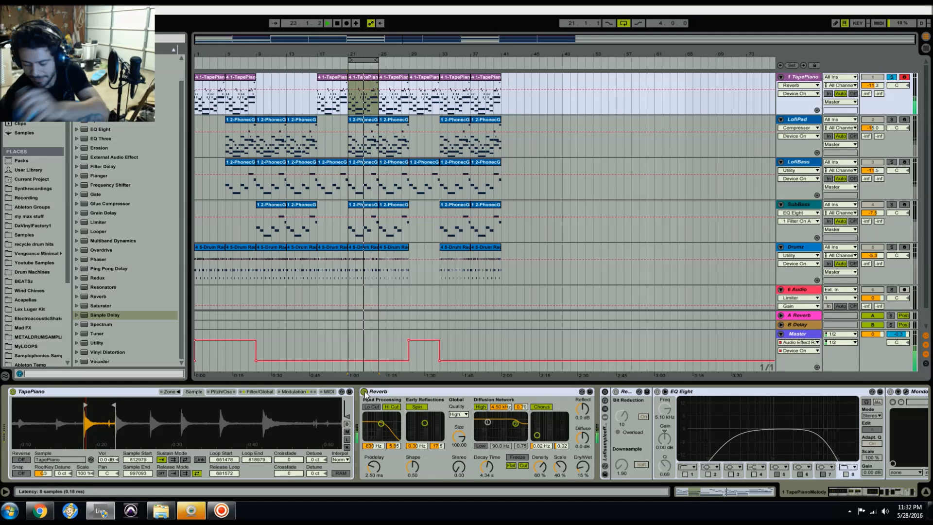
{"action": "left_click", "coordinate": [364, 391]}
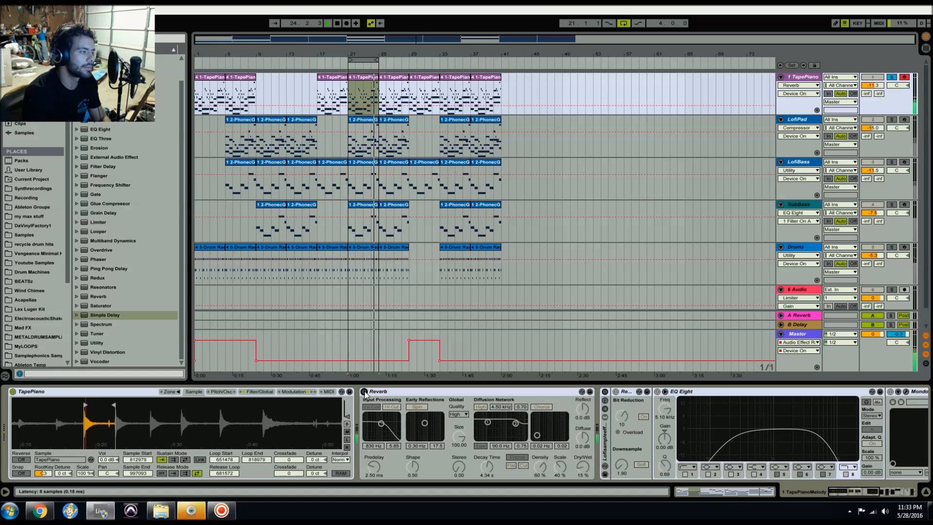
{"action": "left_click", "coordinate": [364, 392]}
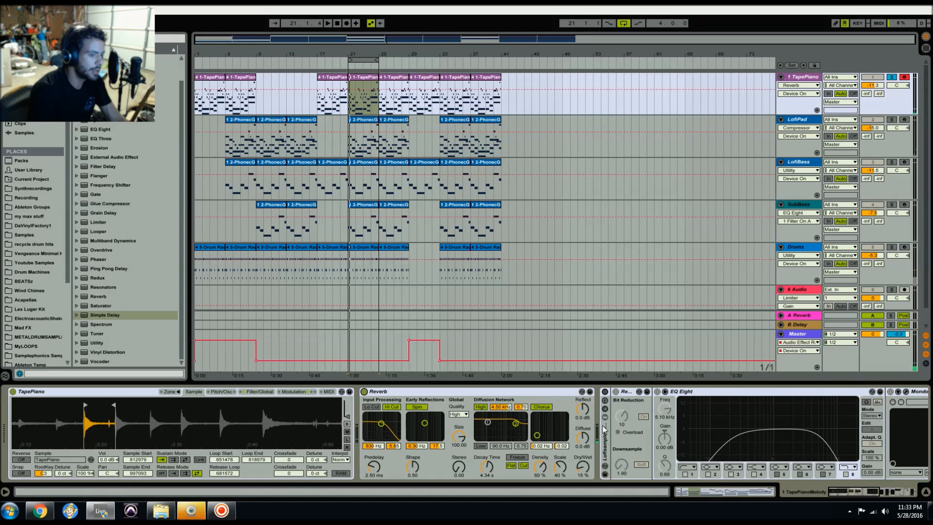
- Turn the lo-fi sample effects rack back on and bring its devices into view
{"action": "left_click", "coordinate": [604, 392]}
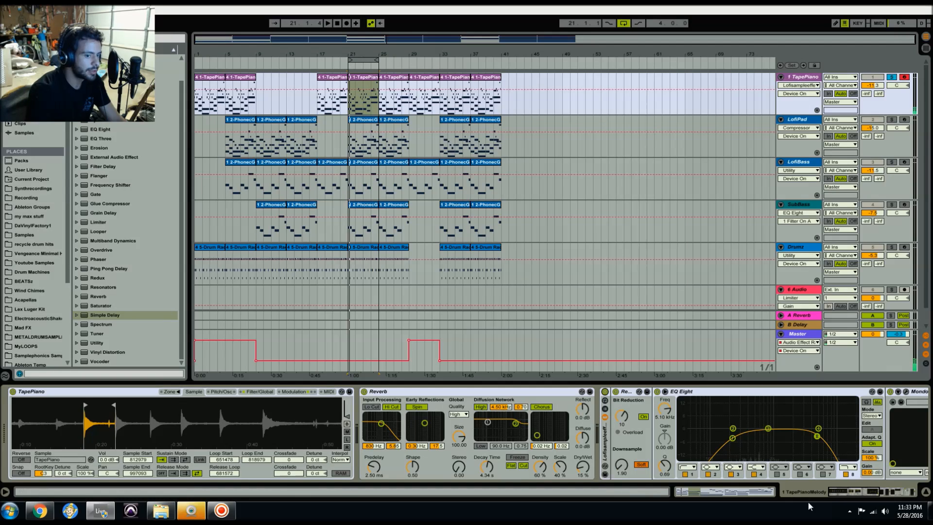
{"action": "left_click_drag", "start_coordinate": [847, 492], "coordinate": [870, 490]}
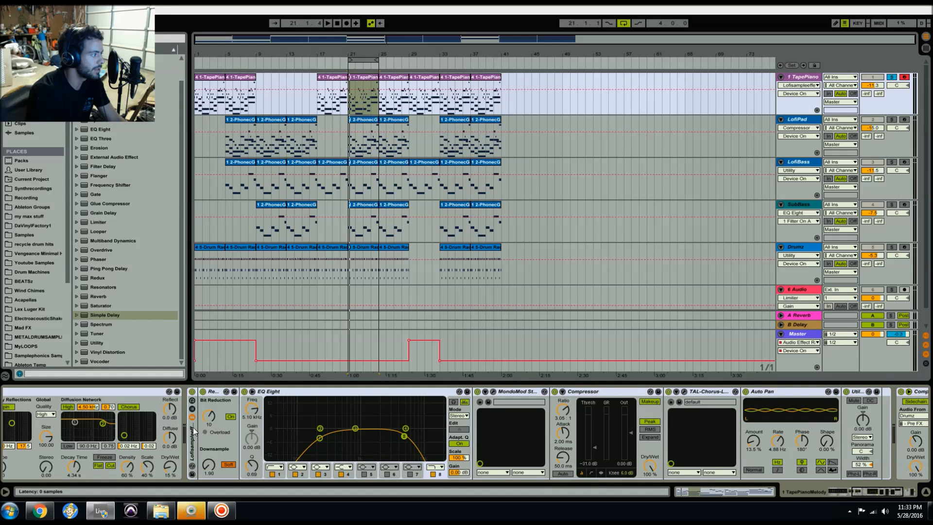
- Turn off Redux, EQ Eight, MondoMod, Compressor, TAL-Chorus, Auto Pan and Utility inside the lo-fi effects rack
{"action": "left_click", "coordinate": [203, 391]}
{"action": "left_click", "coordinate": [245, 391]}
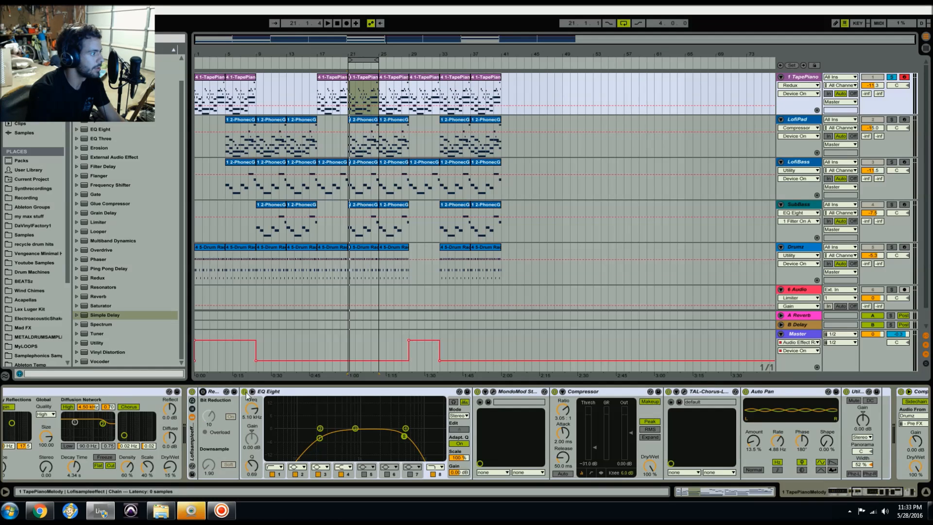
{"action": "left_click", "coordinate": [478, 391]}
{"action": "left_click", "coordinate": [554, 391]}
{"action": "left_click", "coordinate": [668, 391]}
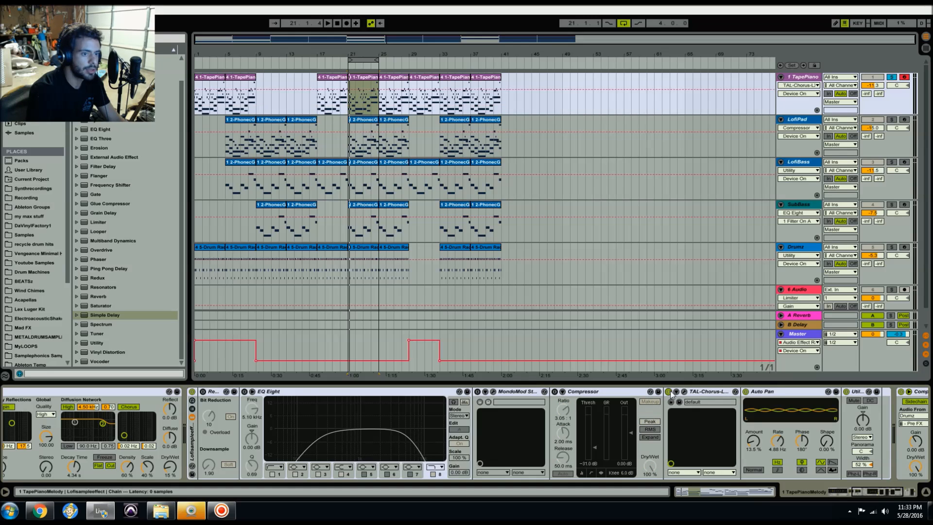
{"action": "left_click", "coordinate": [745, 391]}
{"action": "left_click", "coordinate": [846, 392]}
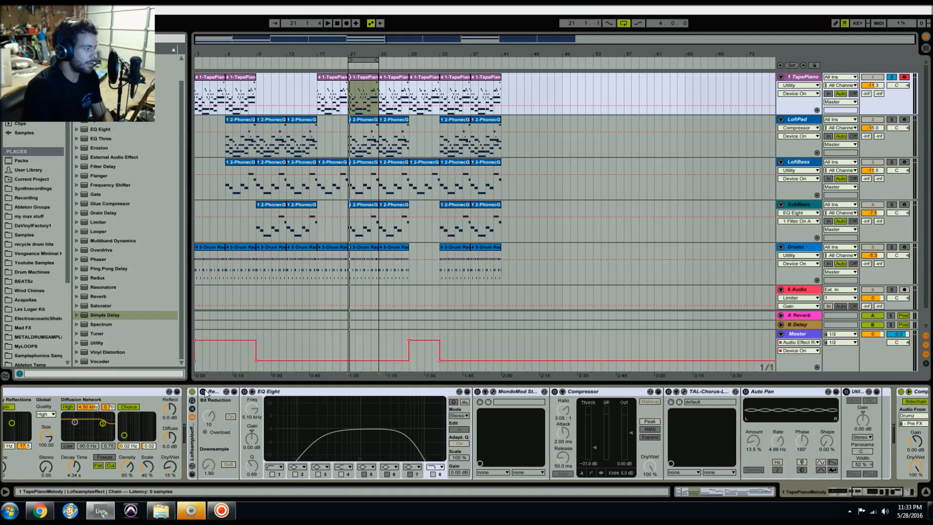
- Turn Redux back on in the lo-fi rack and play the soloed piano through it
{"action": "left_click", "coordinate": [210, 421]}
{"action": "key", "text": "0"}
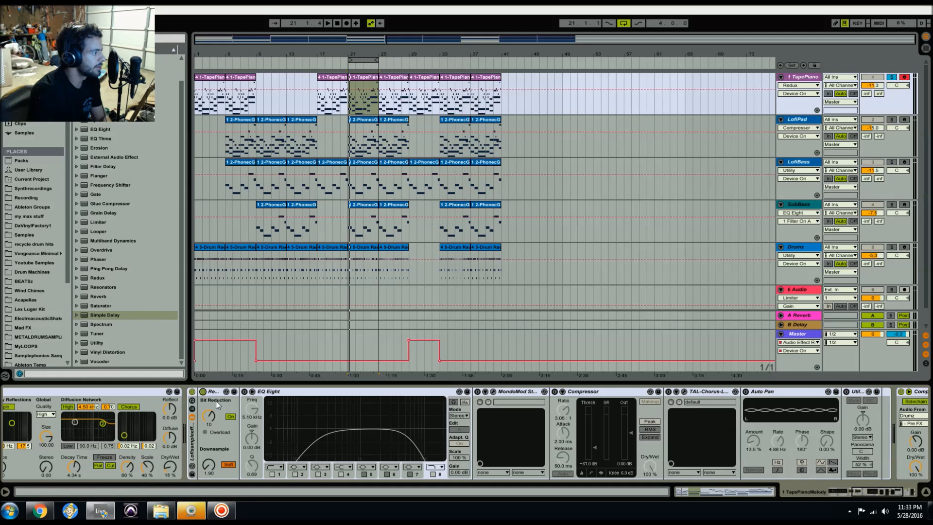
{"action": "key", "text": "space"}
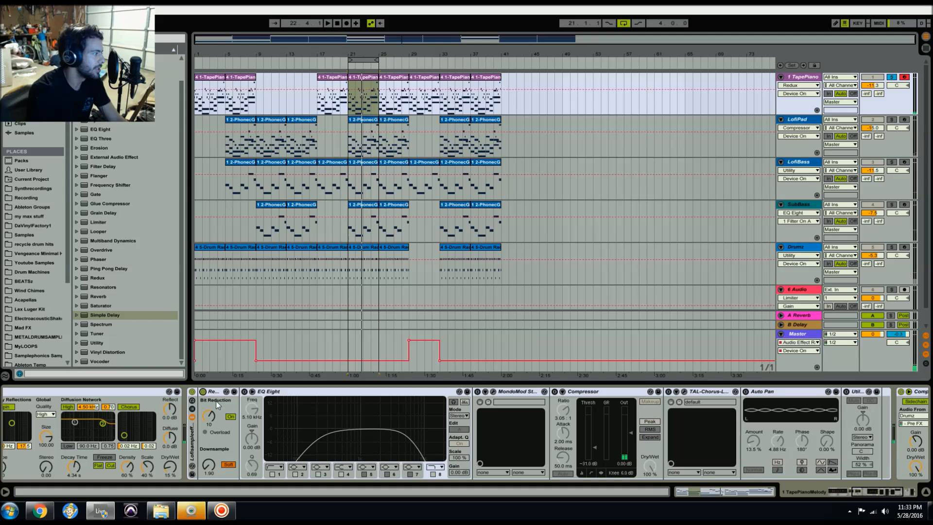
- Turn EQ Eight back on and compare the piano with and without it during playback, leaving it enabled
{"action": "left_click", "coordinate": [245, 392]}
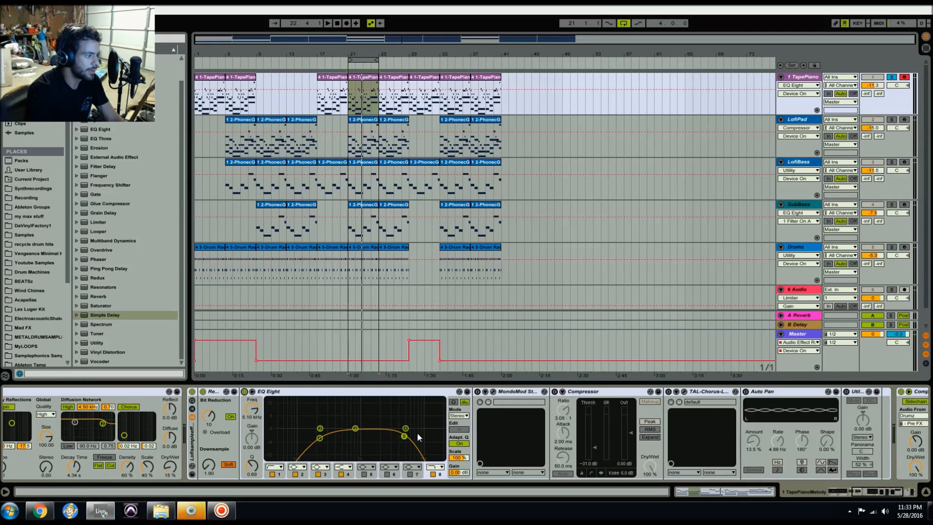
{"action": "key", "text": "space"}
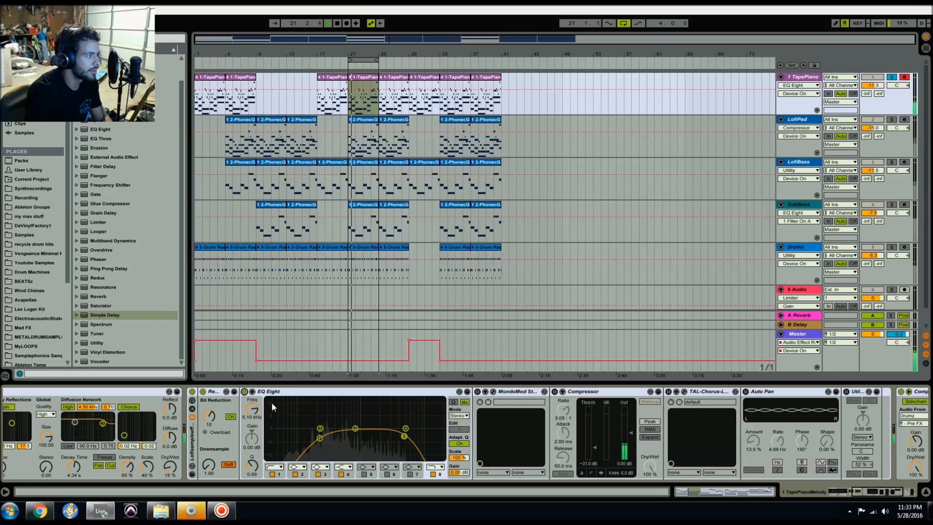
{"action": "left_click", "coordinate": [244, 392]}
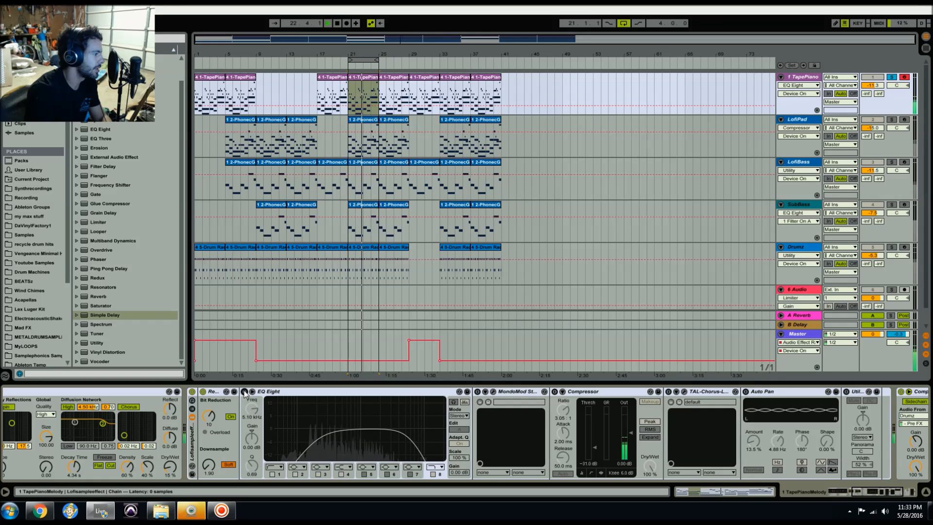
{"action": "left_click", "coordinate": [244, 392]}
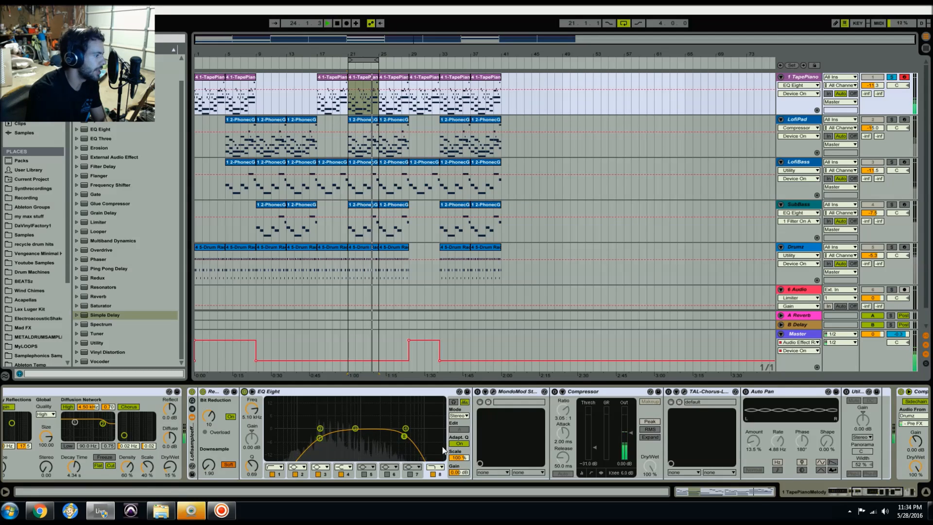
- Turn MondoMod back on, show its plug-in window, compare the piano with and without it, and close the window with the effect enabled
{"action": "left_click", "coordinate": [478, 391]}
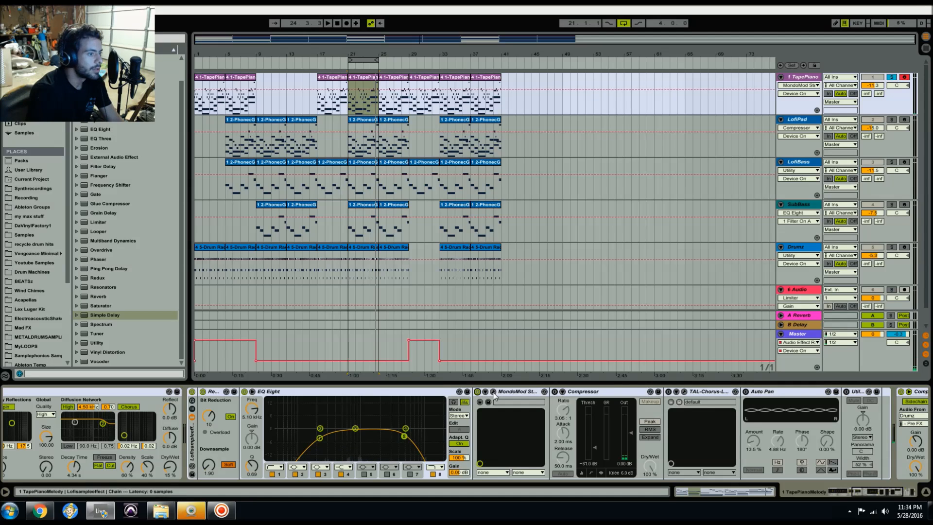
{"action": "left_click", "coordinate": [493, 392]}
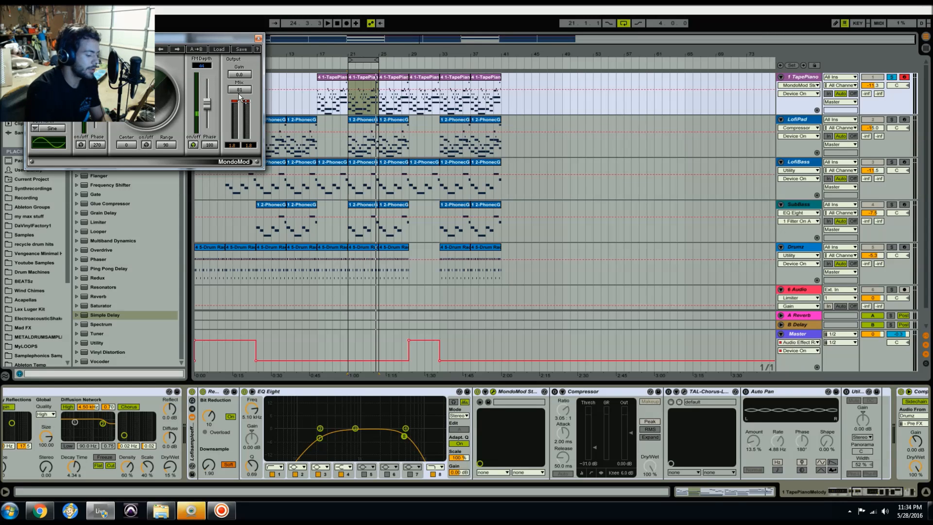
{"action": "key", "text": "space"}
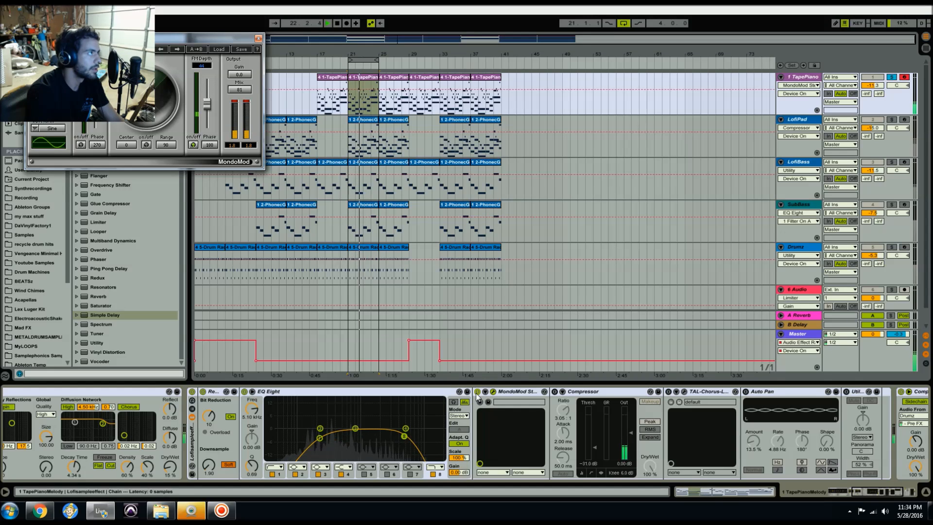
{"action": "left_click", "coordinate": [478, 392]}
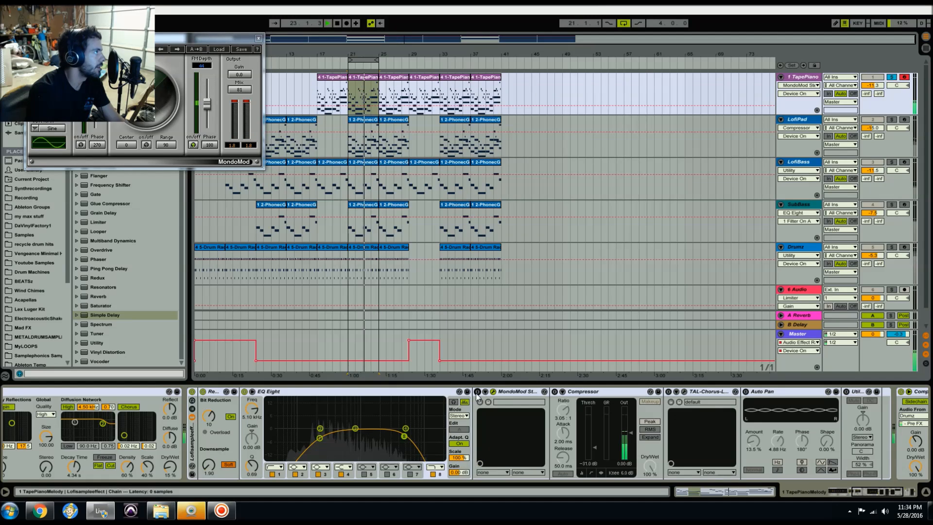
{"action": "left_click", "coordinate": [477, 391]}
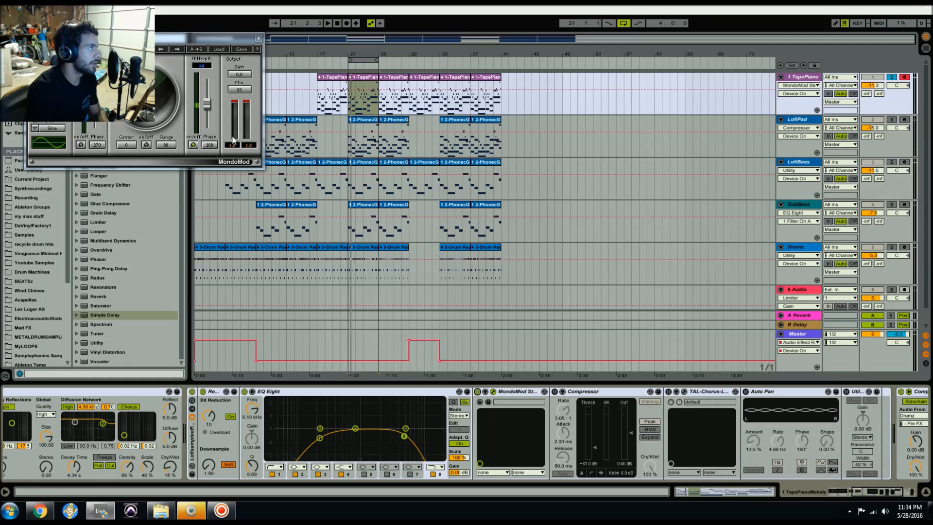
{"action": "key", "text": "space"}
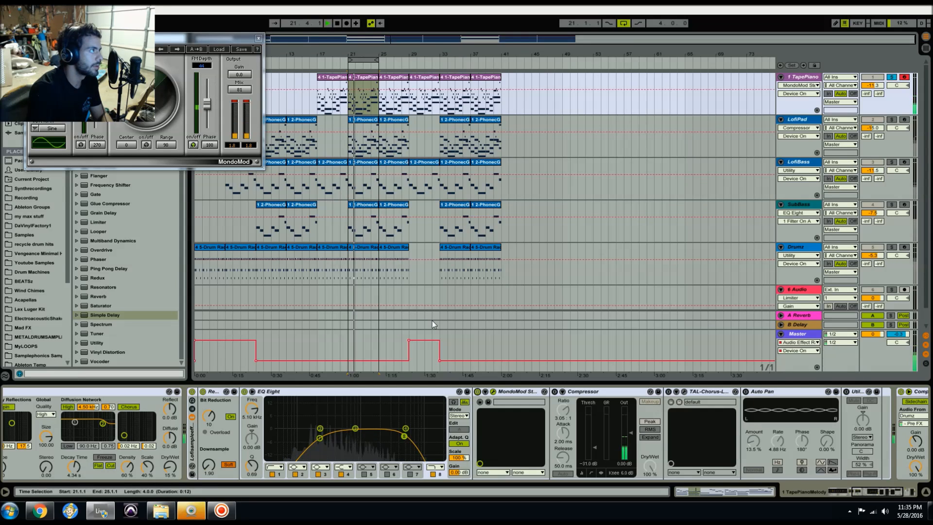
{"action": "key", "text": "space"}
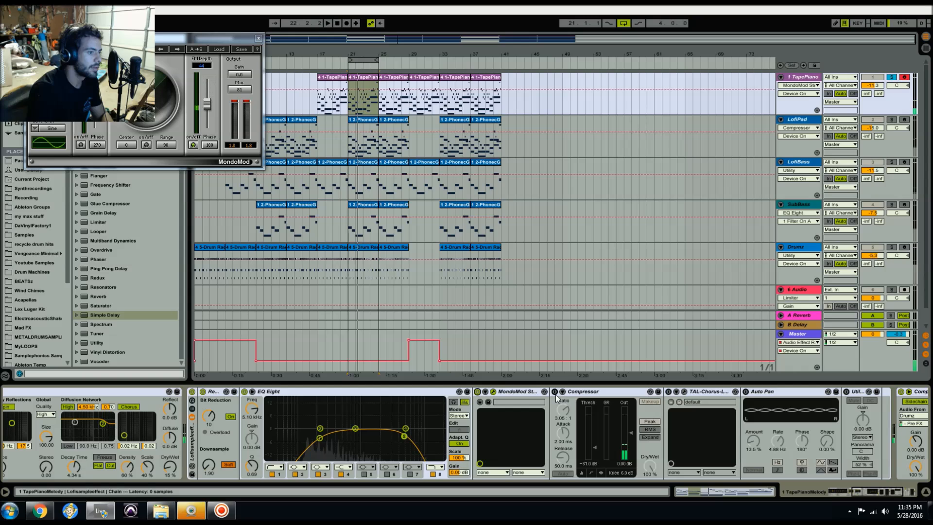
{"action": "left_click", "coordinate": [258, 38]}
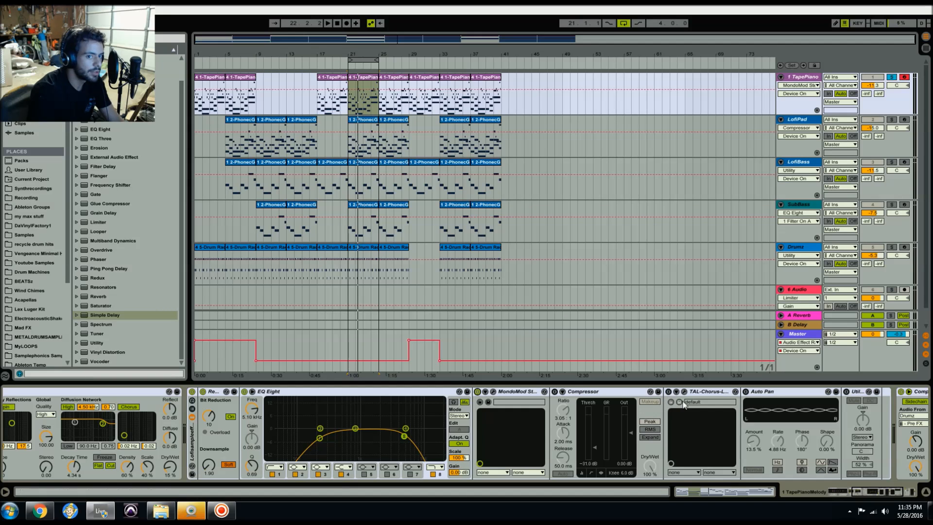
- Turn TAL-Chorus back on, show its plug-in window, compare the piano without and with the chorus, and close the window with it enabled
{"action": "key", "text": "space"}
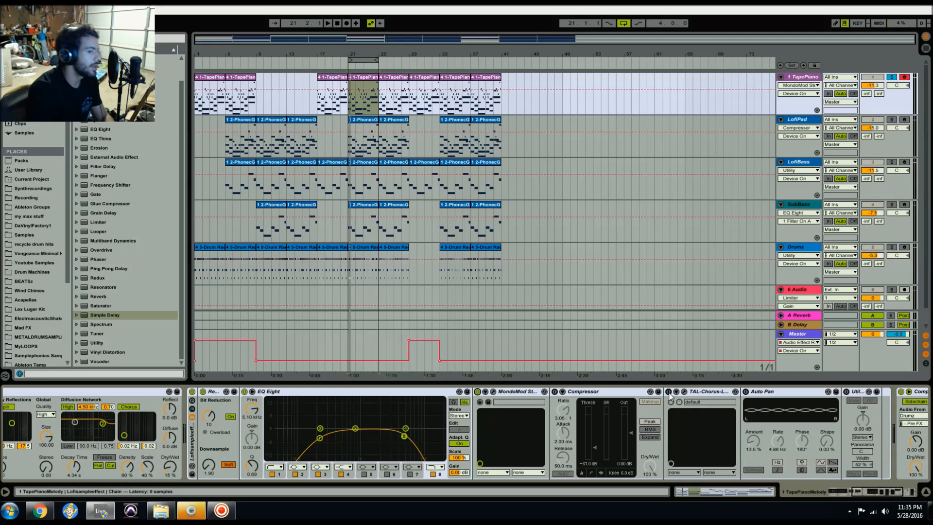
{"action": "left_click", "coordinate": [669, 393]}
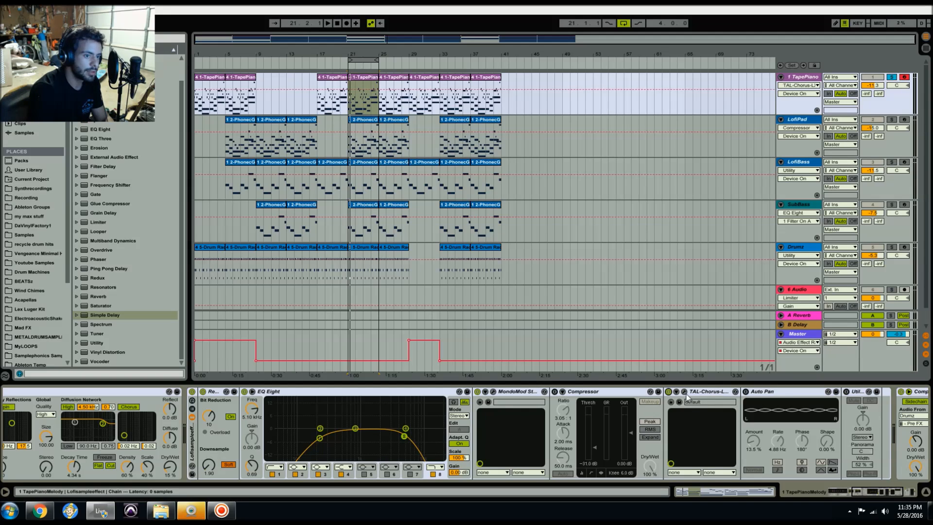
{"action": "left_click", "coordinate": [685, 392]}
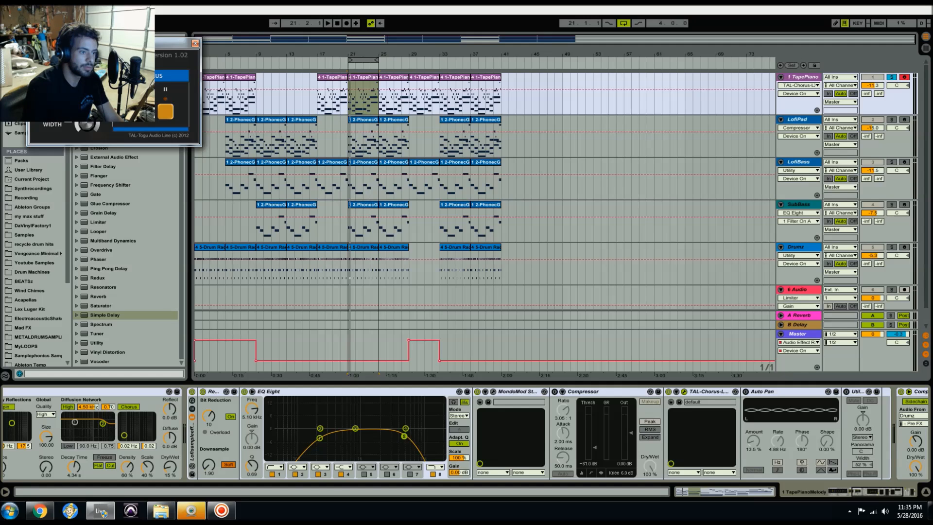
{"action": "left_click", "coordinate": [669, 391]}
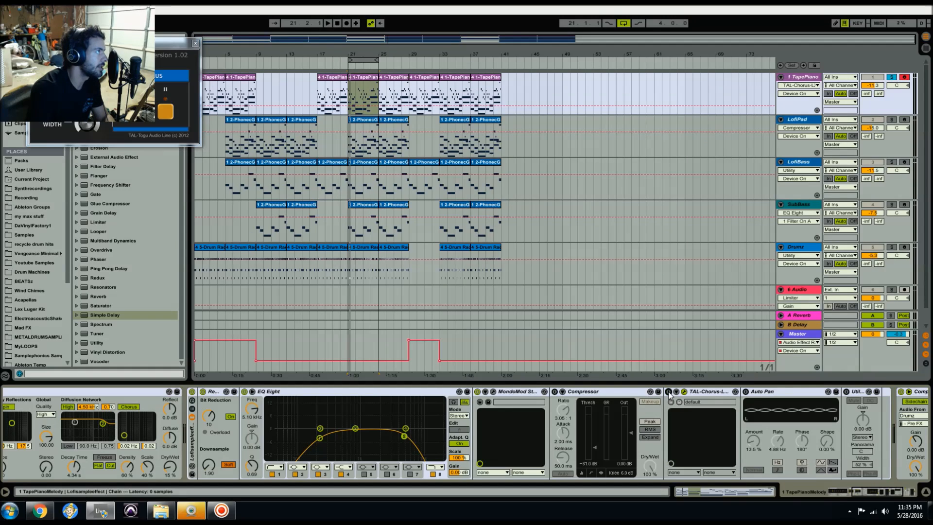
{"action": "key", "text": "space"}
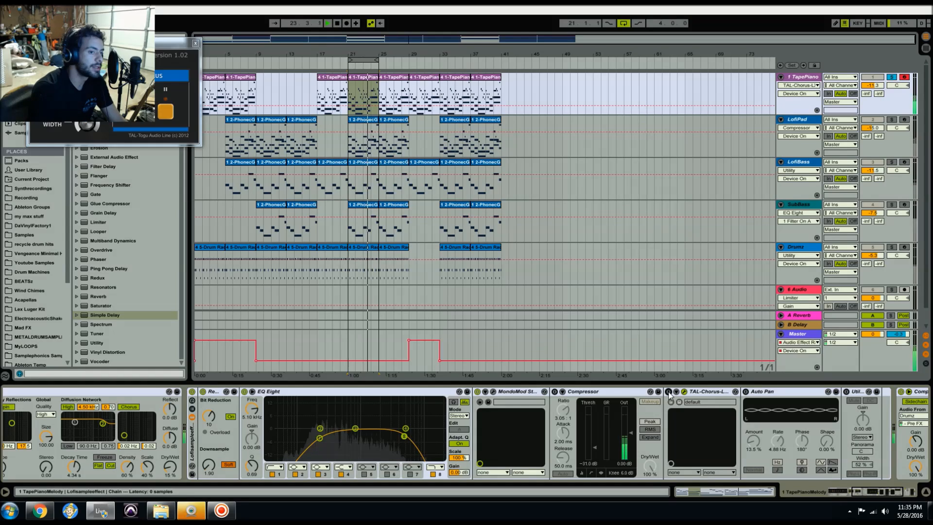
{"action": "left_click", "coordinate": [669, 392]}
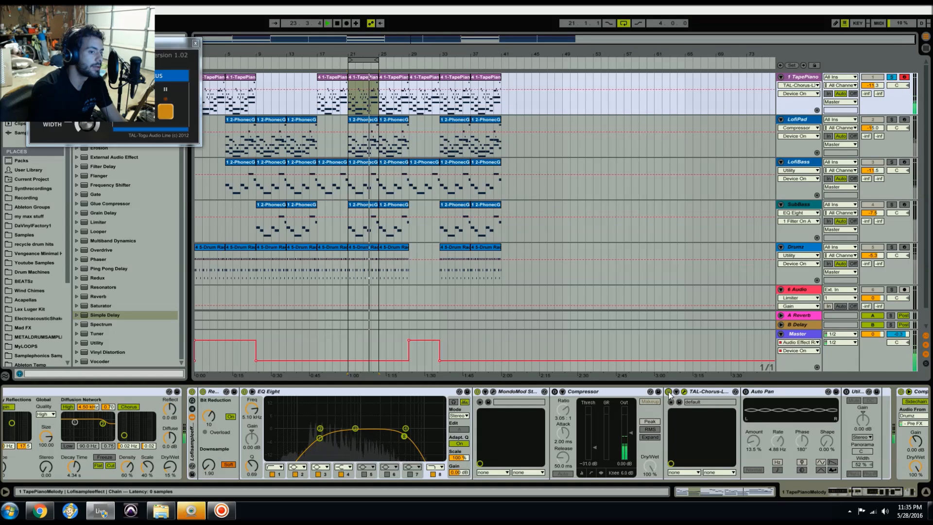
{"action": "left_click", "coordinate": [196, 43]}
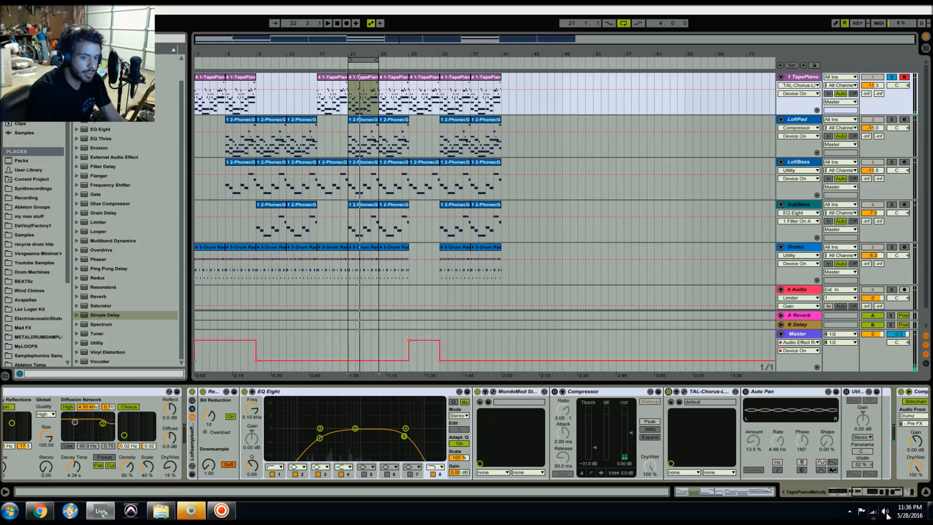
- Reopen the TAL-Chorus window, adjust its dry/wet amount while the piano plays, and close the window
{"action": "left_click", "coordinate": [884, 492]}
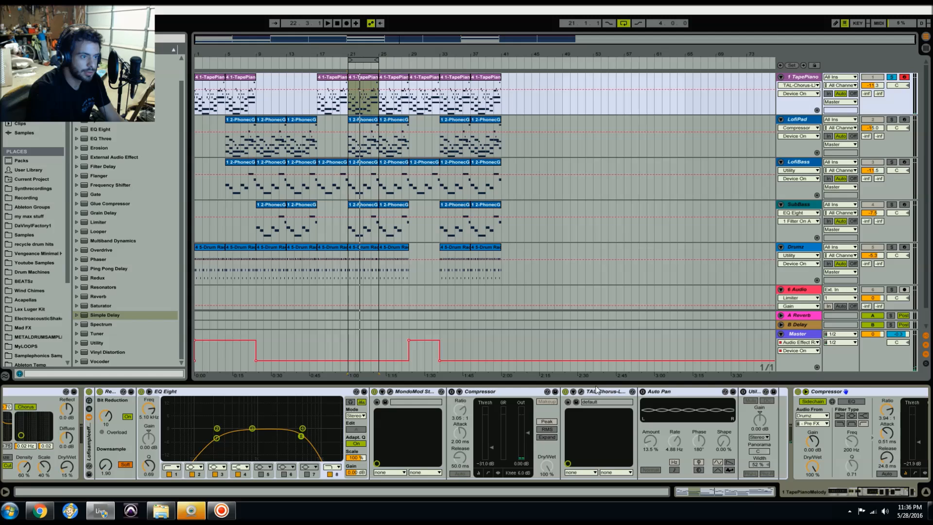
{"action": "left_click", "coordinate": [580, 391]}
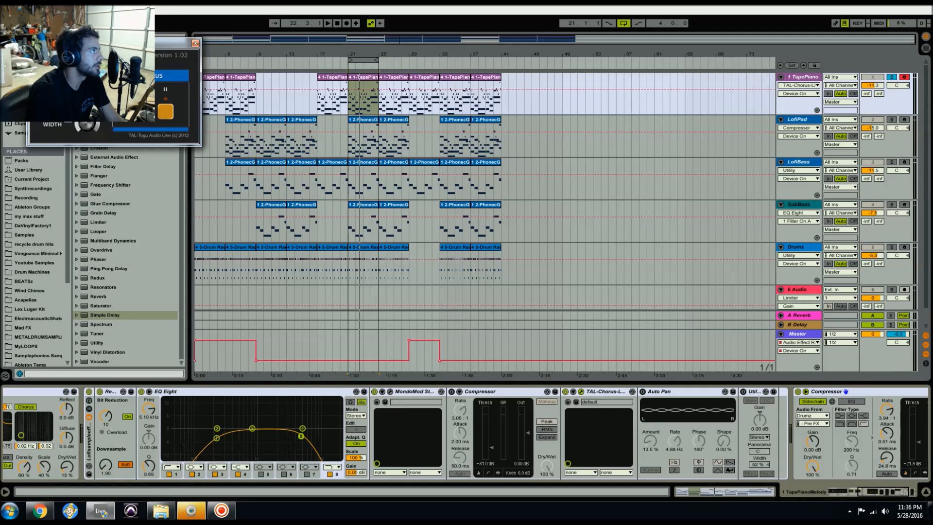
{"action": "key", "text": "space"}
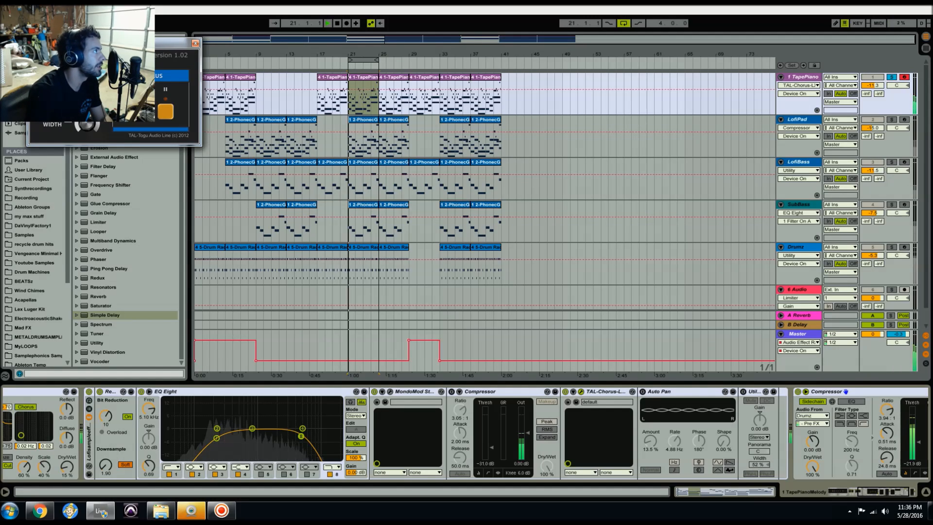
{"action": "left_click_drag", "start_coordinate": [87, 100], "coordinate": [87, 76]}
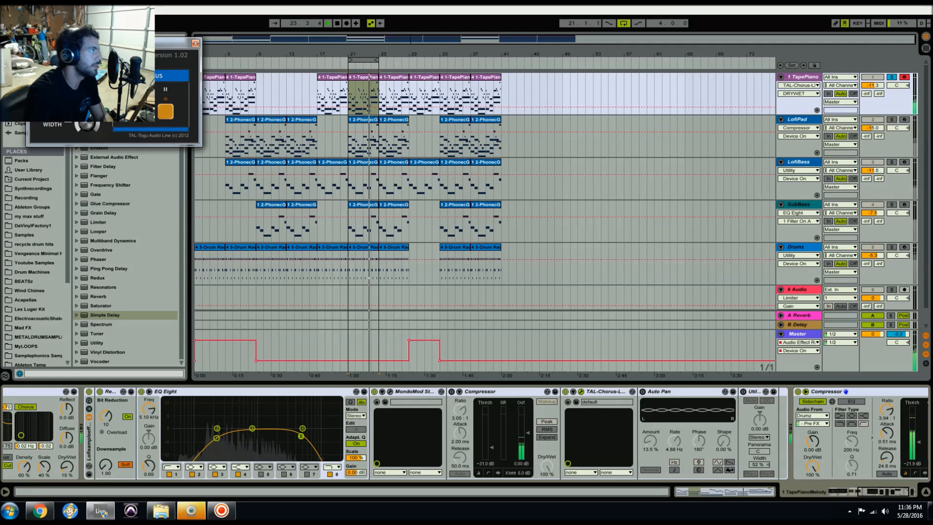
{"action": "left_click", "coordinate": [195, 43]}
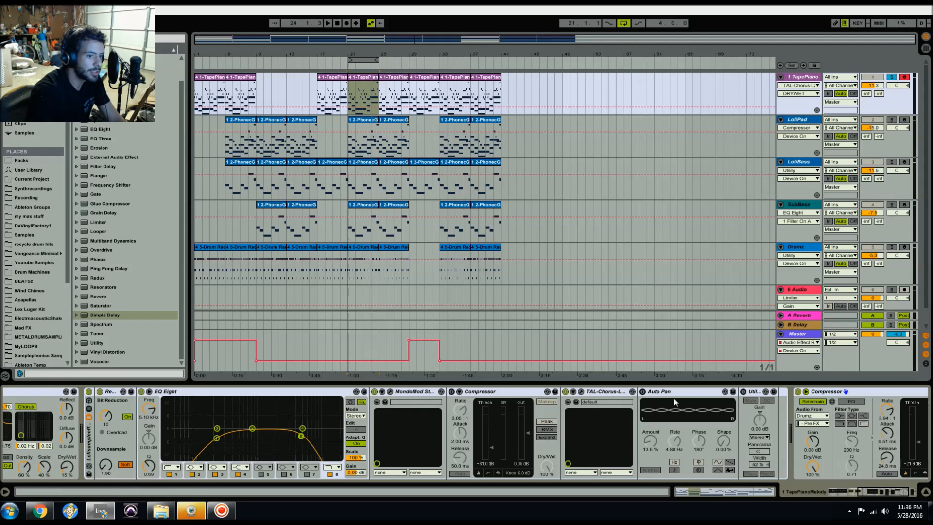
- Turn Auto Pan and Utility back on in the lo-fi rack and play the piano through them
{"action": "left_click", "coordinate": [643, 392]}
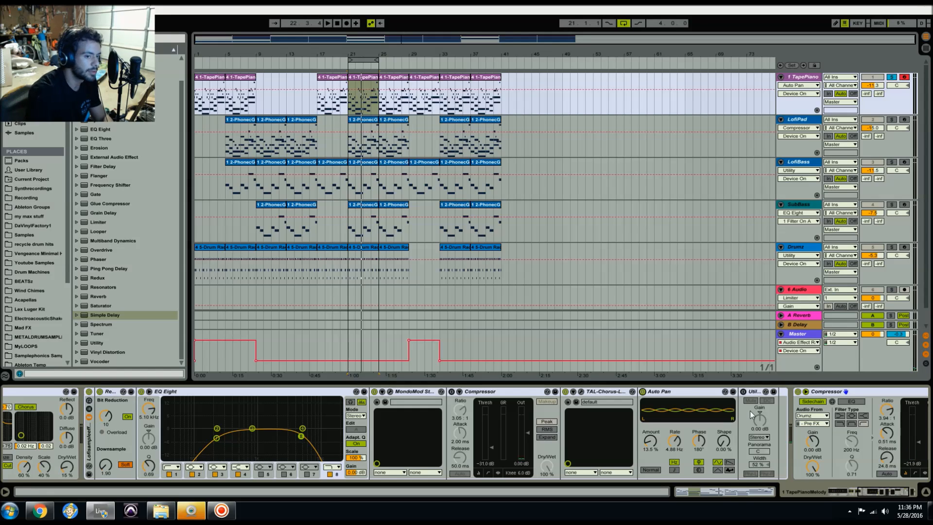
{"action": "key", "text": "space"}
{"action": "left_click", "coordinate": [743, 392]}
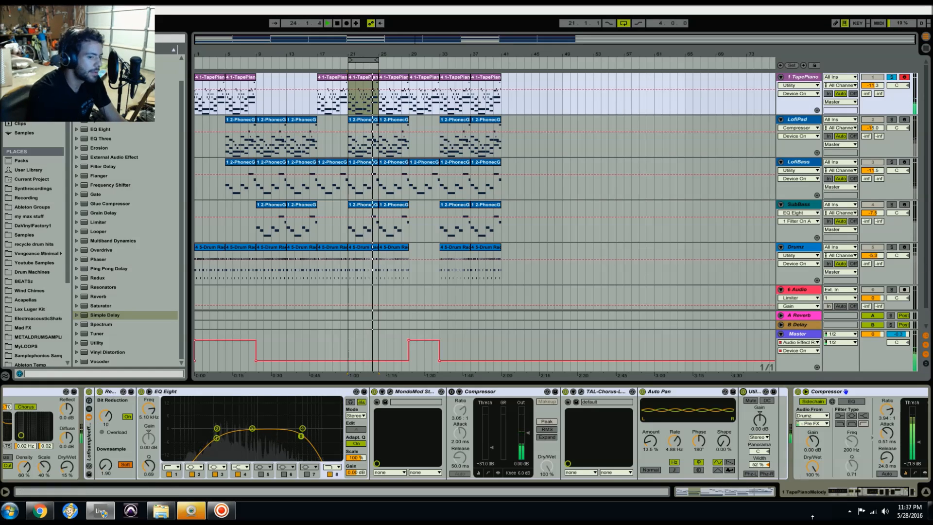
- Examine the sidechain source and tap-point options of the Compressor at the end of the TapePiano chain
{"action": "left_click", "coordinate": [870, 492]}
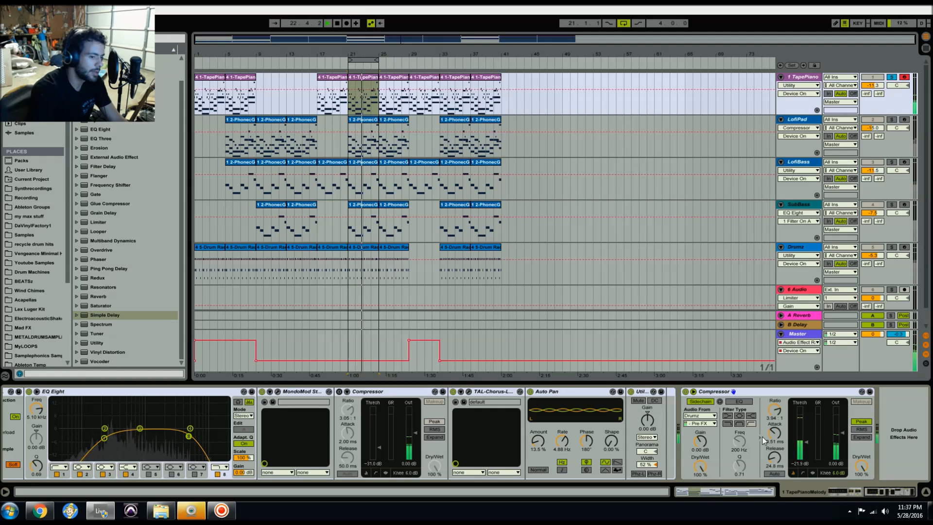
{"action": "left_click", "coordinate": [705, 417]}
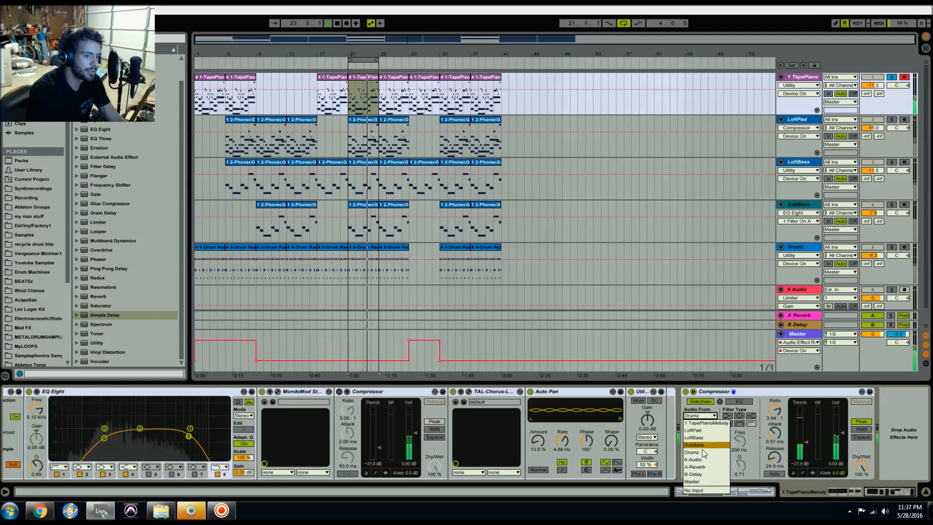
{"action": "left_click", "coordinate": [712, 419]}
{"action": "left_click", "coordinate": [711, 423]}
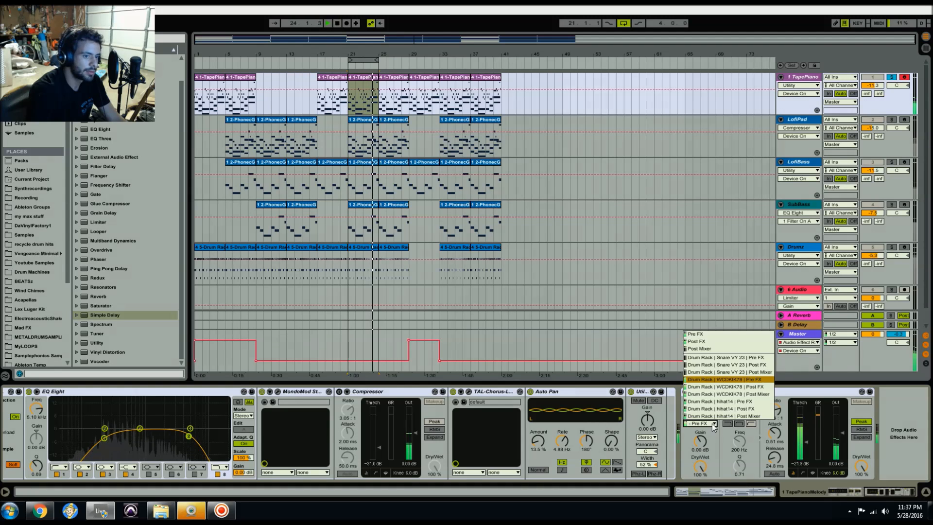
{"action": "left_click", "coordinate": [796, 400]}
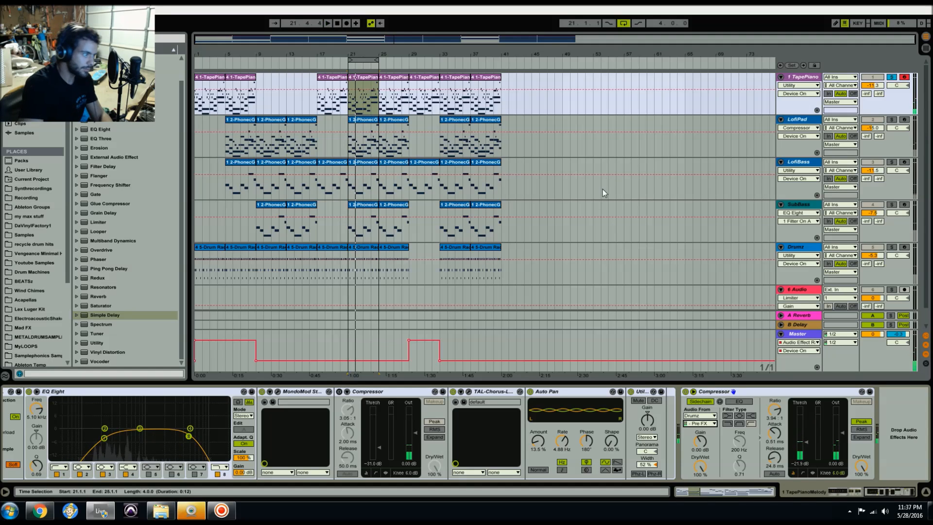
- Select and solo the LofiPad track, show its device chain, and play the looped section
{"action": "left_click", "coordinate": [813, 121]}
{"action": "left_click", "coordinate": [892, 119]}
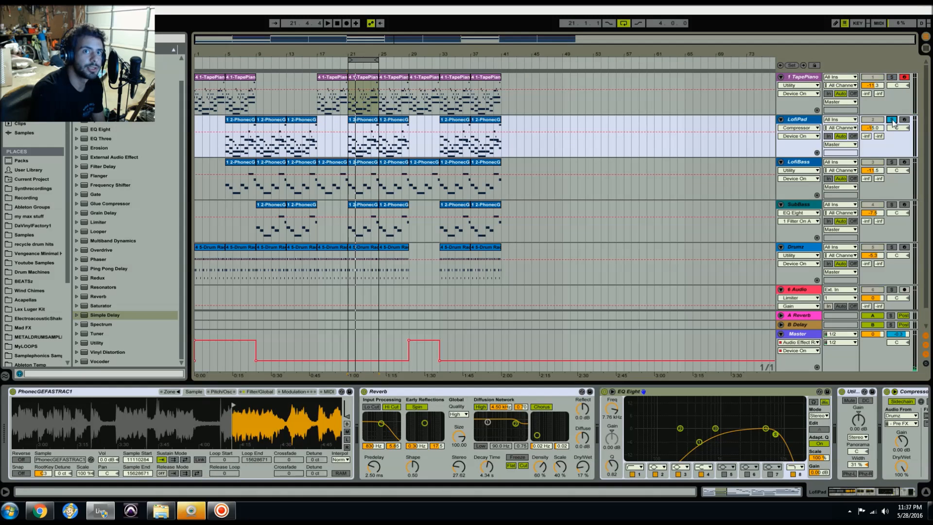
{"action": "double_click", "coordinate": [805, 122]}
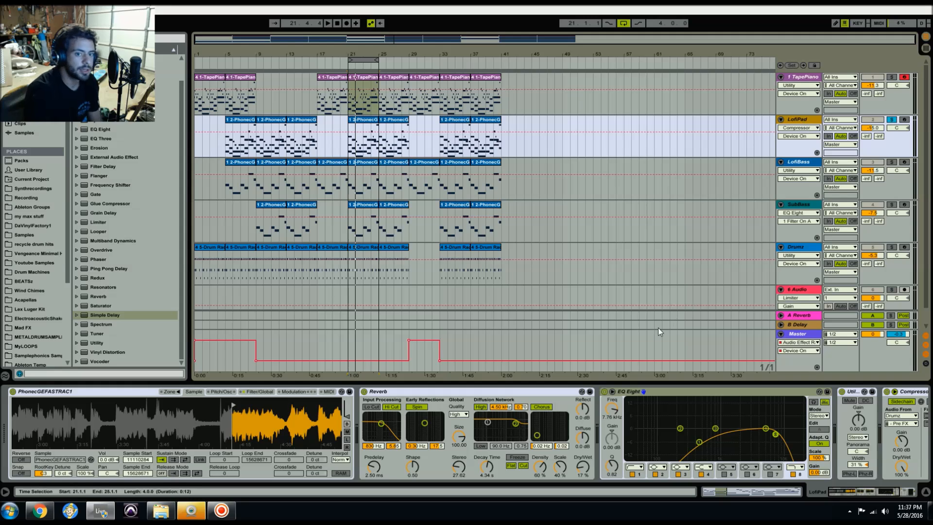
{"action": "key", "text": "space"}
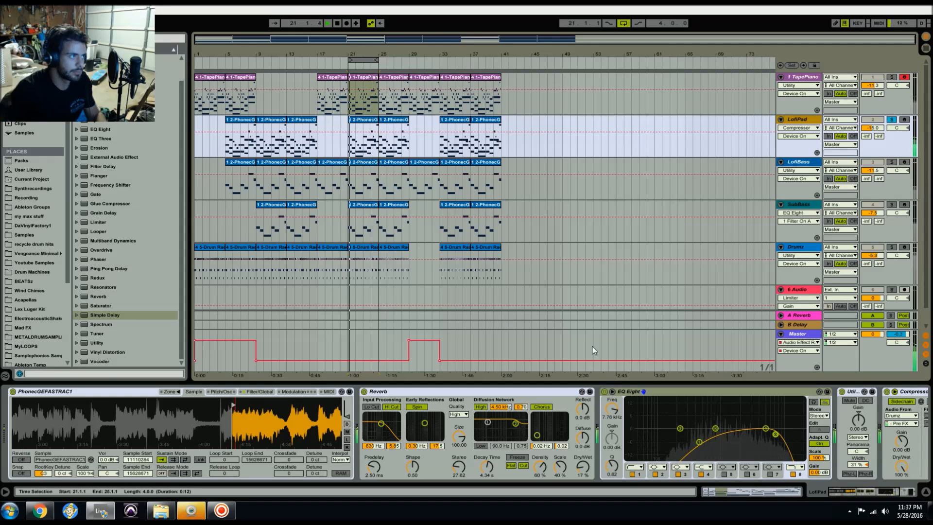
- Examine the MIDI notes of the LofiPad clip at bar 21 and return to the track's device chain
{"action": "double_click", "coordinate": [374, 121]}
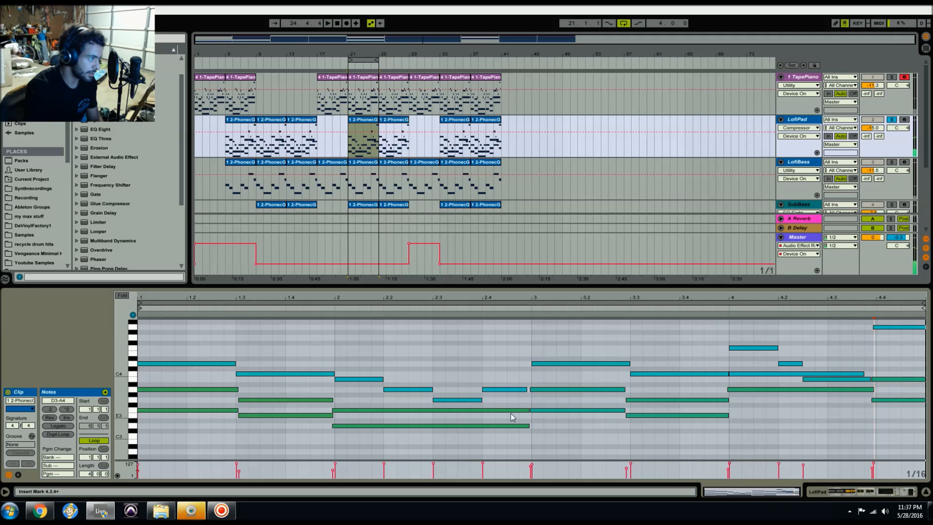
{"action": "left_click", "coordinate": [796, 123]}
{"action": "key", "text": "shift+Tab"}
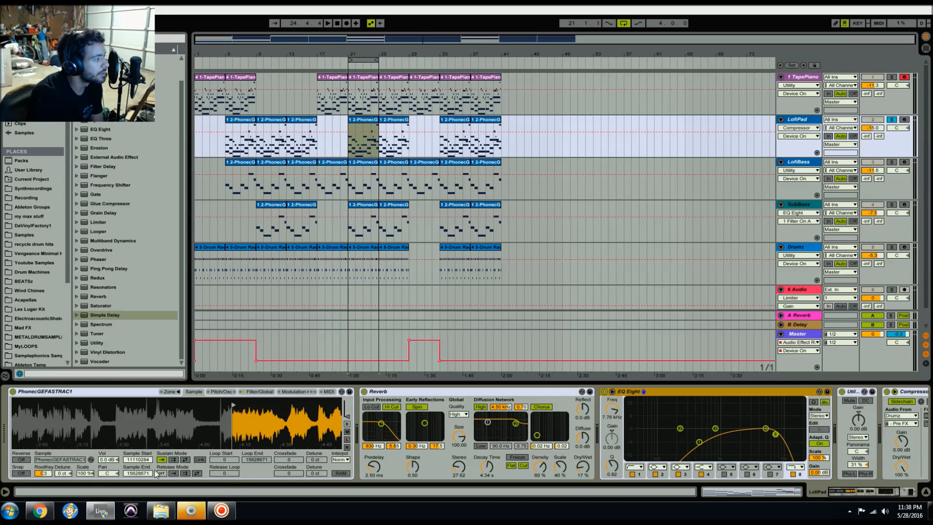
- Look through the Filter/Global, Sample and Pitch/Osc settings of the LofiPad's Sampler
{"action": "left_click", "coordinate": [249, 391]}
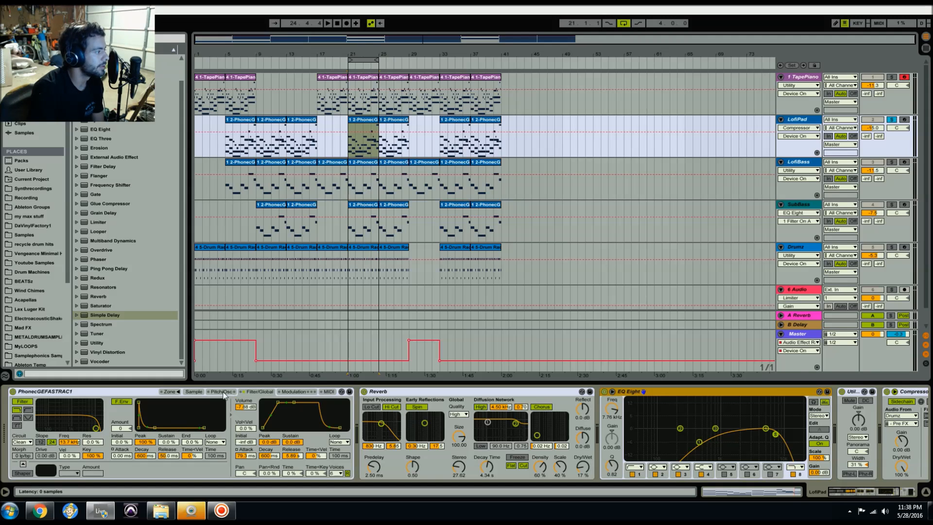
{"action": "left_click", "coordinate": [188, 394]}
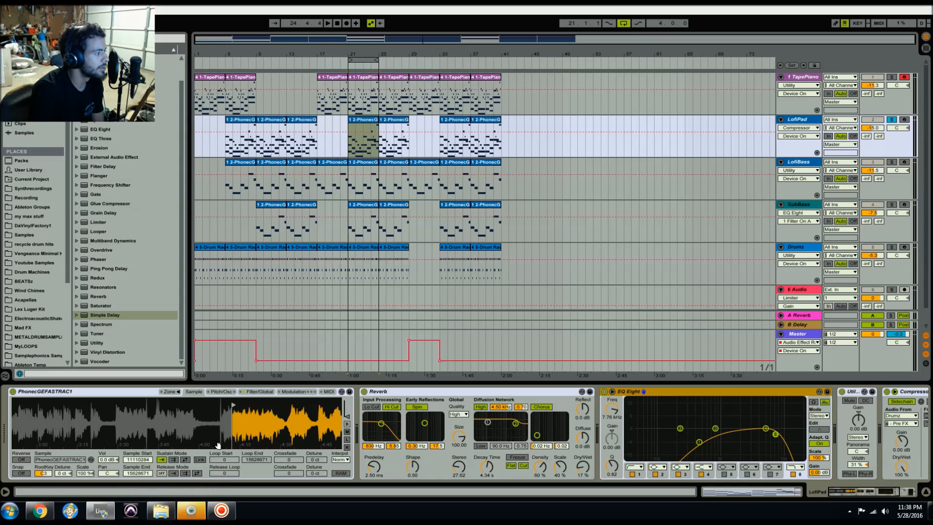
{"action": "left_click", "coordinate": [259, 392]}
{"action": "left_click", "coordinate": [223, 392]}
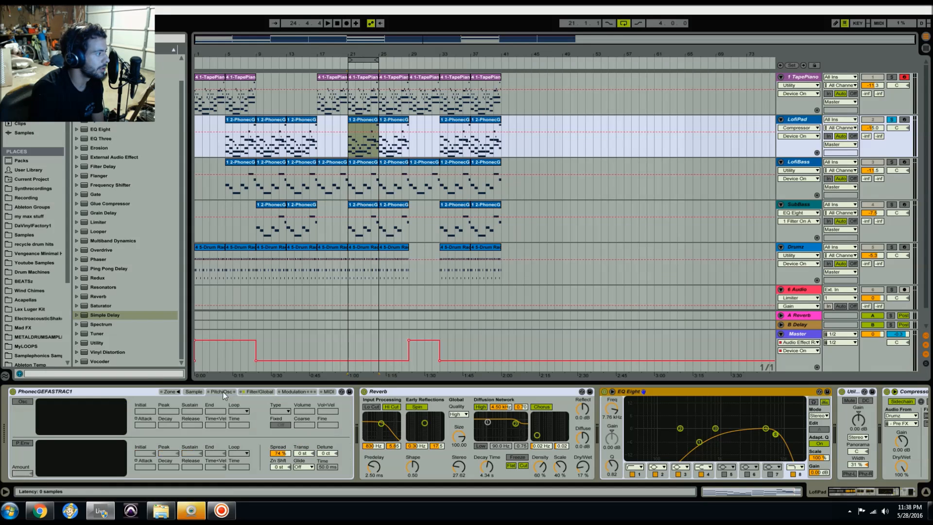
- Compare the LofiPad Sampler's Spread at 0 % and 74 % while the pad plays, leaving it at 74 %
{"action": "double_click", "coordinate": [279, 453]}
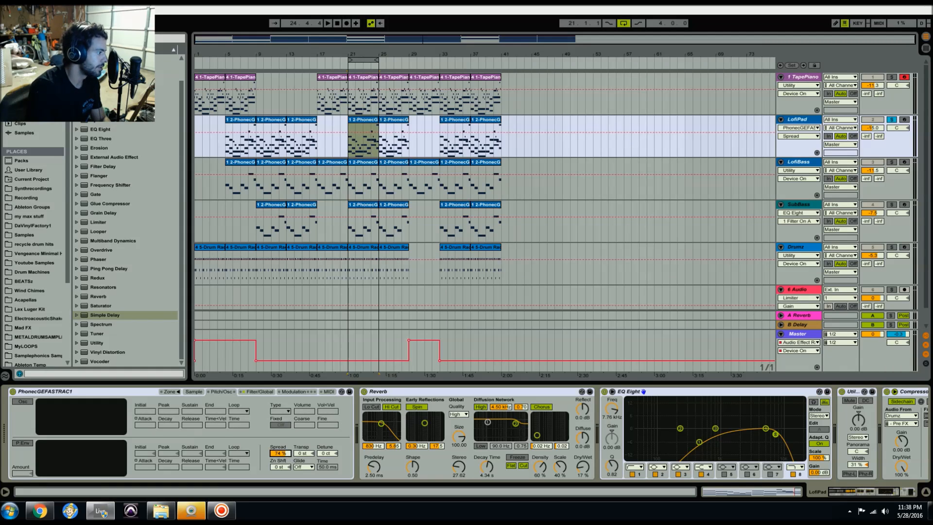
{"action": "key", "text": "space"}
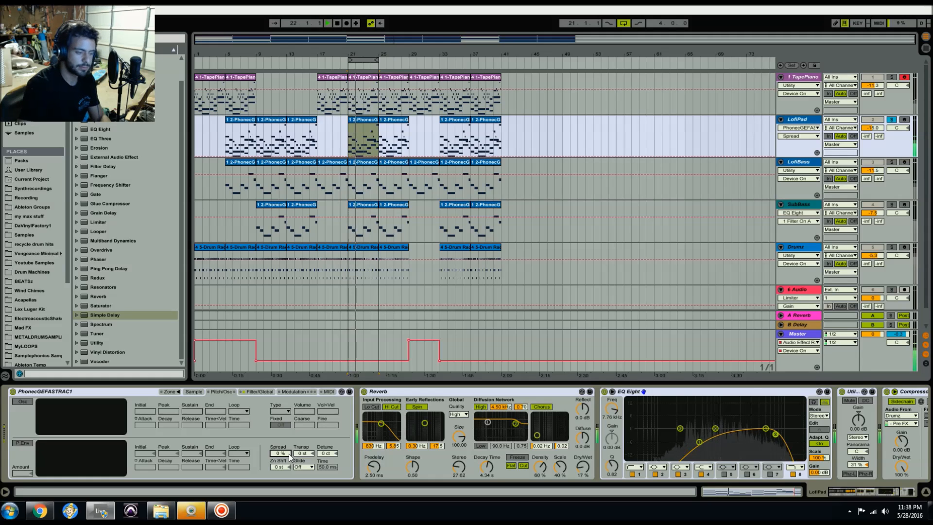
{"action": "type", "text": "74"}
{"action": "key", "text": "Return"}
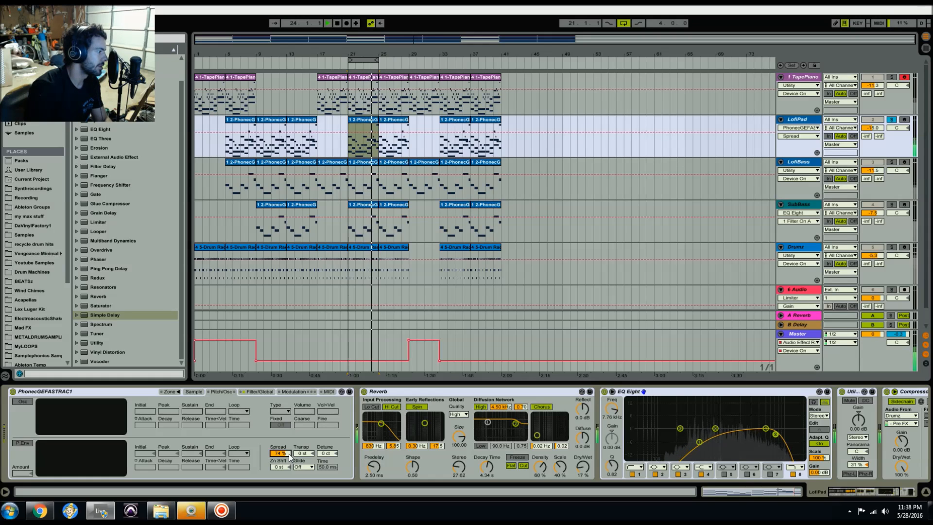
{"action": "key", "text": "Delete"}
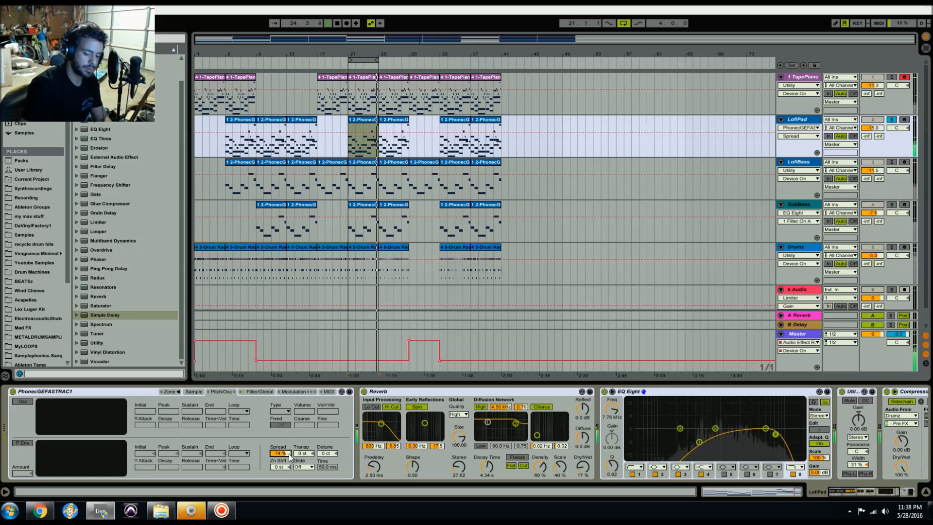
{"action": "type", "text": "74"}
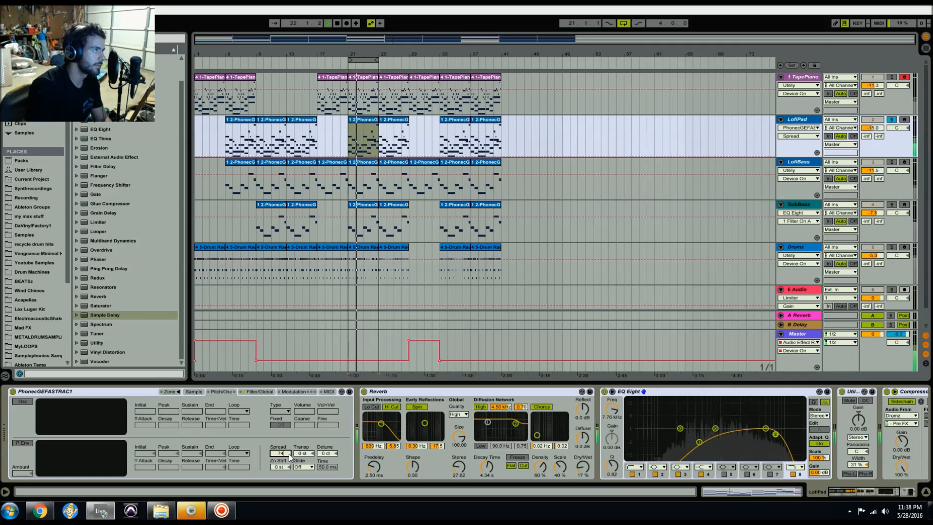
{"action": "key", "text": "Return"}
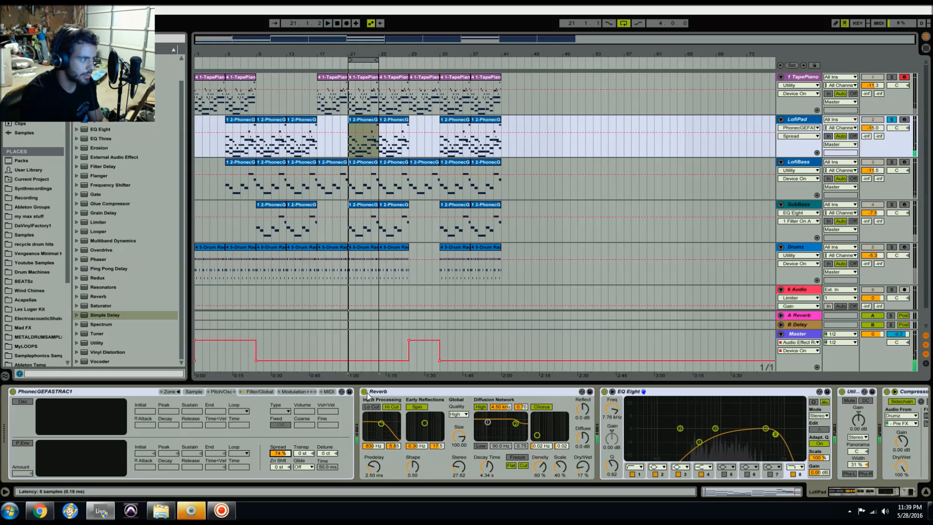
- Turn off Reverb, EQ Eight, Utility and Compressor on the LofiPad track and play the dry pad briefly
{"action": "left_click", "coordinate": [364, 392]}
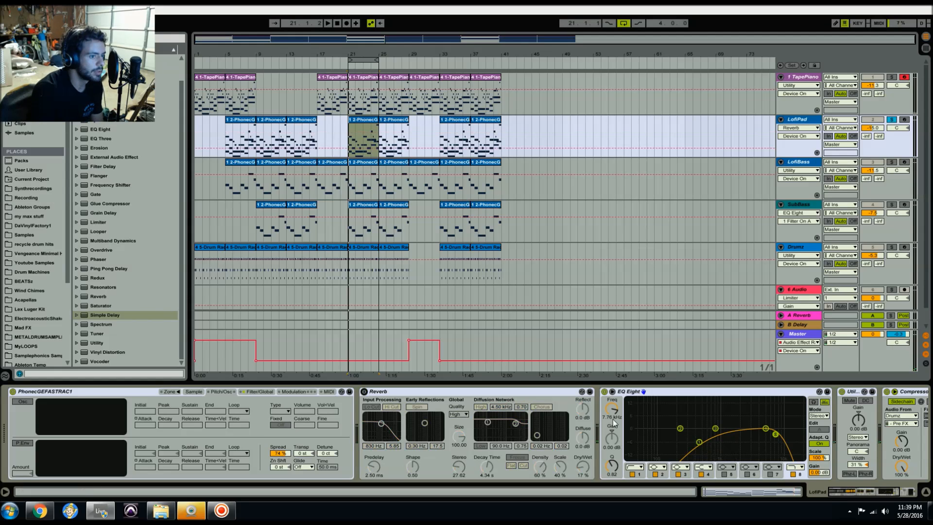
{"action": "left_click", "coordinate": [605, 391]}
{"action": "left_click", "coordinate": [841, 392]}
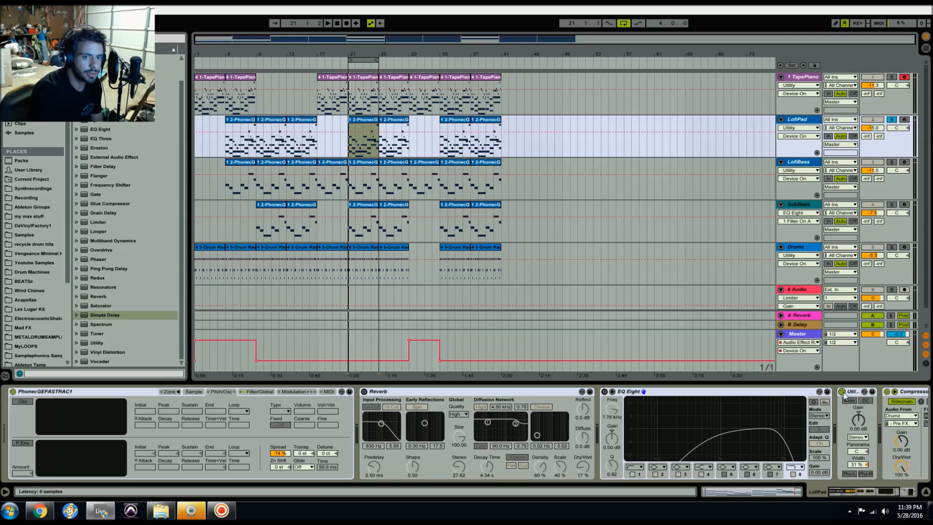
{"action": "left_click", "coordinate": [887, 392]}
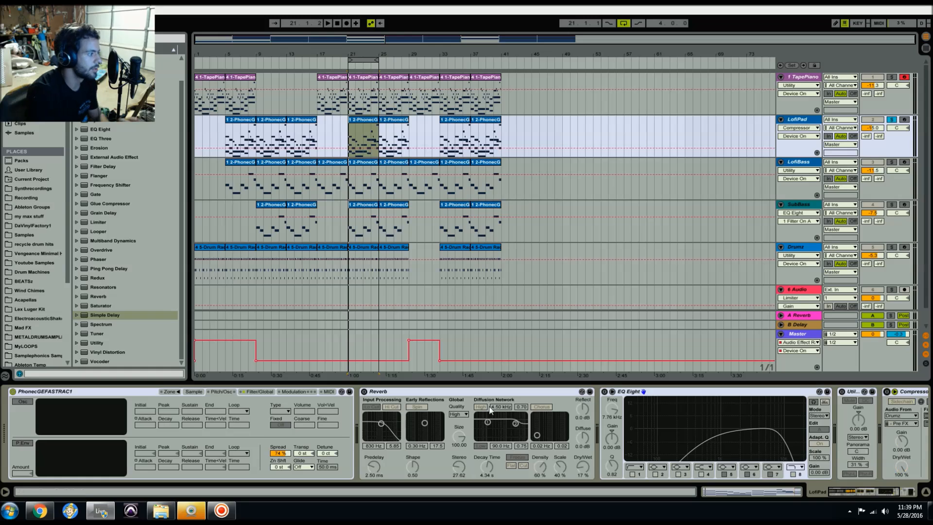
{"action": "key", "text": "space"}
{"action": "key", "text": "space"}
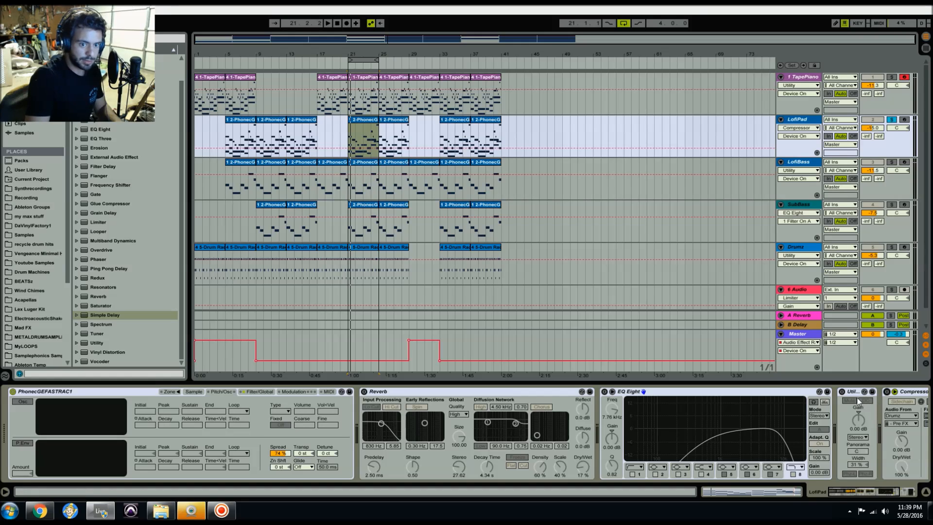
- Turn EQ Eight and Reverb back on in the LofiPad chain
{"action": "left_click", "coordinate": [604, 392]}
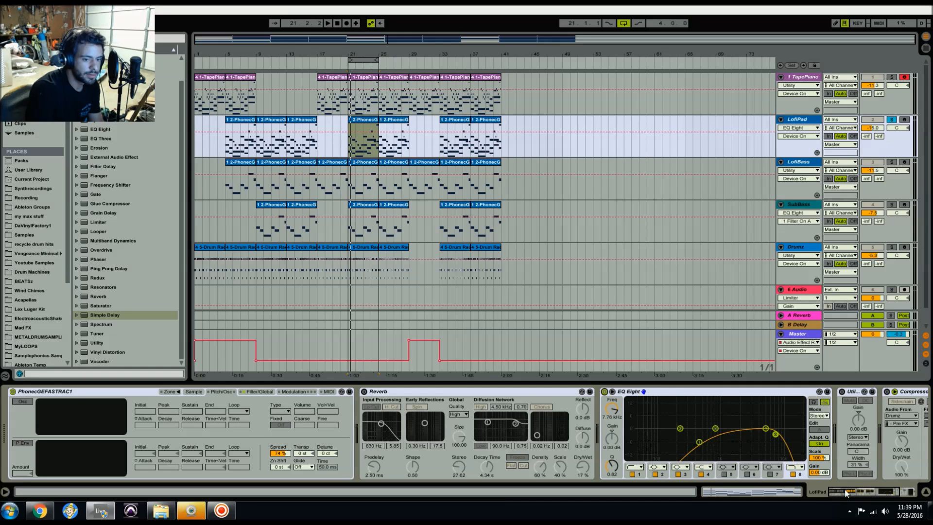
{"action": "left_click_drag", "start_coordinate": [882, 497], "coordinate": [887, 491]}
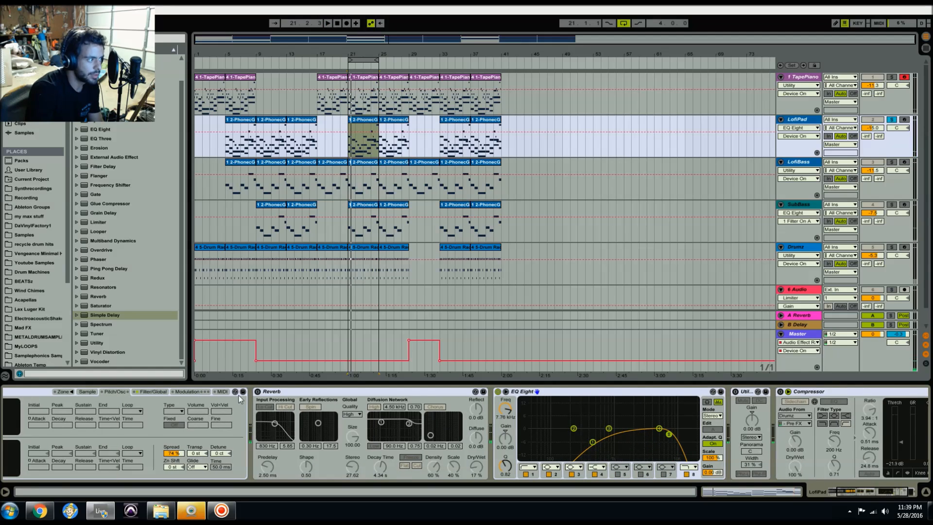
{"action": "left_click", "coordinate": [257, 392]}
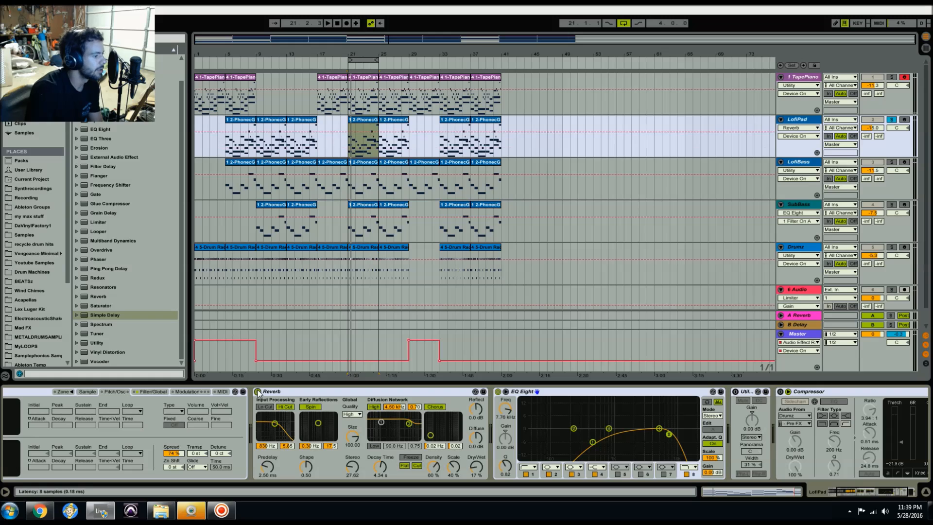
- Play the pad through the Reverb and set the Reverb's Stereo amount to 29.52
{"action": "key", "text": "space"}
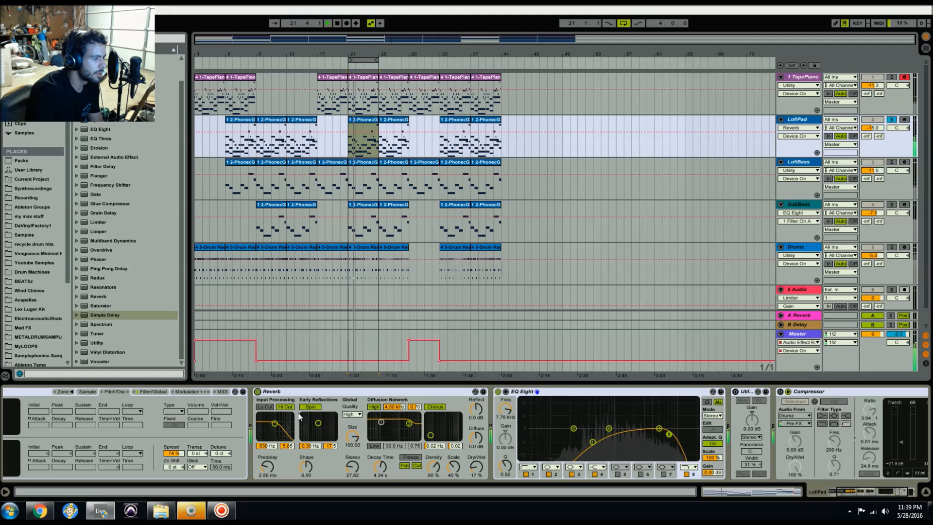
{"action": "key", "text": "space"}
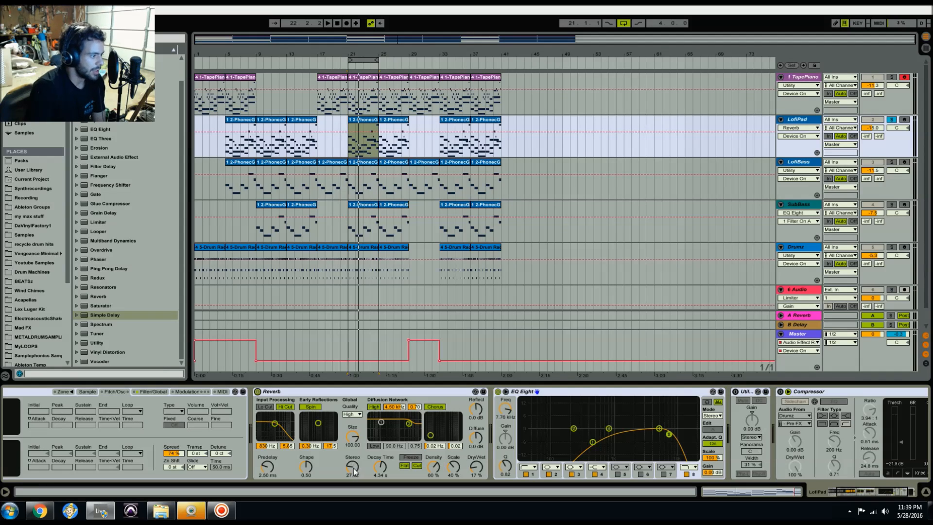
{"action": "key", "text": "space"}
{"action": "mouse_move", "coordinate": [351, 468]}
{"action": "left_mouse_down"}
{"action": "mouse_move", "coordinate": [351, 413]}
{"action": "mouse_move", "coordinate": [351, 467]}
{"action": "left_mouse_up"}
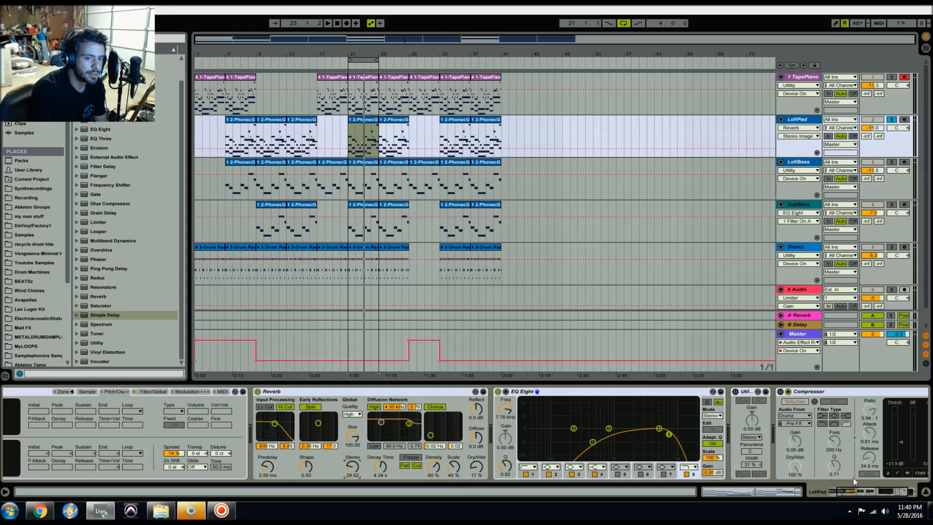
- Turn Utility and the drum-sidechained Compressor back on in the LofiPad chain while the pad plays, and stop playback
{"action": "left_click_drag", "start_coordinate": [868, 495], "coordinate": [908, 500]}
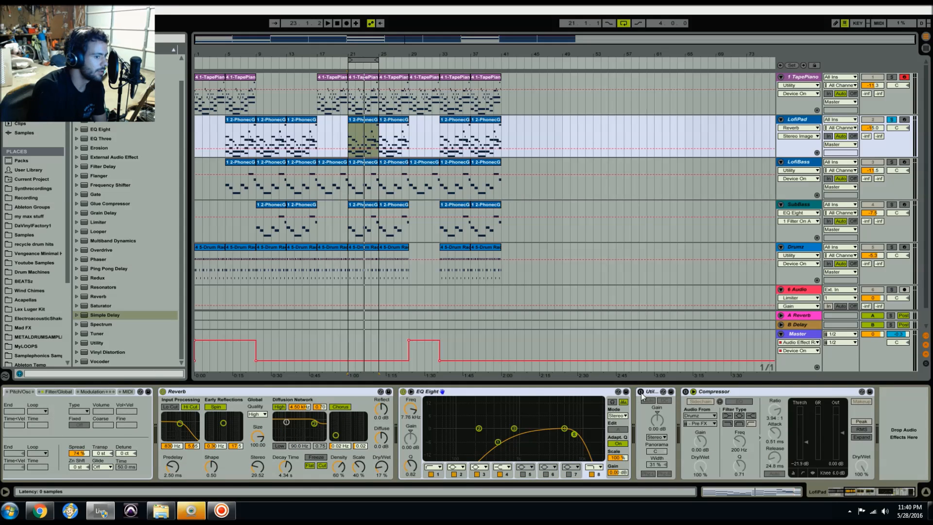
{"action": "key", "text": "space"}
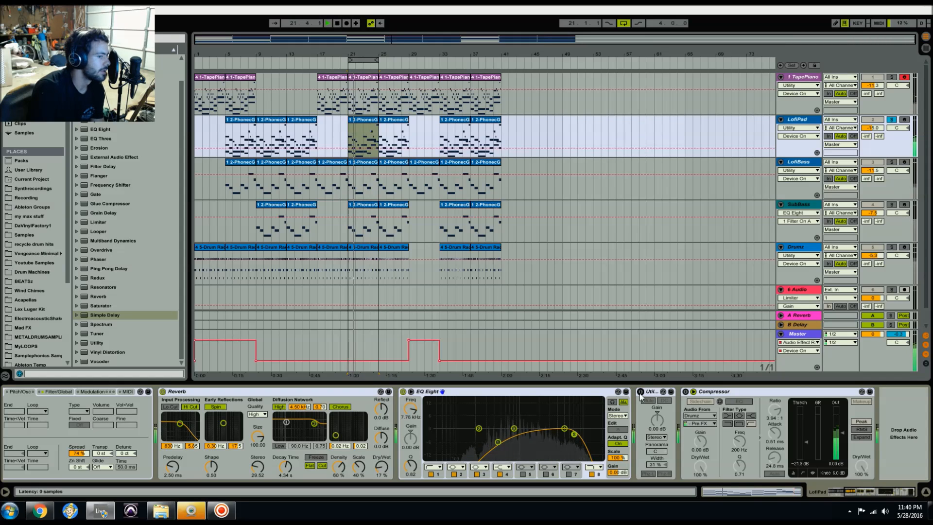
{"action": "left_click", "coordinate": [640, 393]}
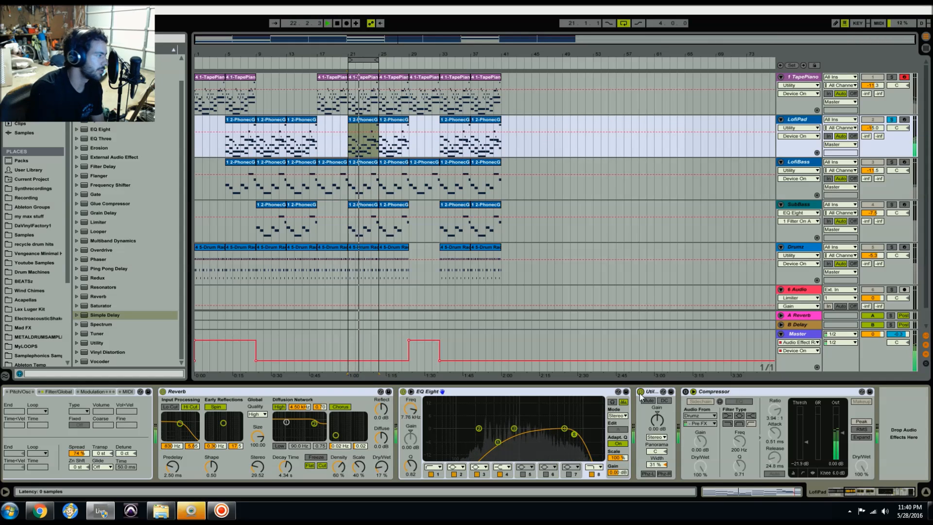
{"action": "left_click", "coordinate": [686, 392]}
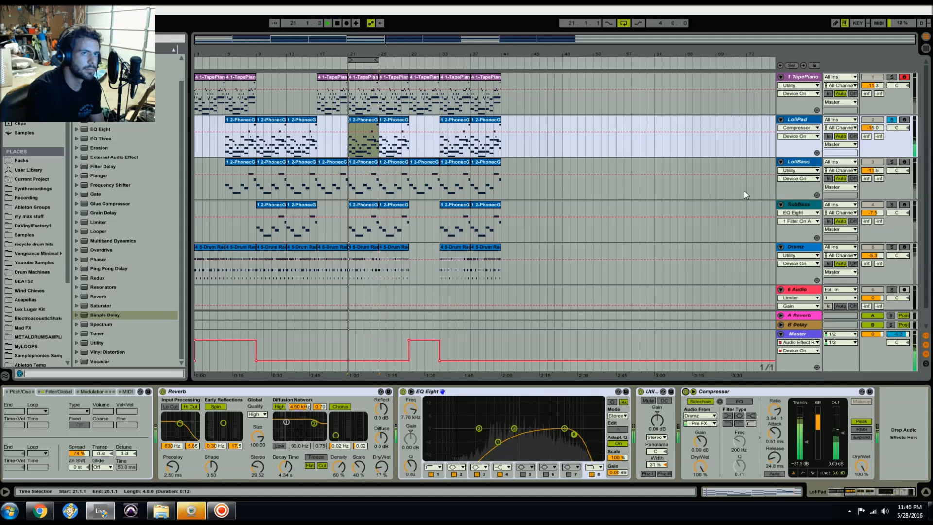
{"action": "key", "text": "space"}
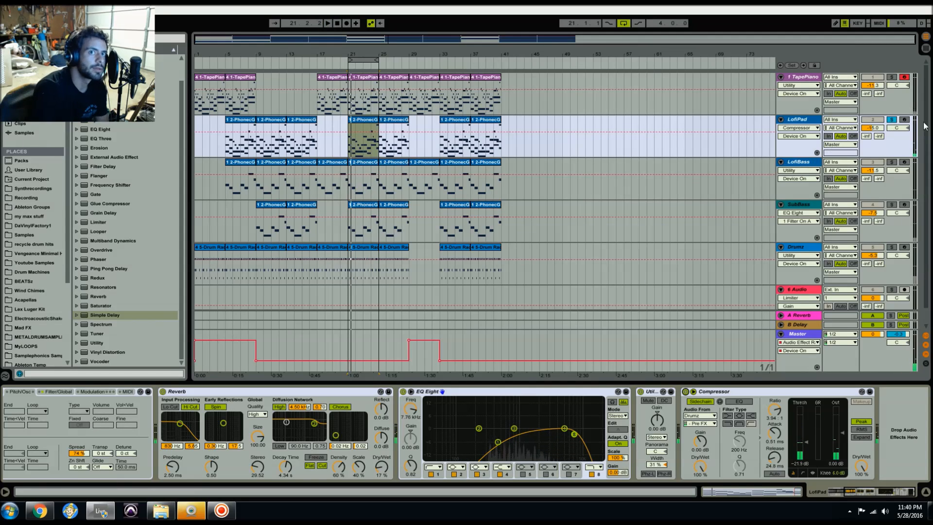
- Solo LofiBass instead of LofiPad and play its bar 21 clip with the MIDI notes shown
{"action": "left_click", "coordinate": [893, 119]}
{"action": "left_click", "coordinate": [892, 162]}
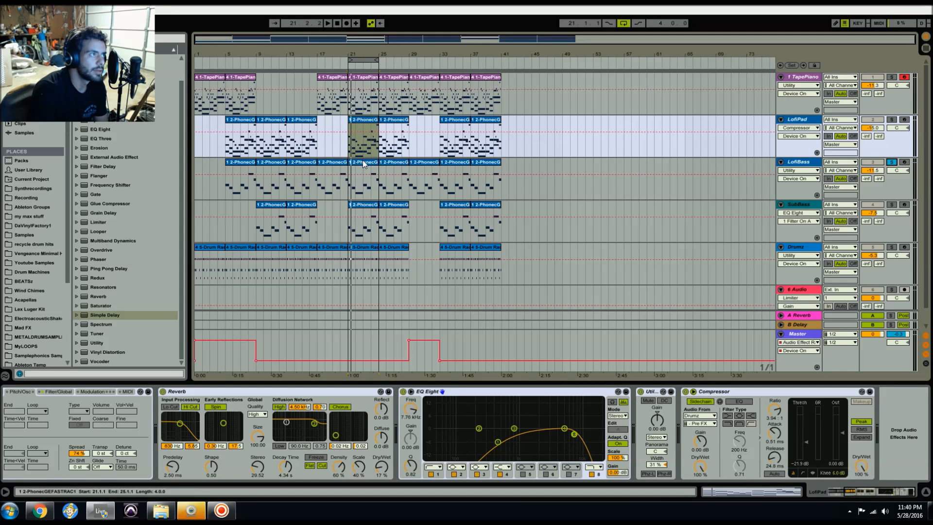
{"action": "left_click", "coordinate": [363, 163]}
{"action": "double_click", "coordinate": [363, 164]}
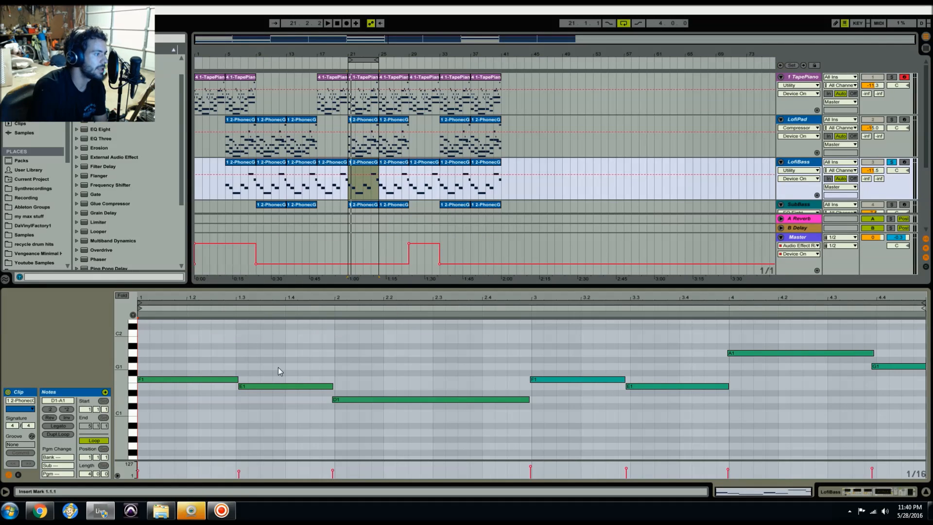
{"action": "key", "text": "space"}
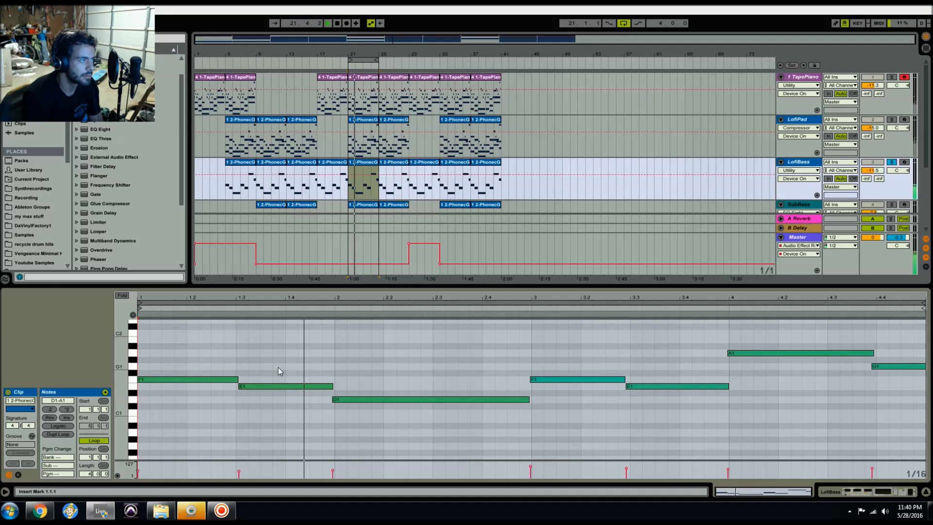
{"action": "key", "text": "space"}
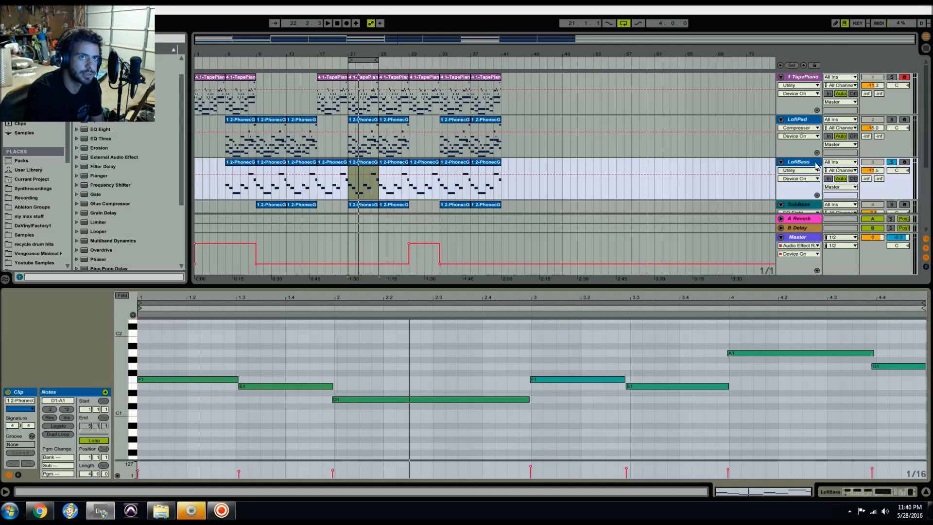
- Return to the LofiBass device chain and examine the sample waveform in its Sampler
{"action": "key", "text": "shift+Tab"}
{"action": "left_click", "coordinate": [194, 391]}
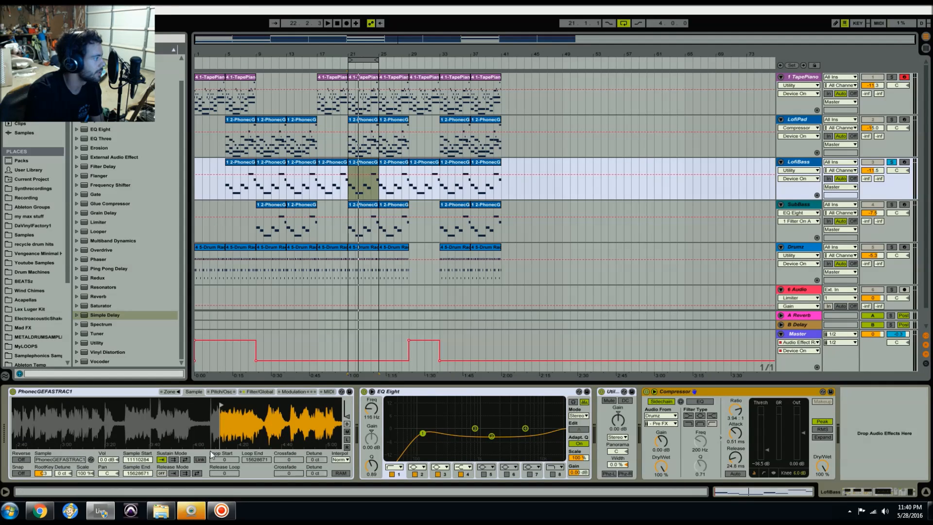
{"action": "left_click", "coordinate": [268, 422]}
{"action": "left_click_drag", "start_coordinate": [268, 422], "coordinate": [206, 466]}
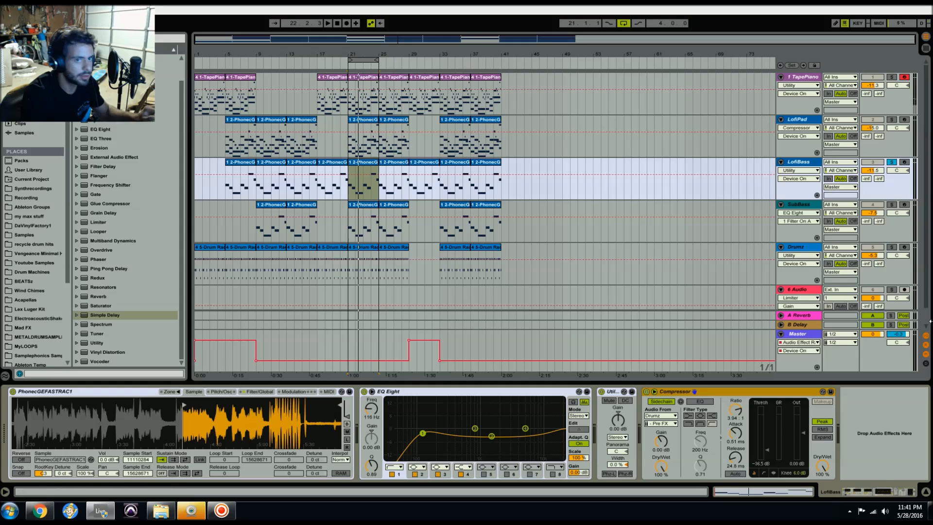
- Arm LofiBass for recording and show its Sampler's filter and global settings alongside the EQ Eight
{"action": "left_click", "coordinate": [905, 162]}
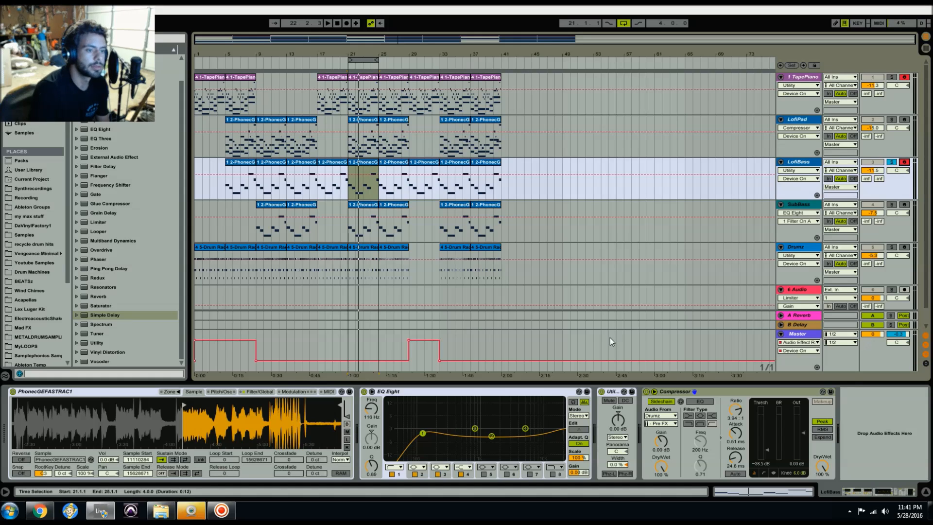
{"action": "left_click", "coordinate": [261, 395]}
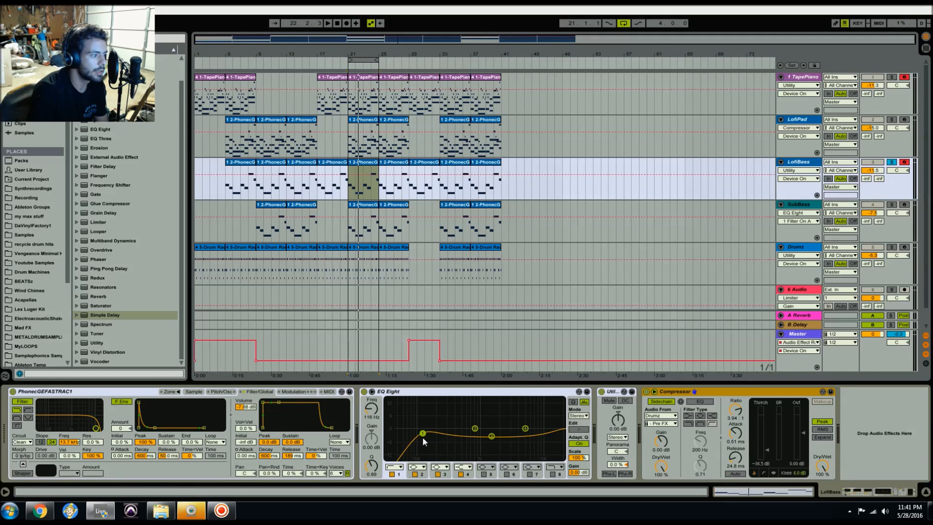
{"action": "left_click", "coordinate": [402, 409]}
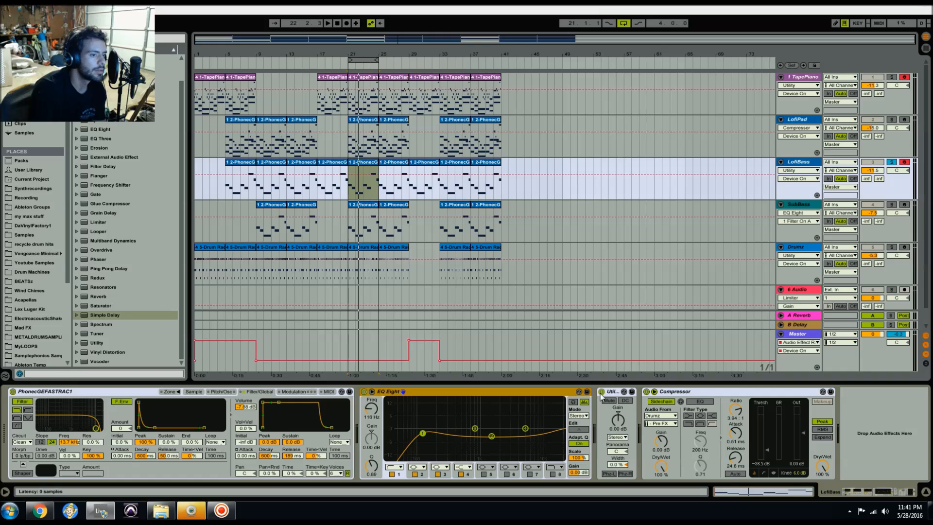
- Play LofiBass while switching its Utility off and back on, and inspect the drum-sidechained Compressor
{"action": "key", "text": "space"}
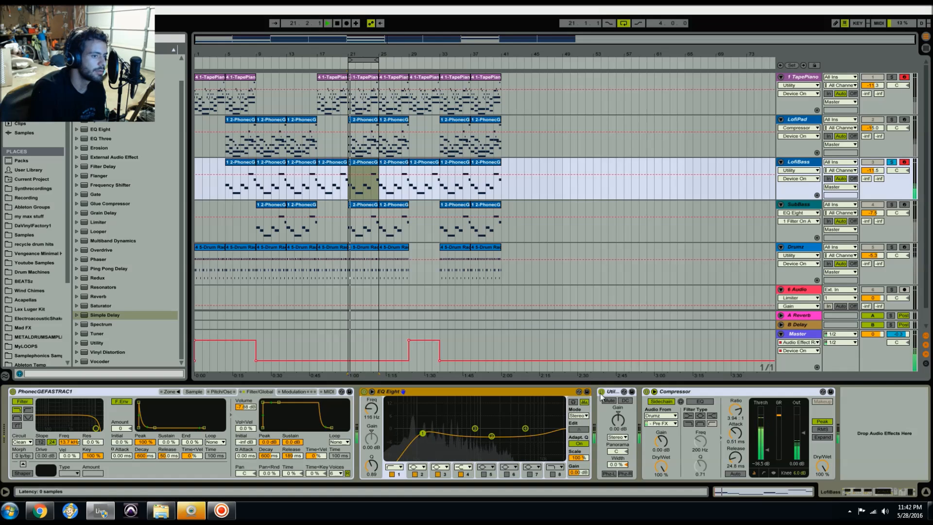
{"action": "left_click", "coordinate": [602, 392]}
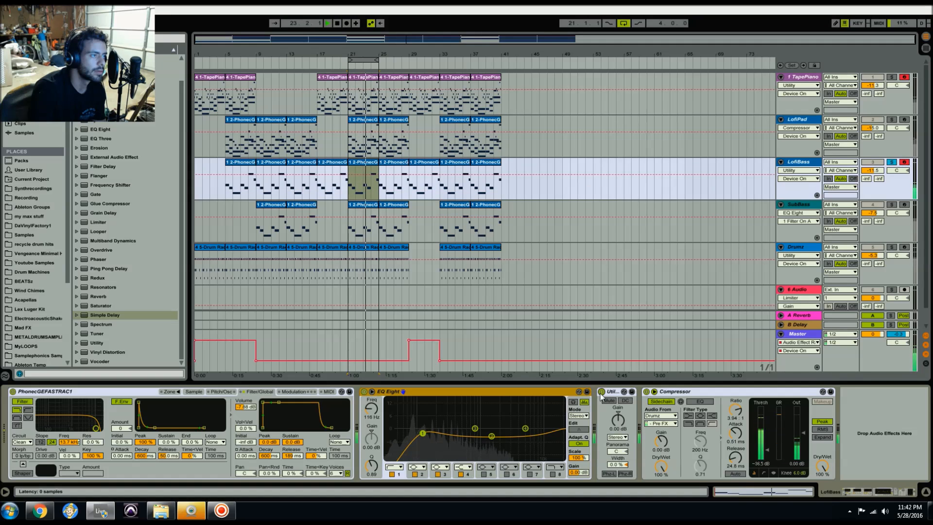
{"action": "left_click", "coordinate": [602, 392]}
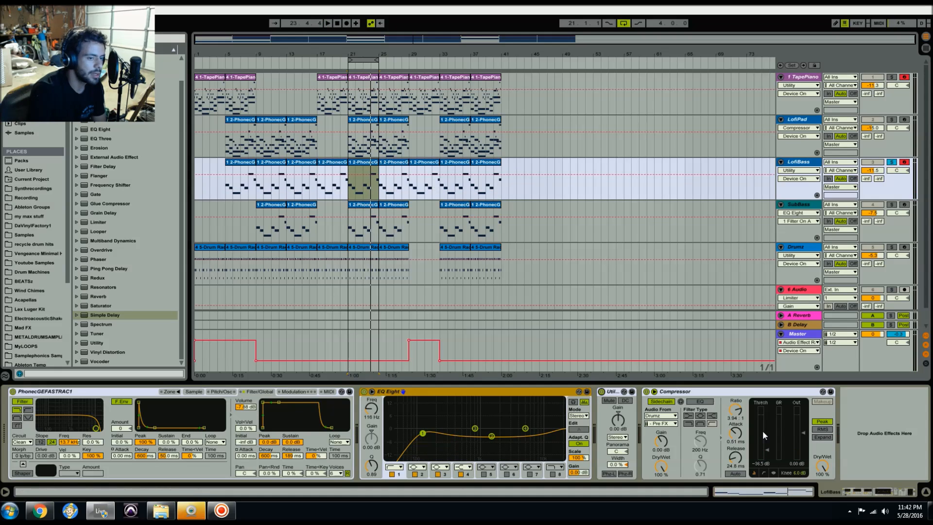
{"action": "left_click", "coordinate": [707, 392]}
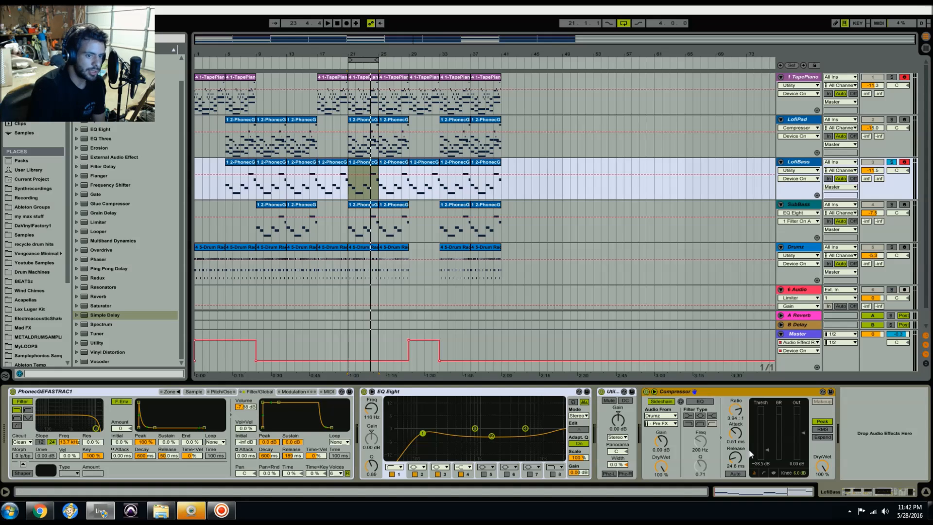
- Solo SubBass instead of LofiBass and show the device chain of its bar 21 clip
{"action": "left_click", "coordinate": [892, 163]}
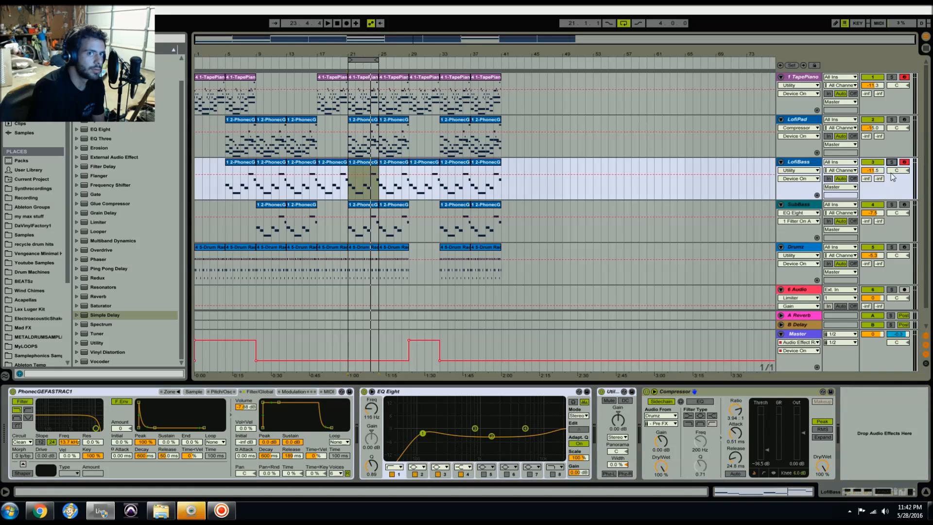
{"action": "left_click", "coordinate": [894, 205]}
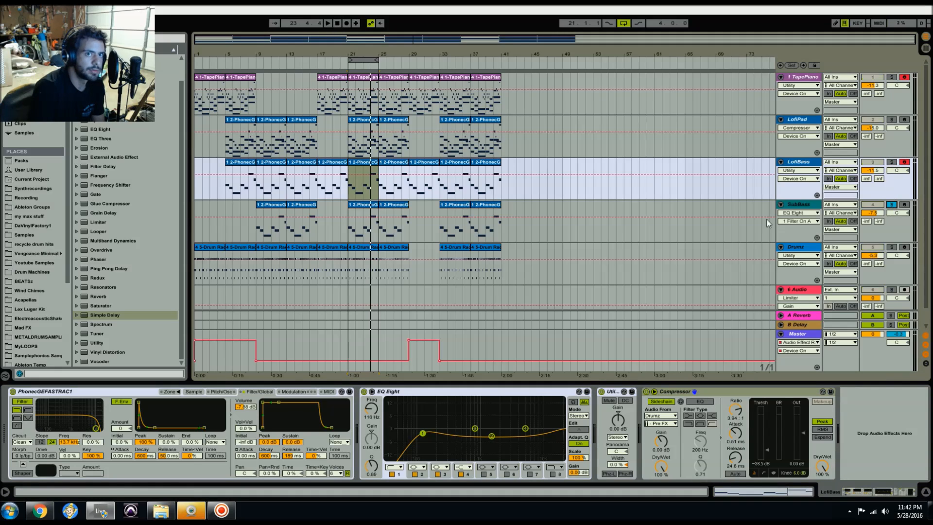
{"action": "left_click", "coordinate": [365, 204]}
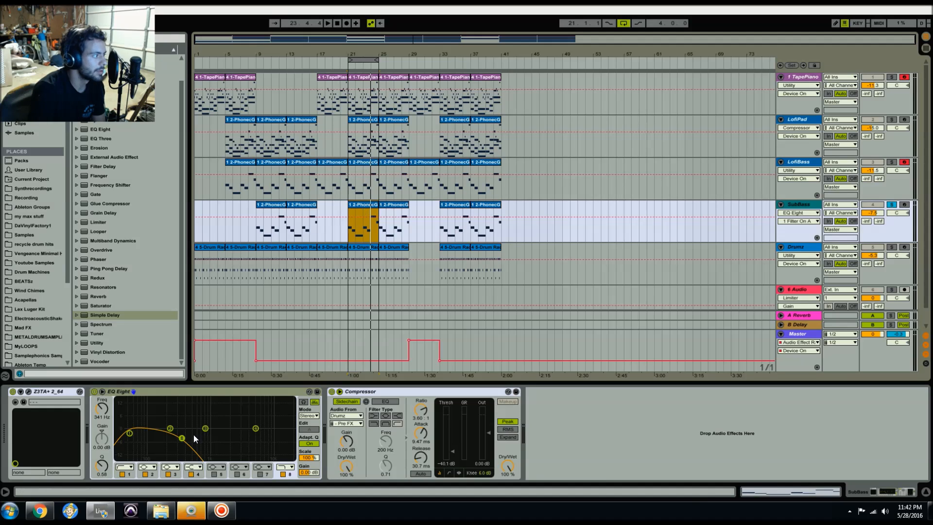
- Open the Z3TA+ 2 synth on SubBass, examine its oscillator, filter and envelope settings, and close it
{"action": "left_click", "coordinate": [27, 392]}
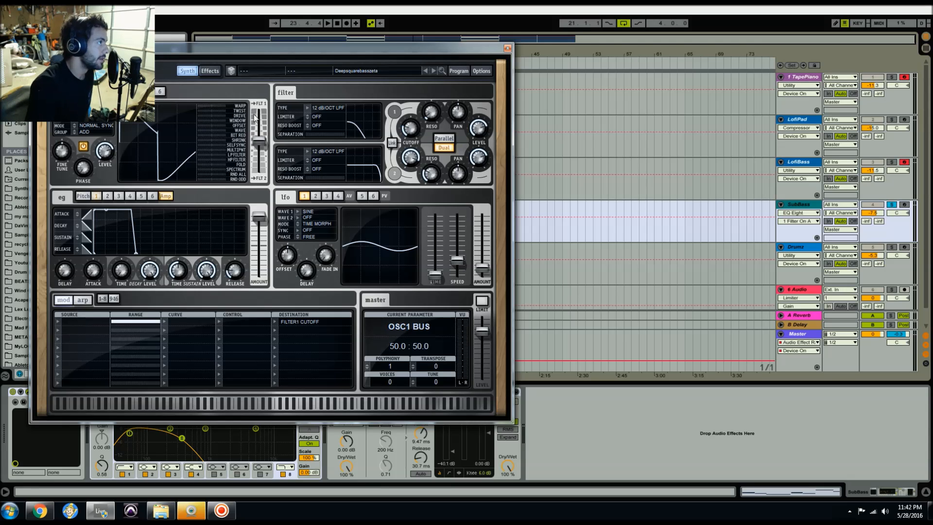
{"action": "left_click_drag", "start_coordinate": [215, 109], "coordinate": [237, 144]}
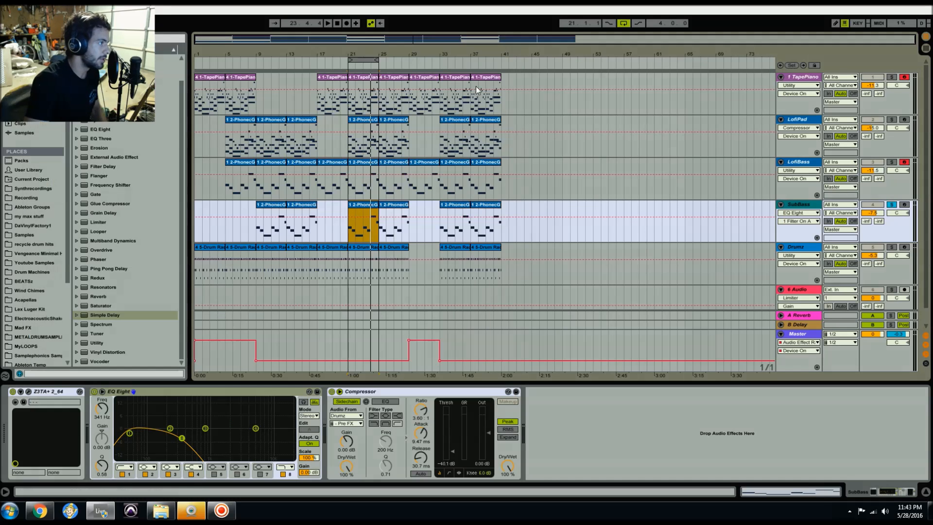
{"action": "left_click", "coordinate": [507, 49]}
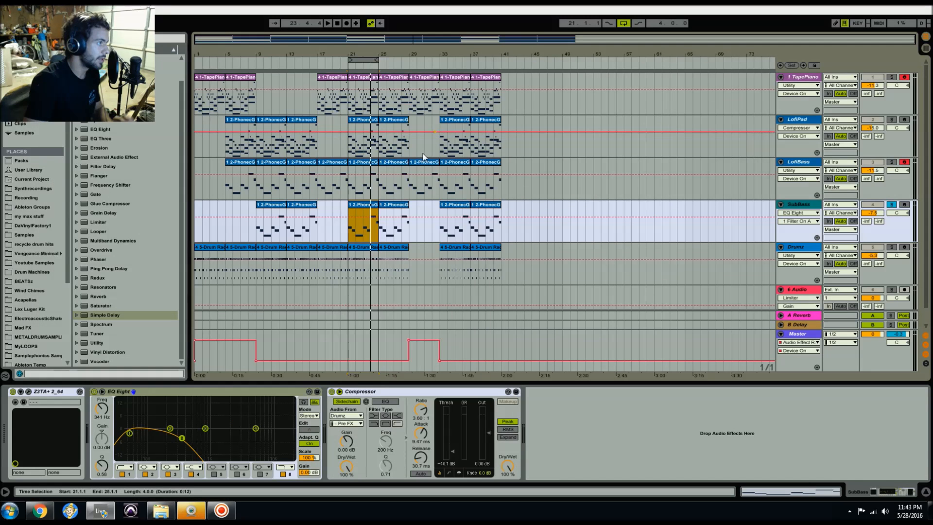
- Play SubBass's bar 21 clip with the MIDI notes shown, and compare LofiBass soloed with and without SubBass
{"action": "double_click", "coordinate": [372, 209]}
{"action": "key", "text": "space"}
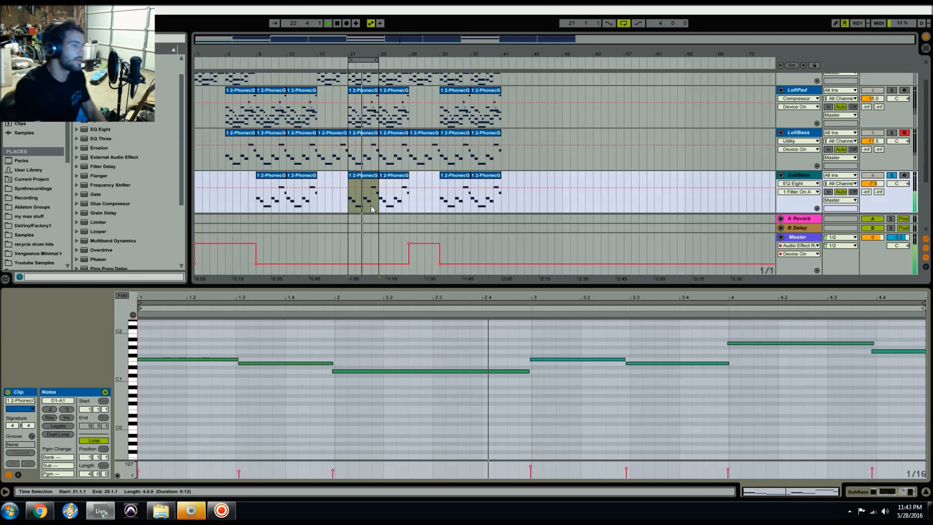
{"action": "left_click", "coordinate": [892, 132]}
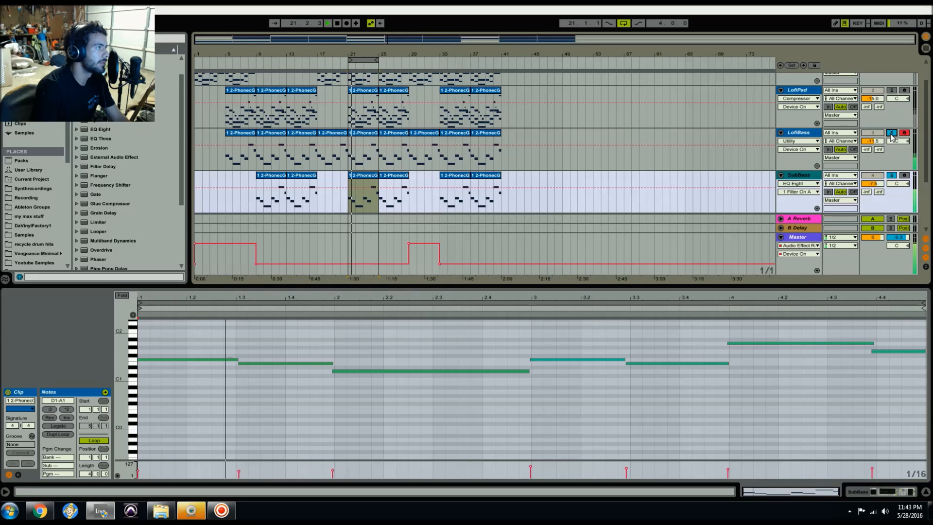
{"action": "left_click", "coordinate": [892, 176]}
{"action": "left_click", "coordinate": [892, 177]}
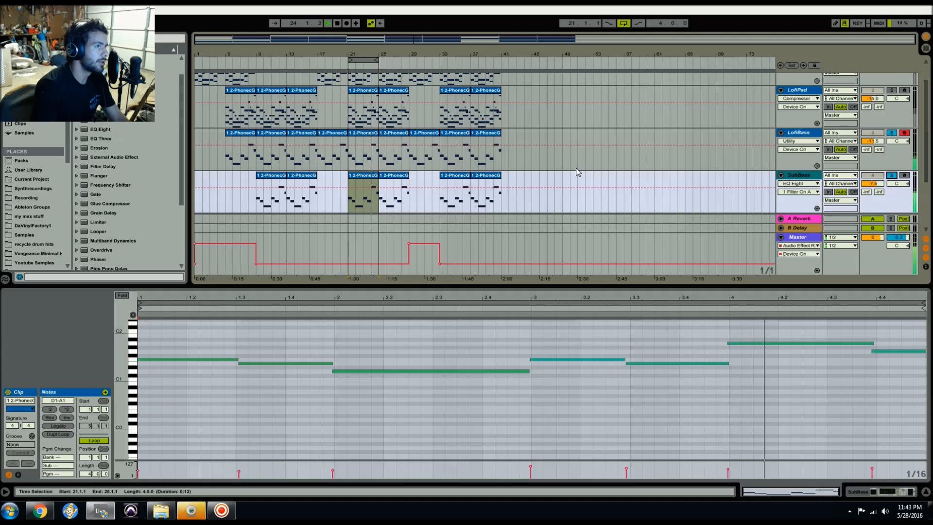
- Return to the SubBass device chain and clear the solo from both bass tracks
{"action": "scroll", "coordinate": [577, 171], "scroll_direction": "down", "scroll_amount": 1}
{"action": "scroll", "coordinate": [577, 171], "scroll_direction": "down", "scroll_amount": 3}
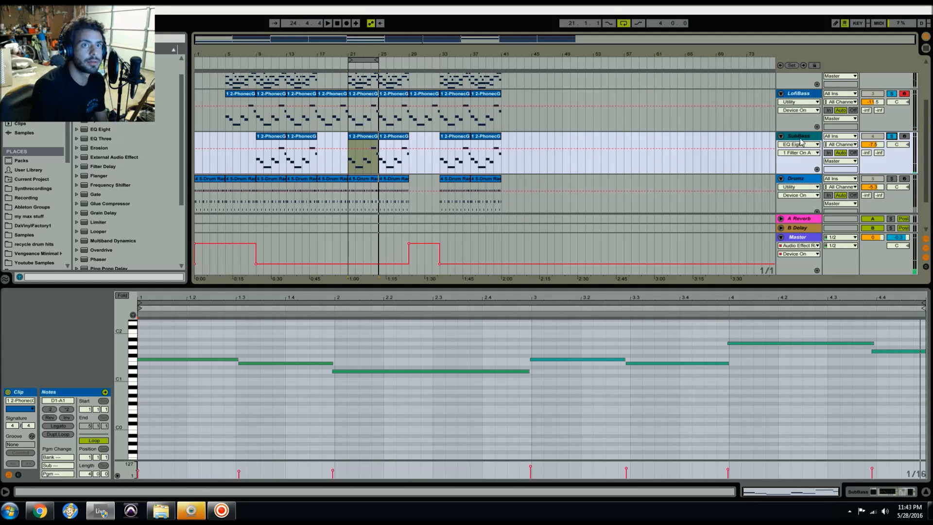
{"action": "key", "text": "shift+Tab"}
{"action": "left_click", "coordinate": [892, 144]}
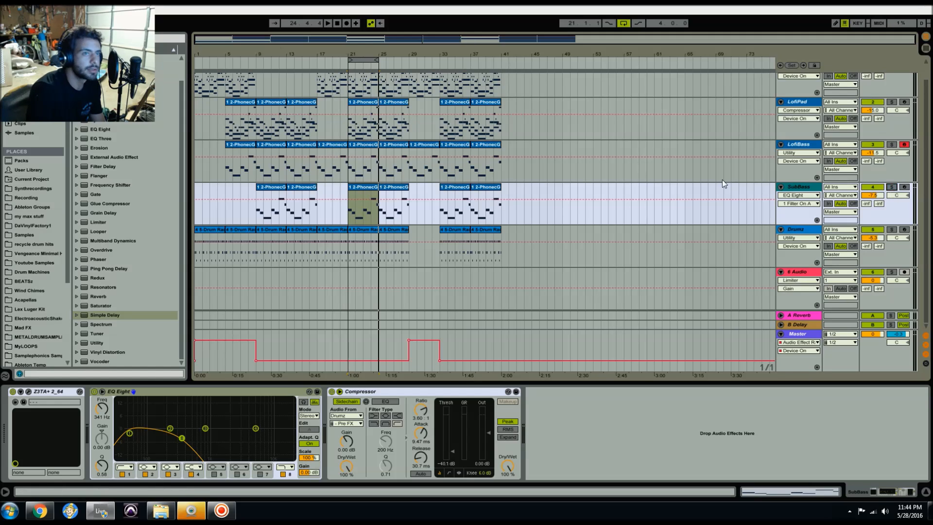
- Open the Drums clip at bar 21 with its MIDI notes, solo the Drums track and play the pattern
{"action": "double_click", "coordinate": [368, 241]}
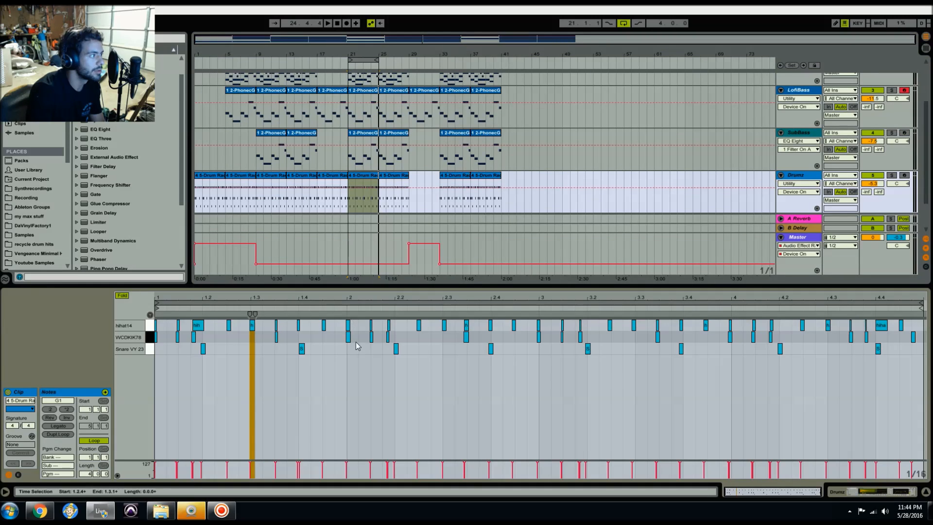
{"action": "key", "text": "space"}
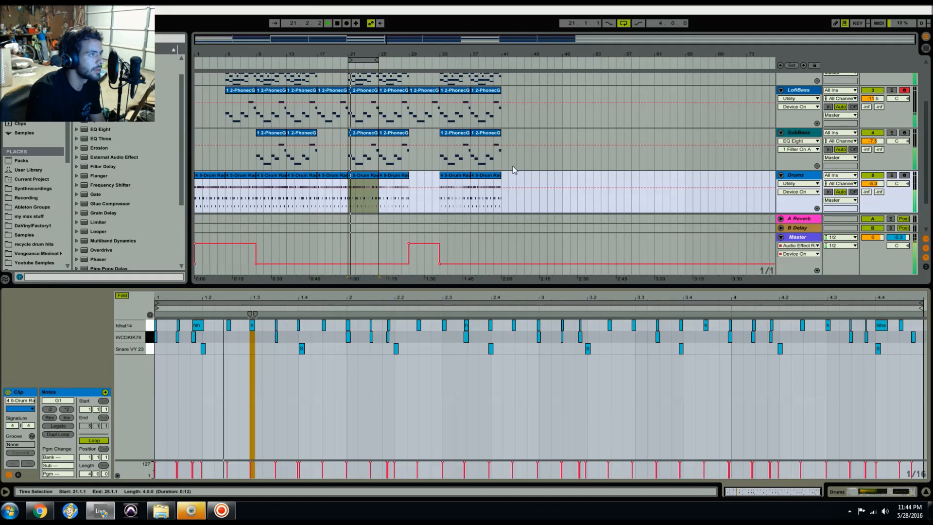
{"action": "left_click", "coordinate": [892, 175]}
{"action": "left_click", "coordinate": [357, 175]}
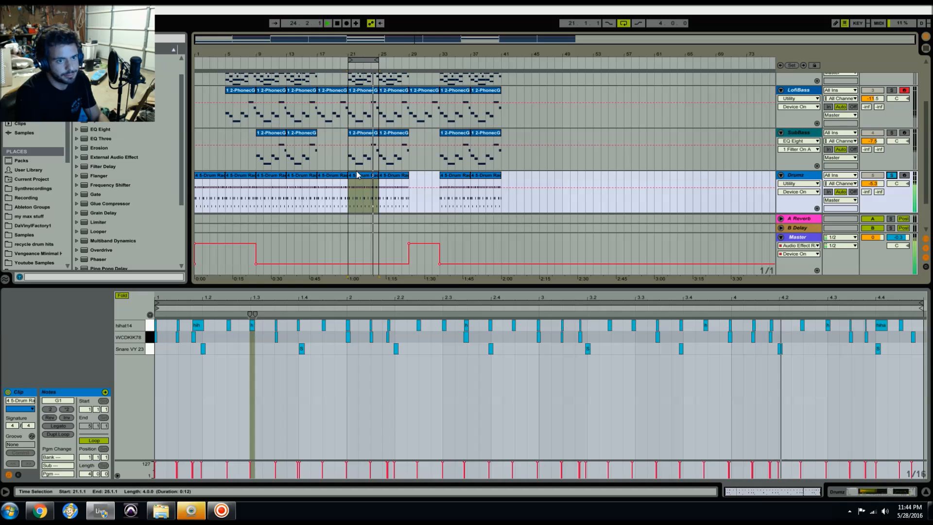
{"action": "key", "text": "space"}
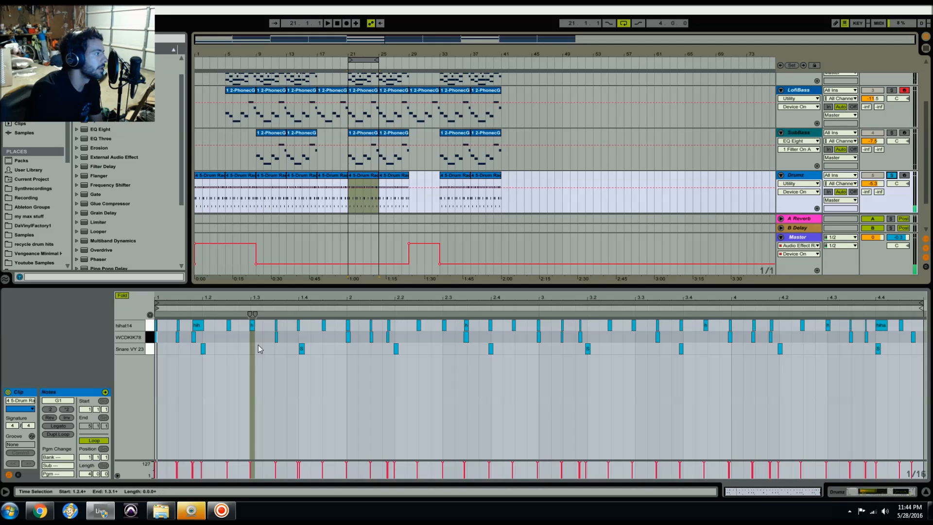
- Arm Drums for recording and audition the WCDKIK78 kick and hihat14 pads in its Drum Rack
{"action": "left_click", "coordinate": [904, 175]}
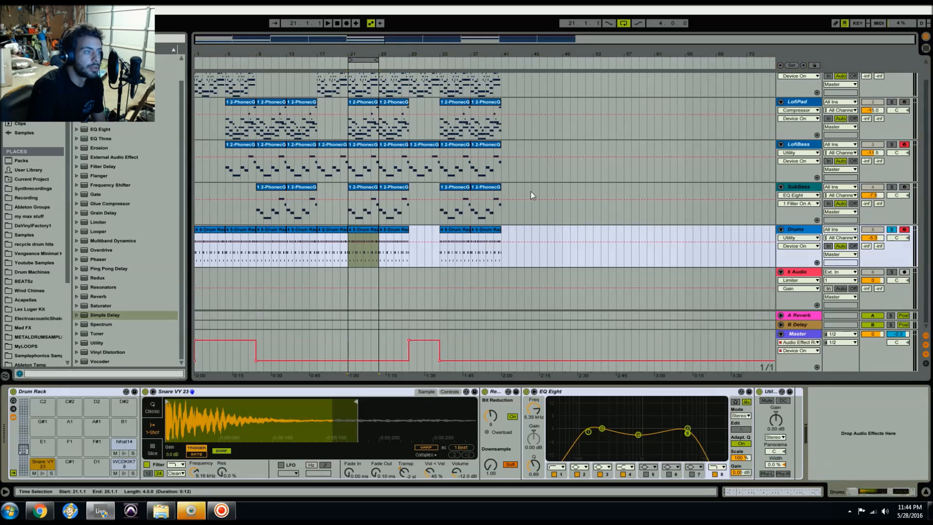
{"action": "left_click", "coordinate": [130, 467]}
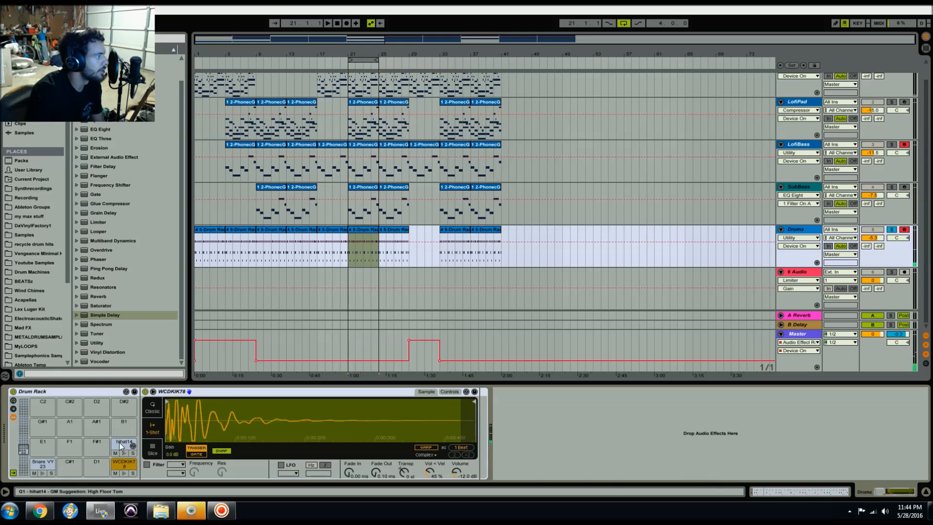
{"action": "left_click", "coordinate": [122, 445]}
{"action": "left_click", "coordinate": [122, 445]}
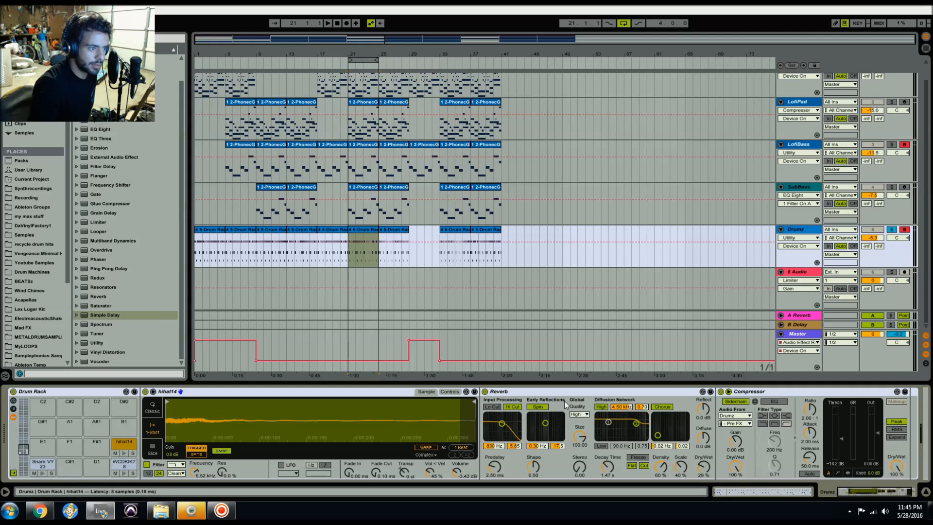
- Compare the drum loop with the hihat14 Reverb switched off and switched back on
{"action": "left_click", "coordinate": [485, 392]}
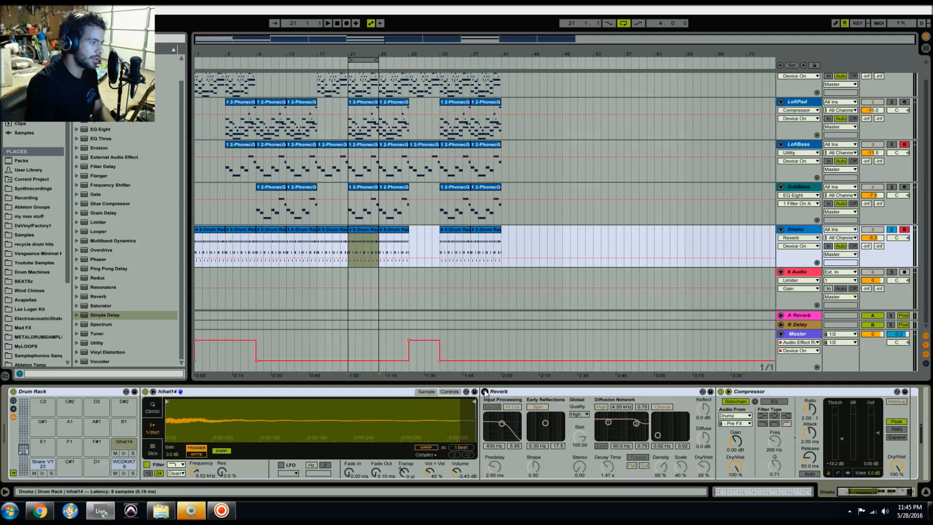
{"action": "key", "text": "space"}
{"action": "key", "text": "space"}
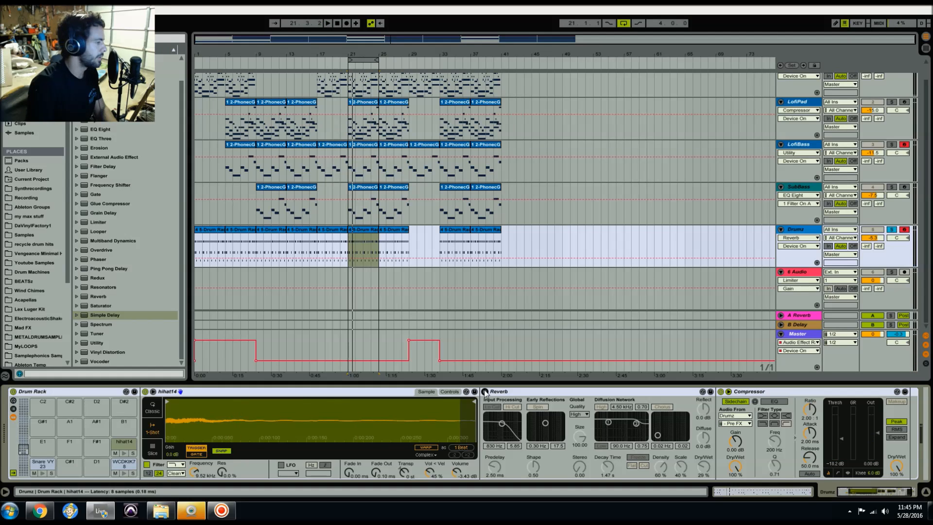
{"action": "left_click", "coordinate": [485, 392]}
{"action": "key", "text": "space"}
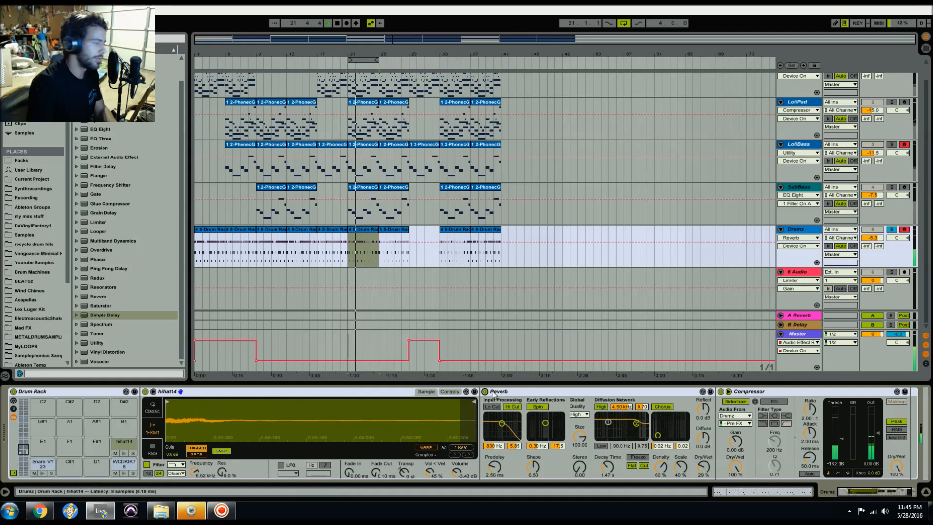
{"action": "key", "text": "space"}
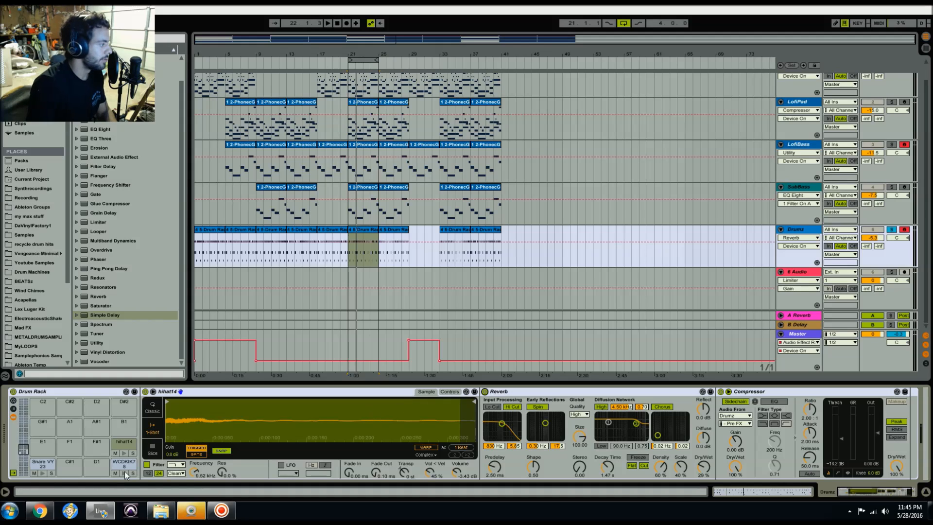
- Show the Snare VY 23 pad's sample and effects in the Drum Rack and play the drum loop briefly
{"action": "left_click", "coordinate": [41, 465]}
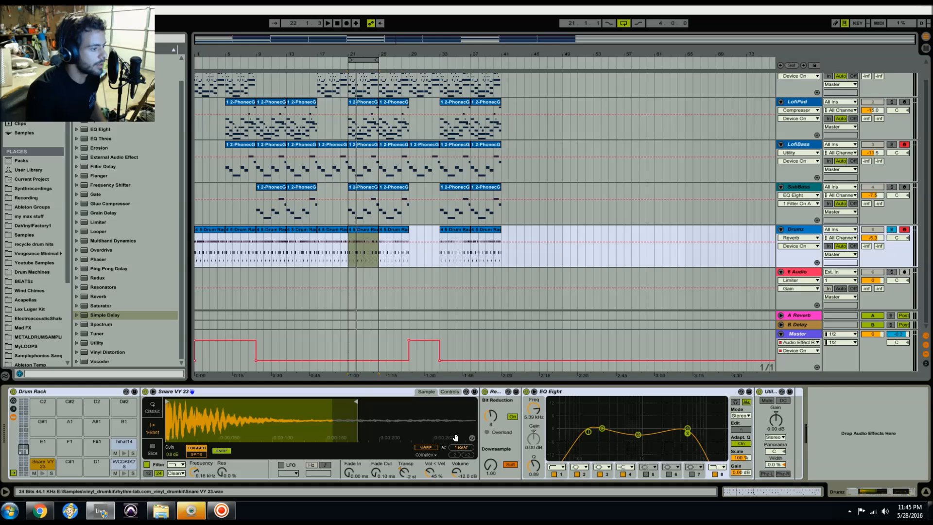
{"action": "key", "text": "space"}
{"action": "key", "text": "space"}
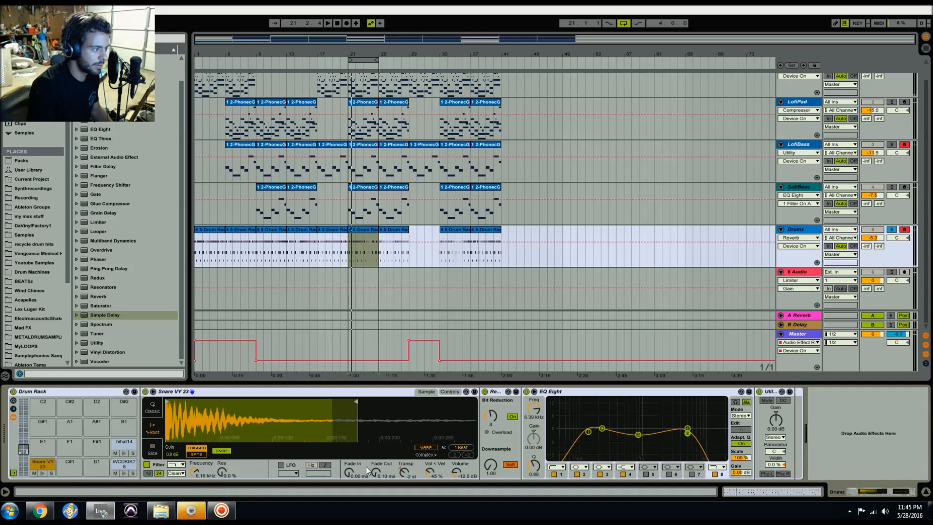
- Try shortening the Snare VY 23 sample by moving its end marker earlier, and undo the change
{"action": "mouse_move", "coordinate": [353, 403]}
{"action": "left_mouse_down"}
{"action": "mouse_move", "coordinate": [475, 403]}
{"action": "mouse_move", "coordinate": [318, 403]}
{"action": "mouse_move", "coordinate": [347, 404]}
{"action": "left_mouse_up"}
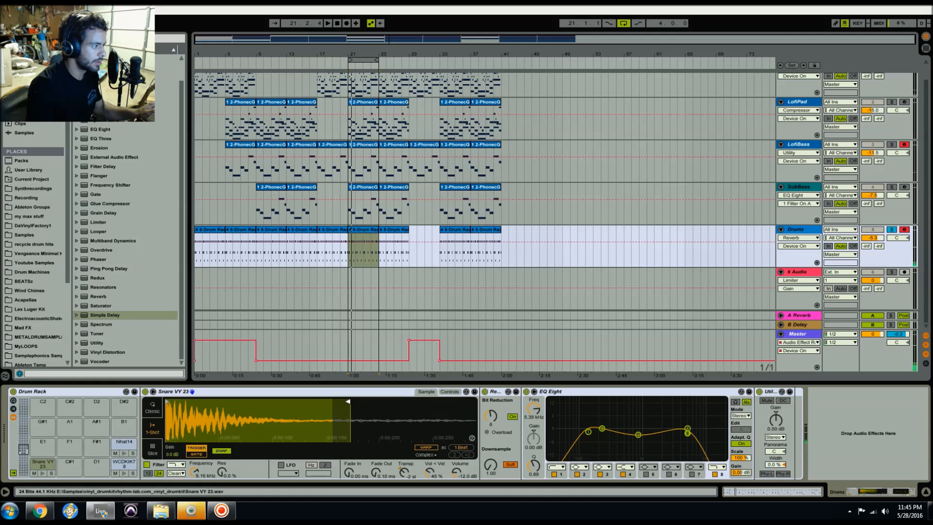
{"action": "mouse_move", "coordinate": [348, 403]}
{"action": "left_mouse_down"}
{"action": "mouse_move", "coordinate": [356, 412]}
{"action": "mouse_move", "coordinate": [343, 404]}
{"action": "left_mouse_up"}
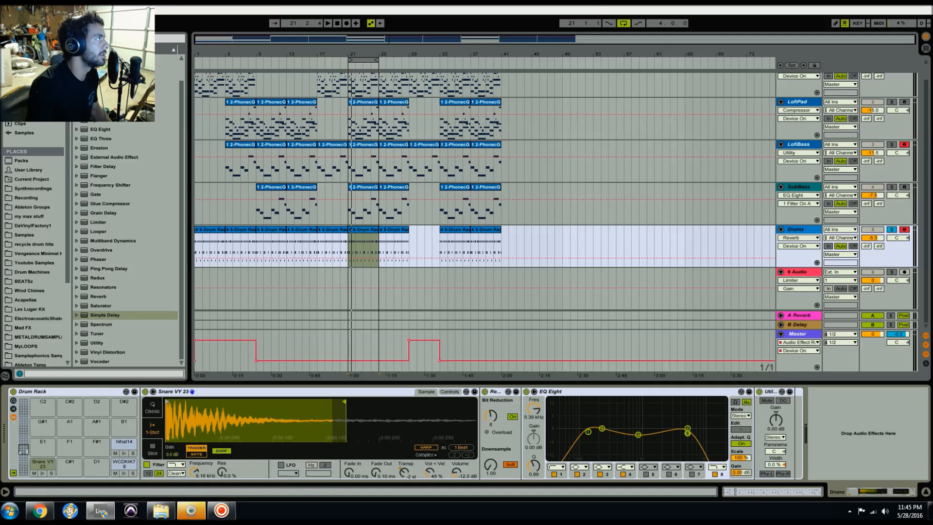
{"action": "key", "text": "alt+e"}
{"action": "key", "text": "Escape"}
{"action": "key", "text": "ctrl+z"}
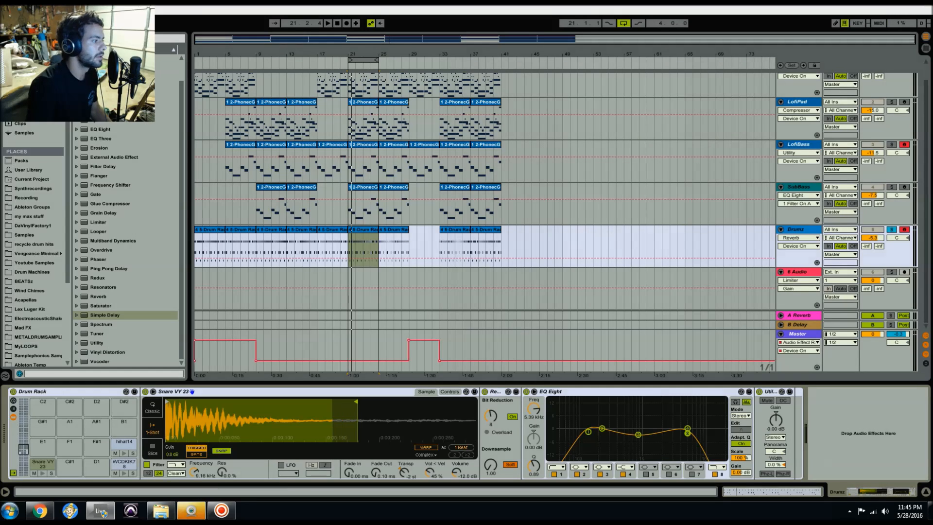
{"action": "key", "text": "alt+e"}
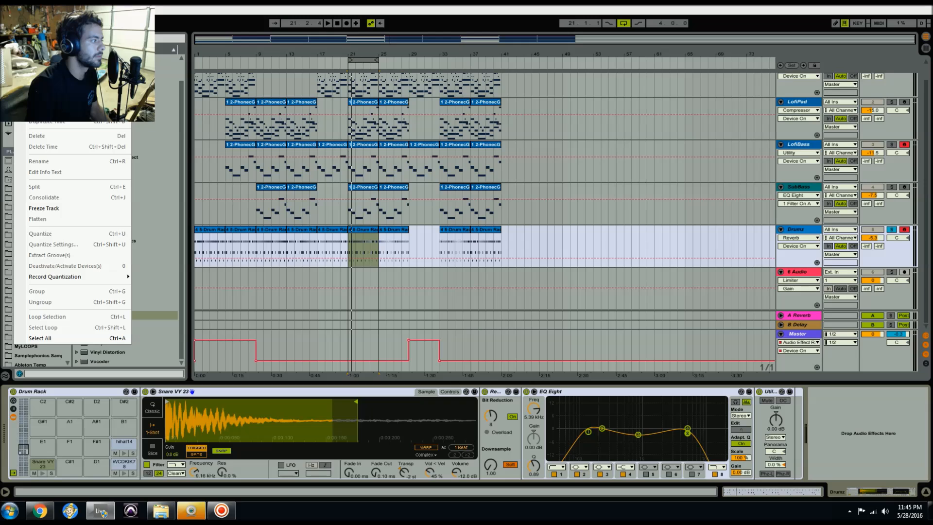
- Show the hihat14 pad's sample and effects in the Drum Rack, and return to the Snare VY 23 pad
{"action": "key", "text": "Escape"}
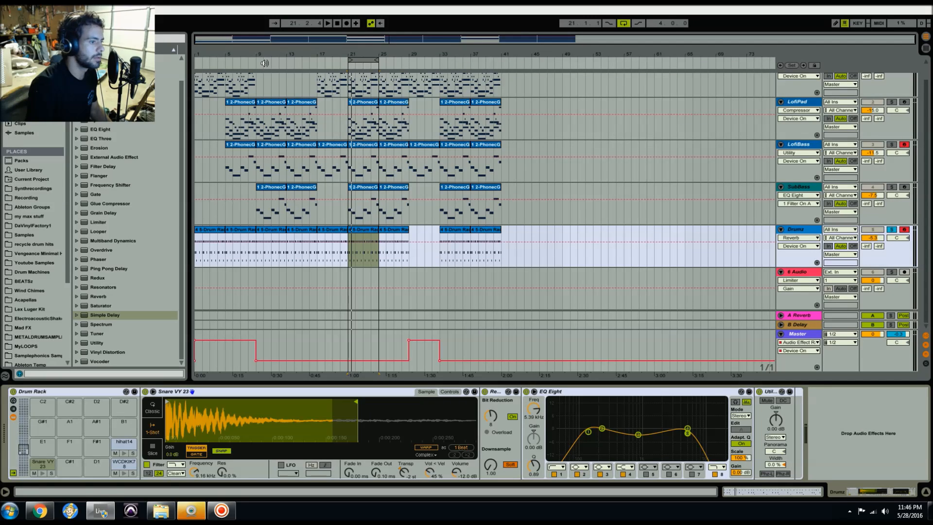
{"action": "left_click", "coordinate": [124, 441]}
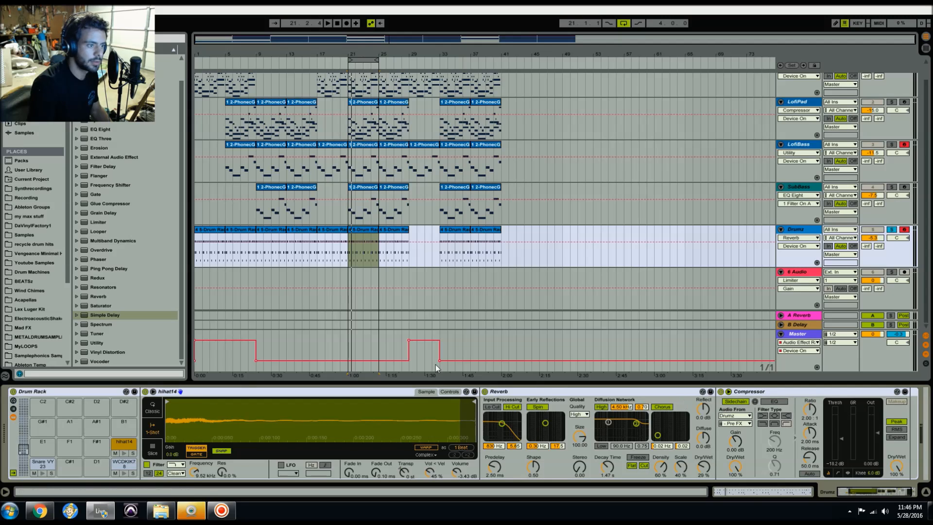
{"action": "left_click", "coordinate": [40, 465]}
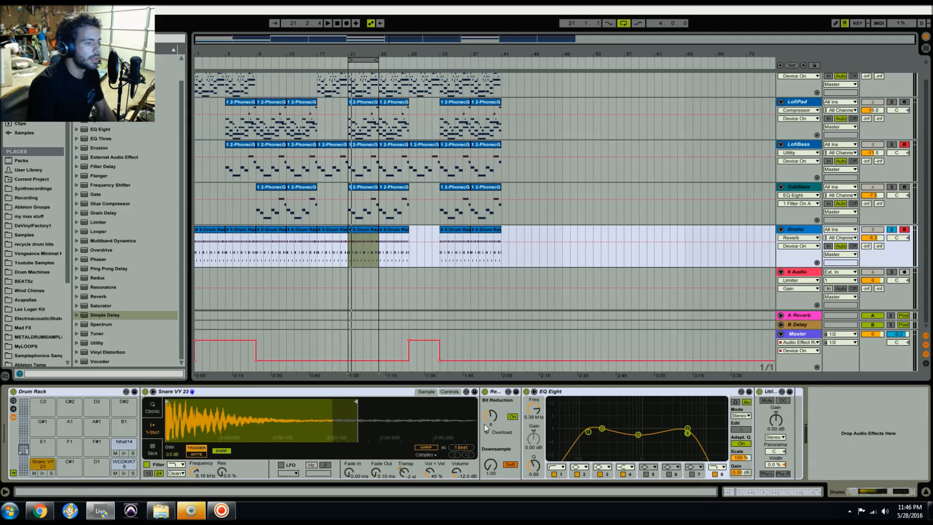
- Compare the snare's sound with its Redux and EQ Eight switched off and each switched back on
{"action": "left_click", "coordinate": [484, 391]}
{"action": "left_click", "coordinate": [525, 391]}
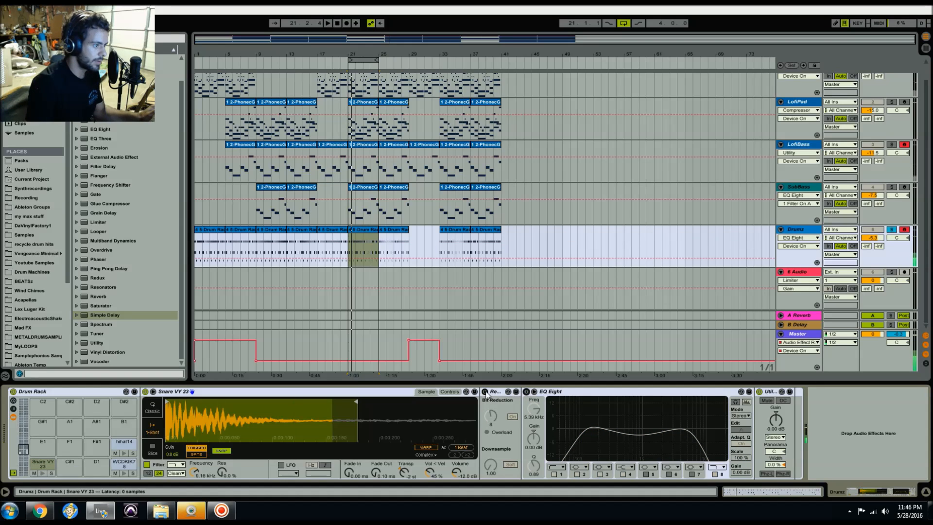
{"action": "left_click", "coordinate": [486, 392]}
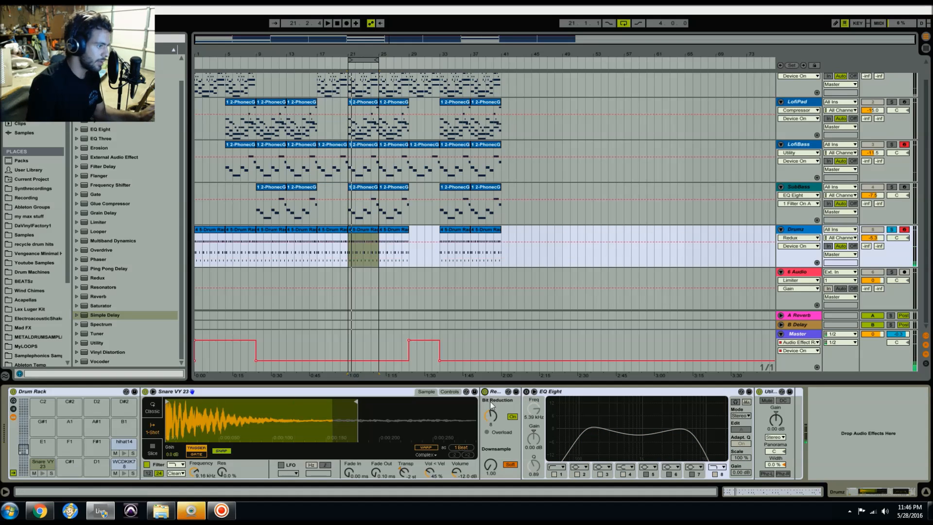
{"action": "left_click", "coordinate": [527, 392]}
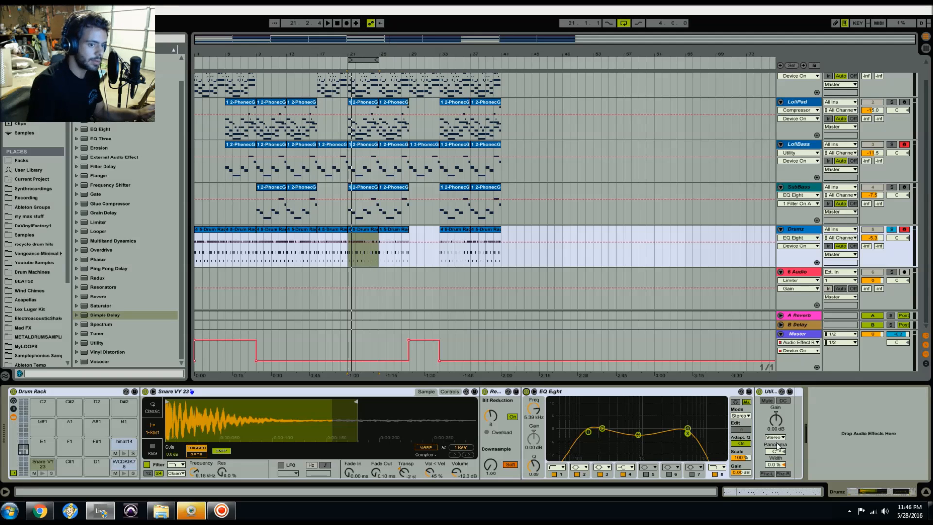
- Compare the snare with its Utility switched off and Redux toggled off and on, and switch Utility back on
{"action": "left_click", "coordinate": [760, 392]}
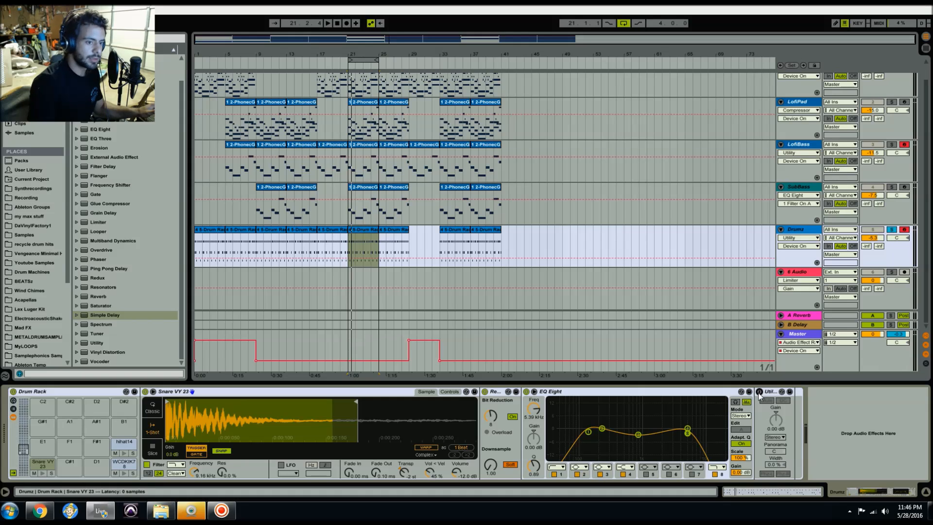
{"action": "left_click", "coordinate": [485, 391]}
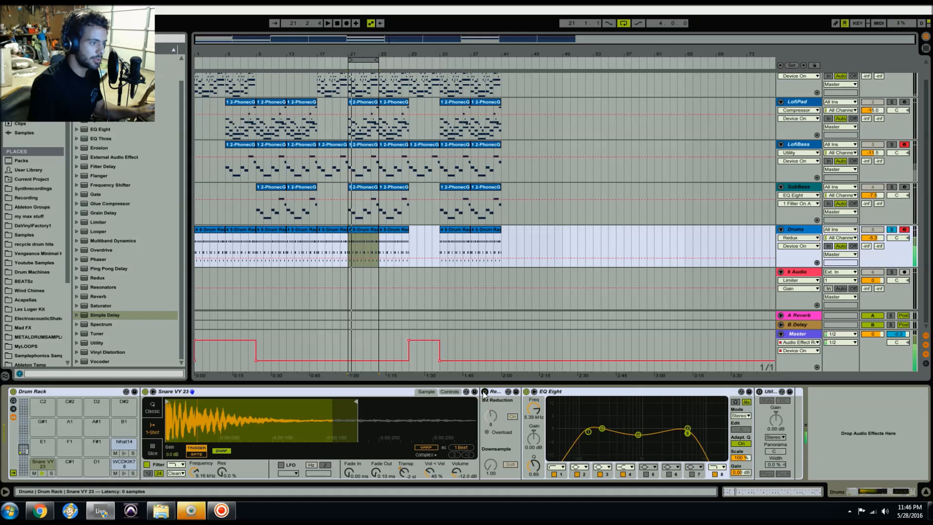
{"action": "left_click", "coordinate": [485, 392]}
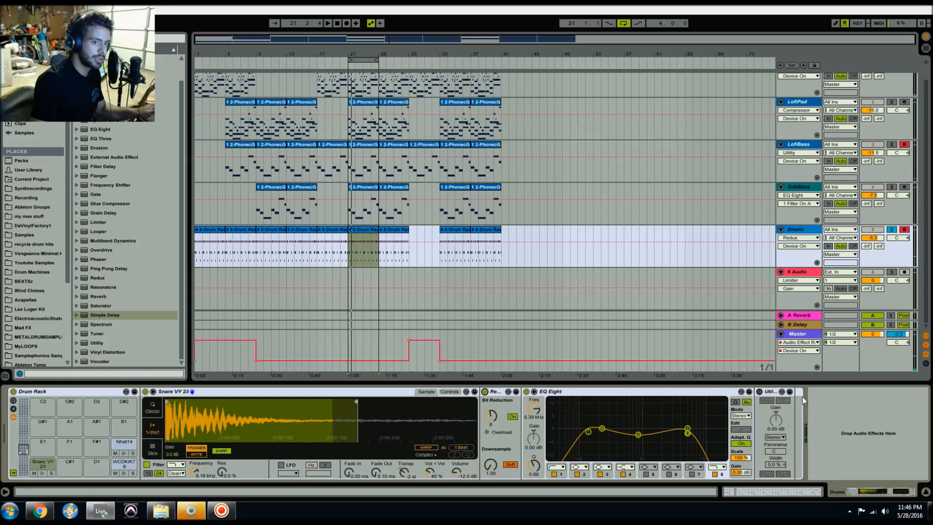
{"action": "left_click", "coordinate": [760, 392]}
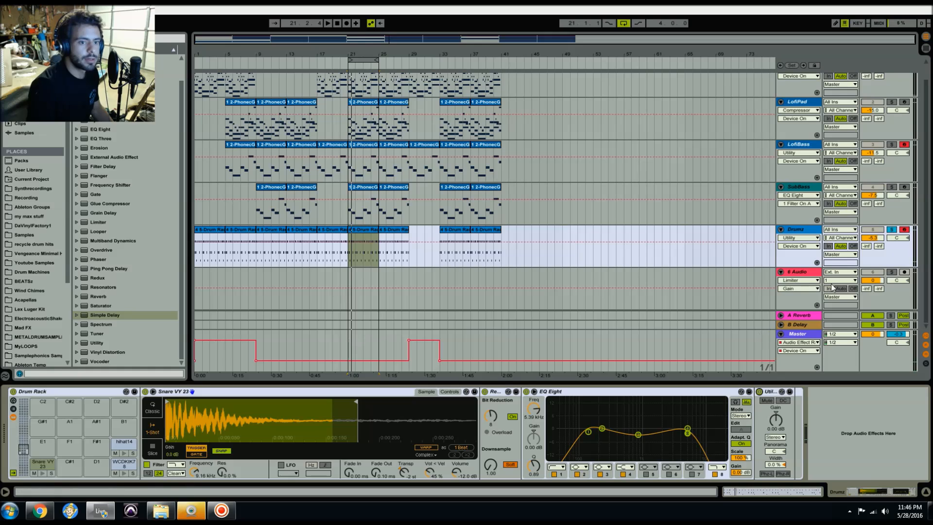
- Turn off the Drums track's solo and show the Master track's effect chain
{"action": "left_click", "coordinate": [892, 232]}
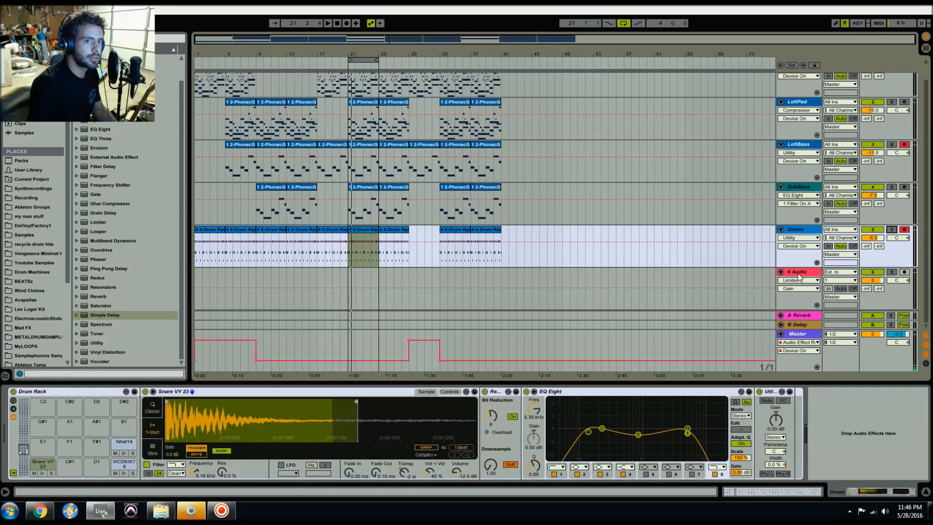
{"action": "left_click", "coordinate": [805, 335]}
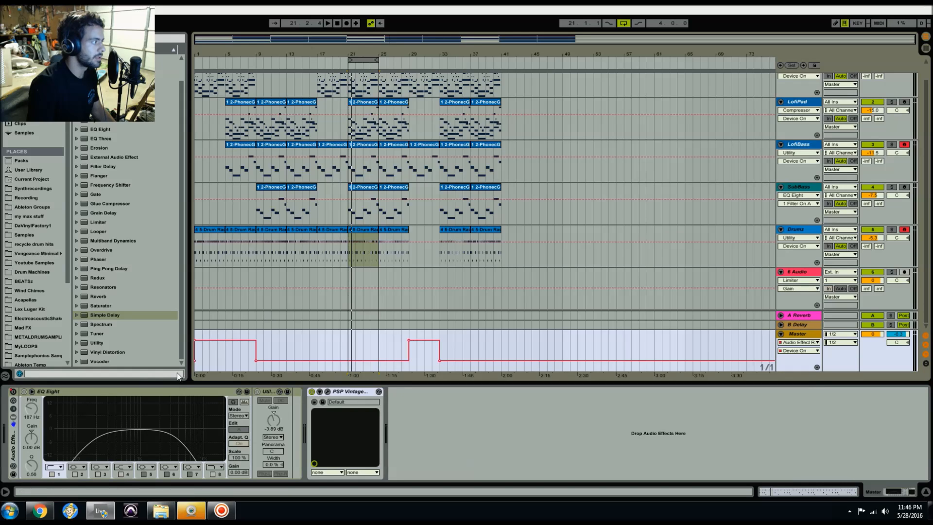
- Play the full arrangement from bar 1 through the change in the Master effect rack's automation, and stop at bar 12
{"action": "left_click", "coordinate": [195, 366]}
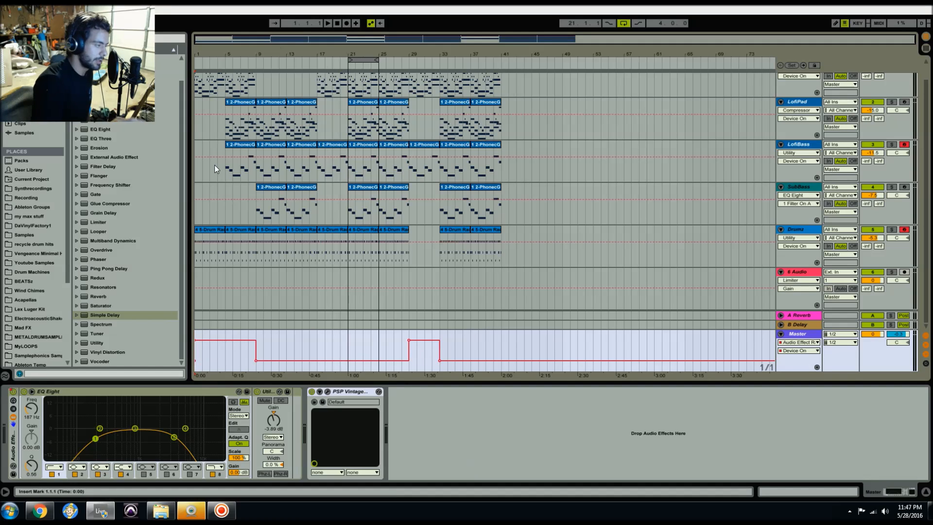
{"action": "key", "text": "space"}
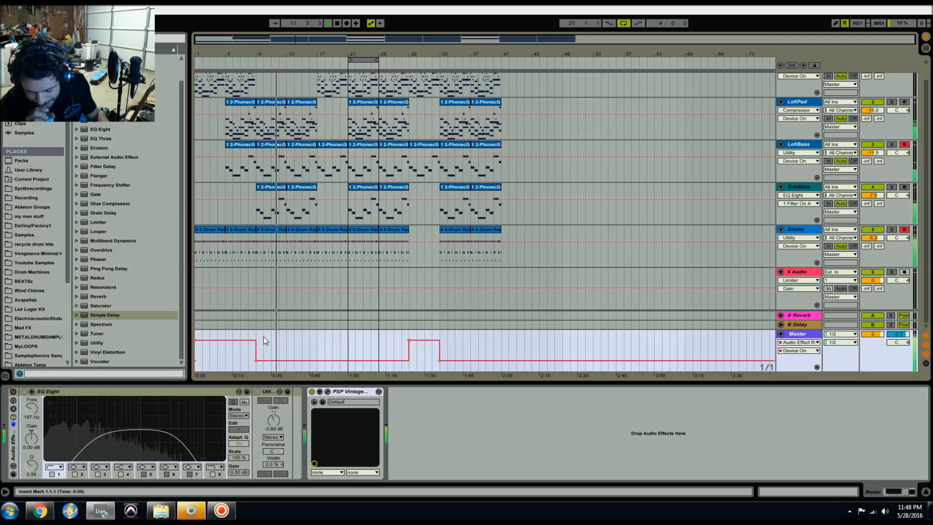
{"action": "key", "text": "space"}
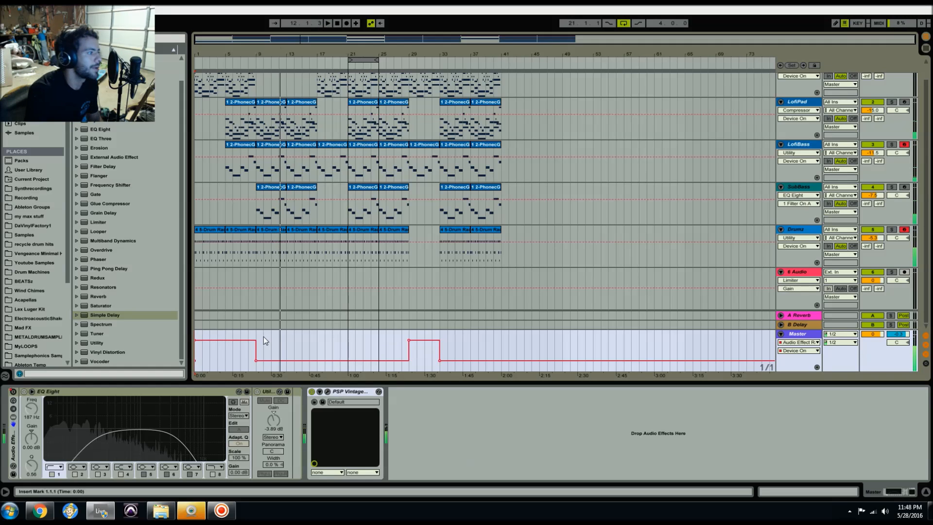
- Show the Master's PSP VintageWarmer2 settings and its preset list with Mix semiDriven Tape, and close the plug-in window
{"action": "left_click", "coordinate": [328, 392]}
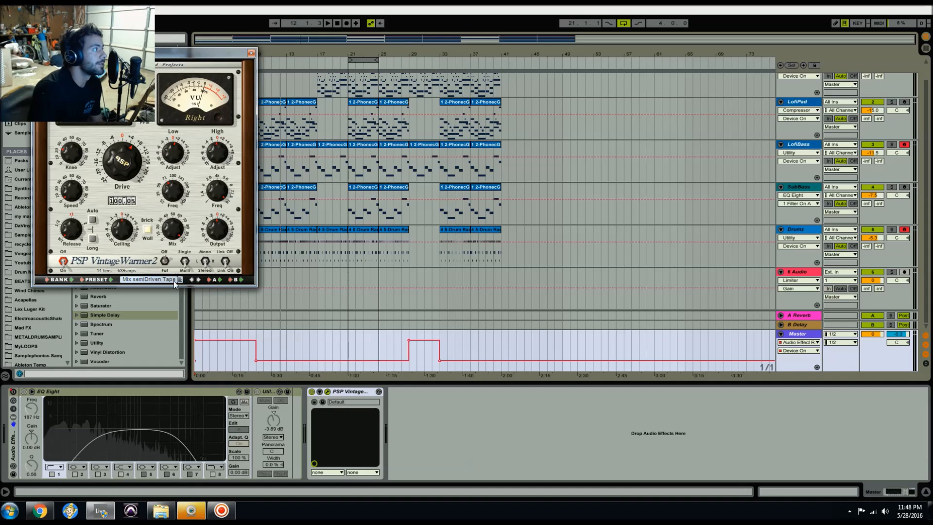
{"action": "left_click", "coordinate": [173, 153]}
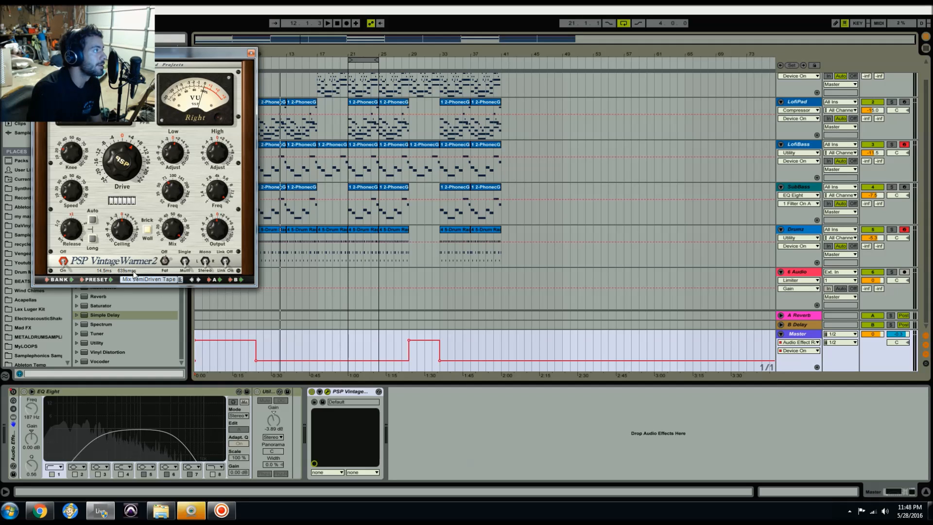
{"action": "left_click", "coordinate": [180, 279]}
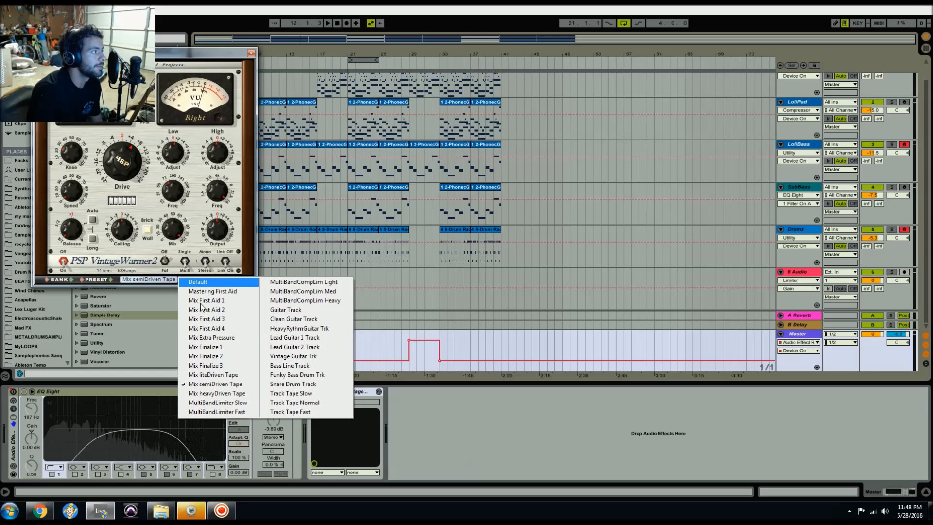
{"action": "left_click", "coordinate": [247, 198]}
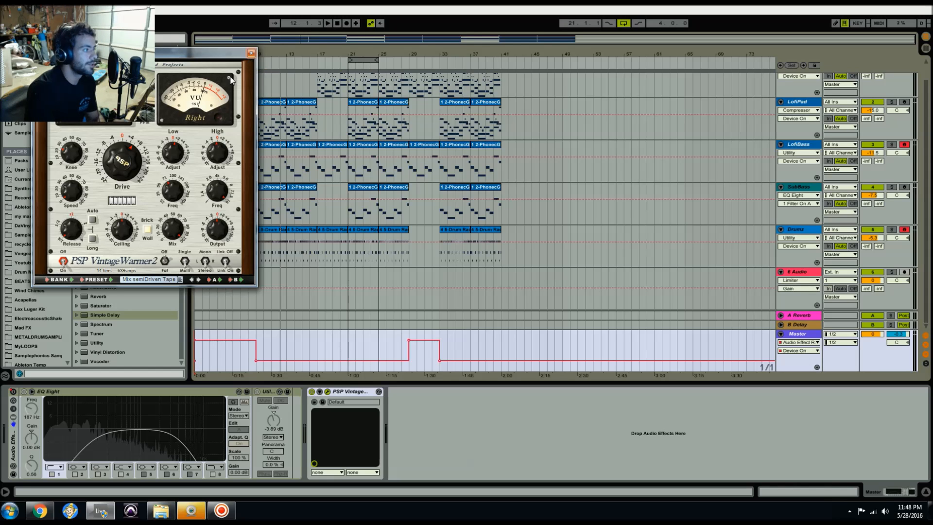
{"action": "left_click", "coordinate": [253, 54]}
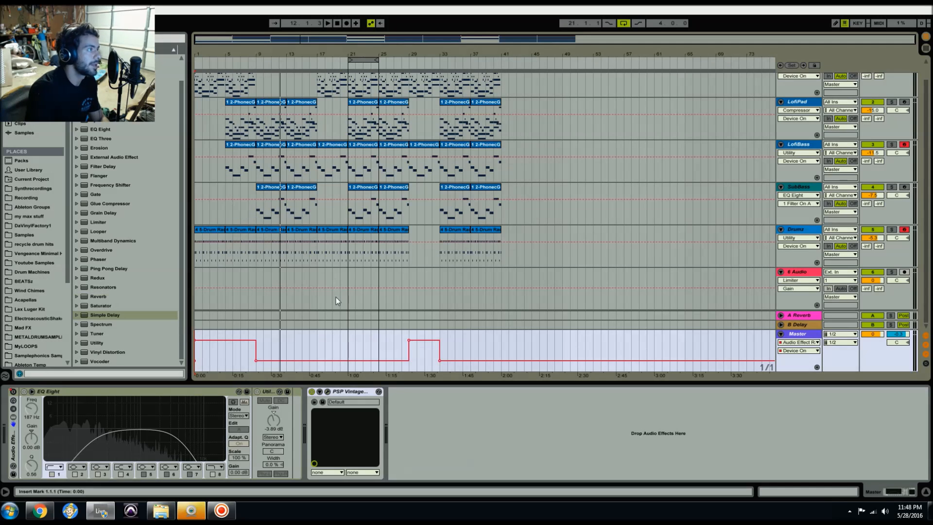
- Compare the mix from bar 9 with the Master's PSP VintageWarmer2 switched off and switched back on
{"action": "left_click", "coordinate": [314, 392]}
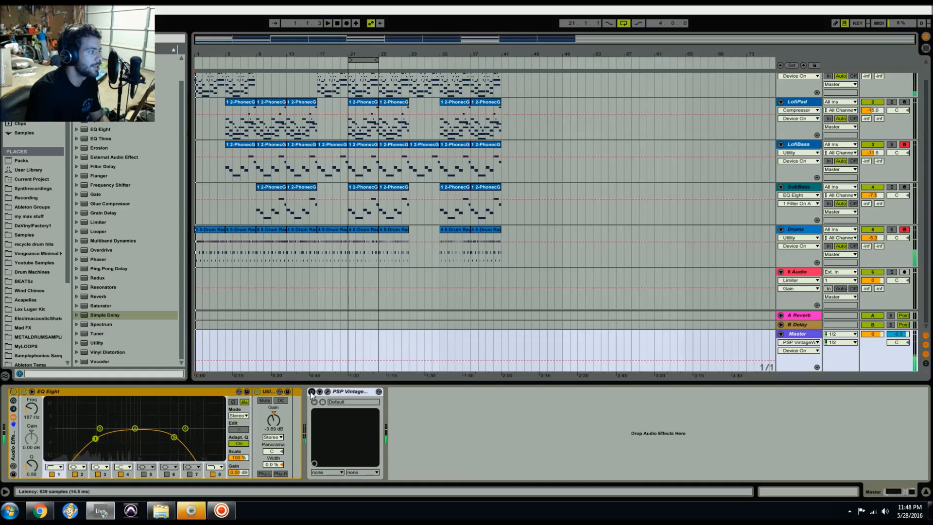
{"action": "left_click", "coordinate": [280, 302]}
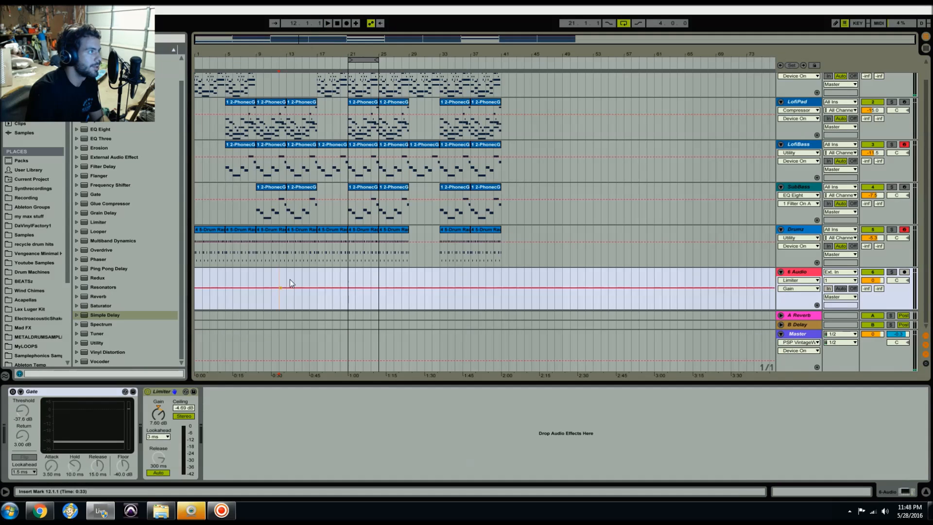
{"action": "left_click", "coordinate": [274, 230]}
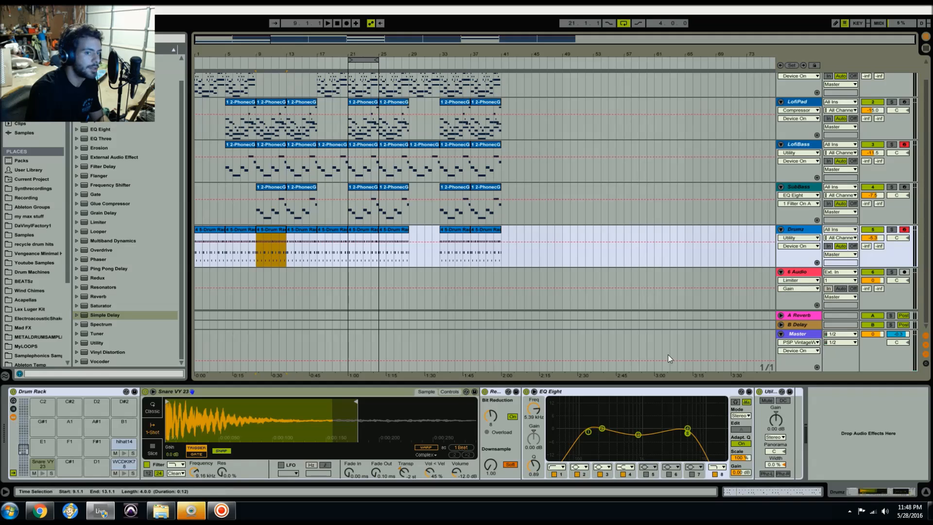
{"action": "left_click", "coordinate": [808, 340]}
{"action": "key", "text": "space"}
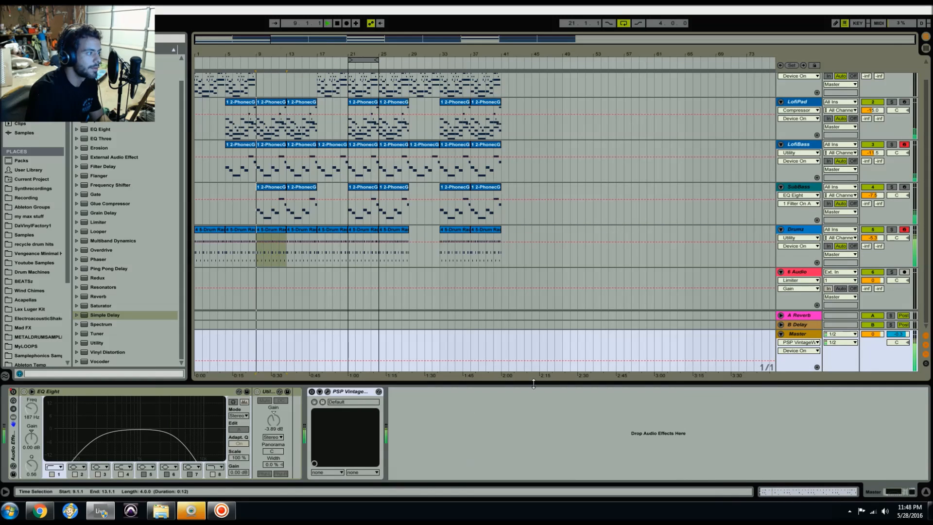
{"action": "left_click", "coordinate": [312, 392]}
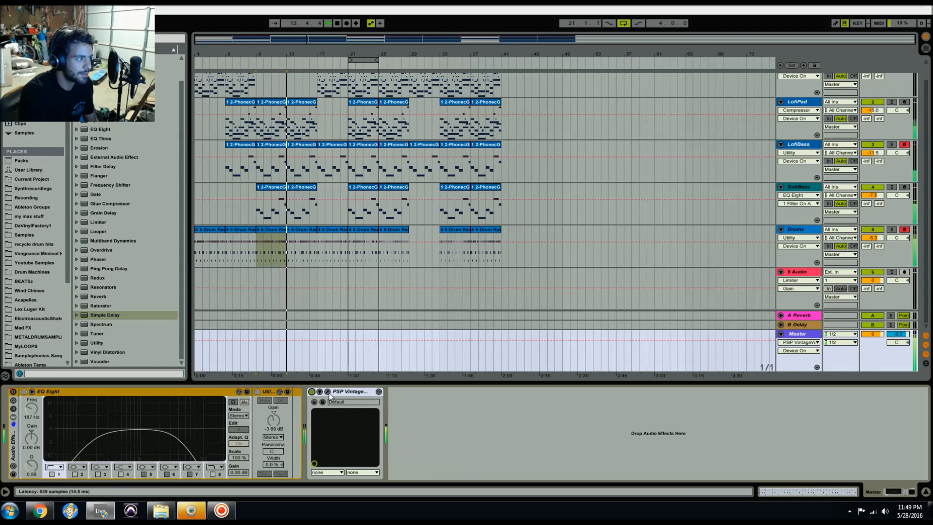
- Examine the Drive, Mix and Output knobs in PSP VintageWarmer2 and close the plug-in window
{"action": "left_click", "coordinate": [328, 392]}
{"action": "left_click", "coordinate": [116, 178]}
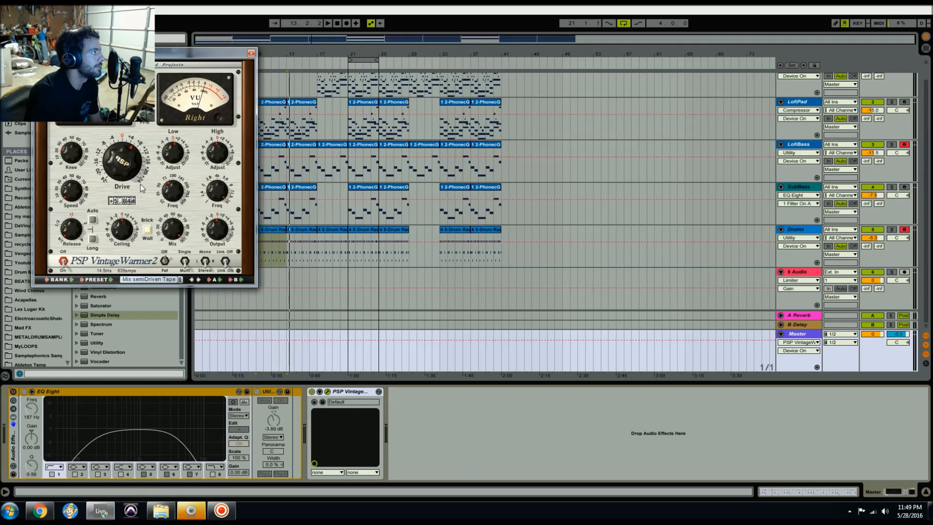
{"action": "mouse_move", "coordinate": [175, 232]}
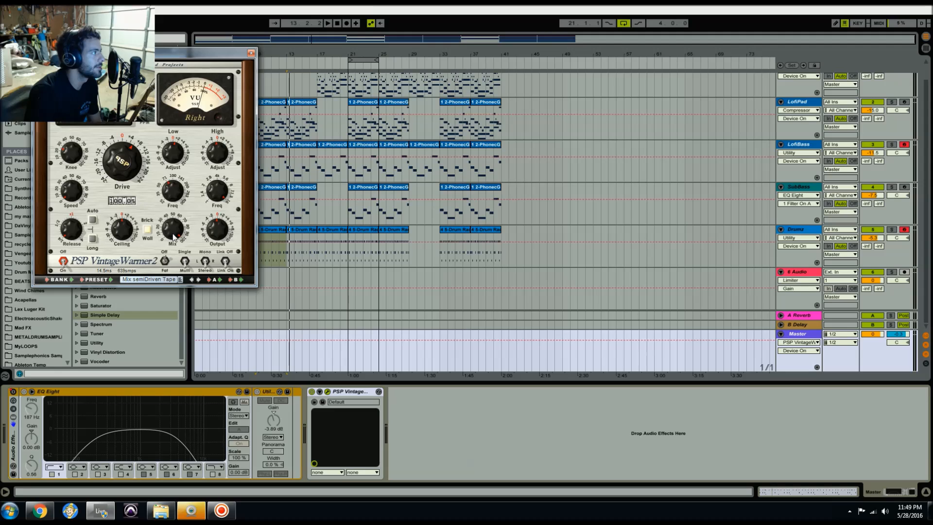
{"action": "left_click", "coordinate": [174, 235]}
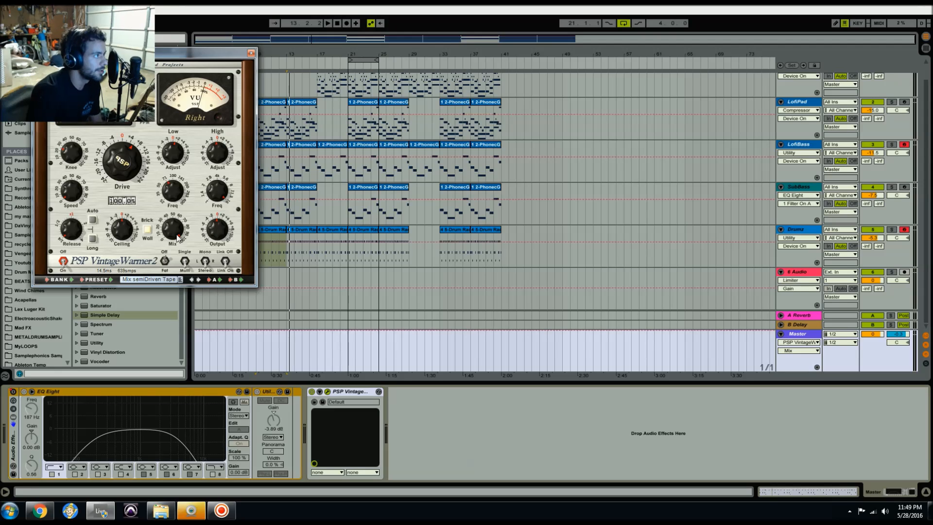
{"action": "left_click_drag", "start_coordinate": [180, 240], "coordinate": [180, 245]}
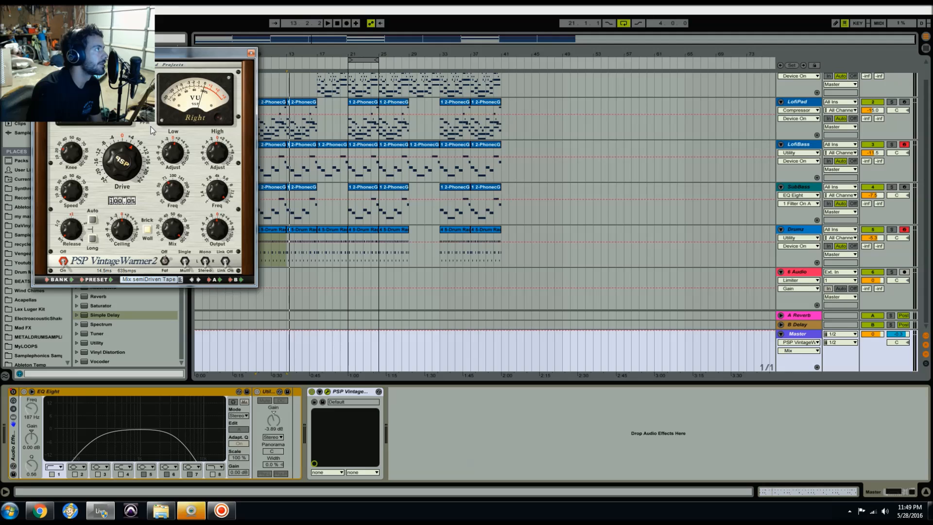
{"action": "mouse_move", "coordinate": [140, 178]}
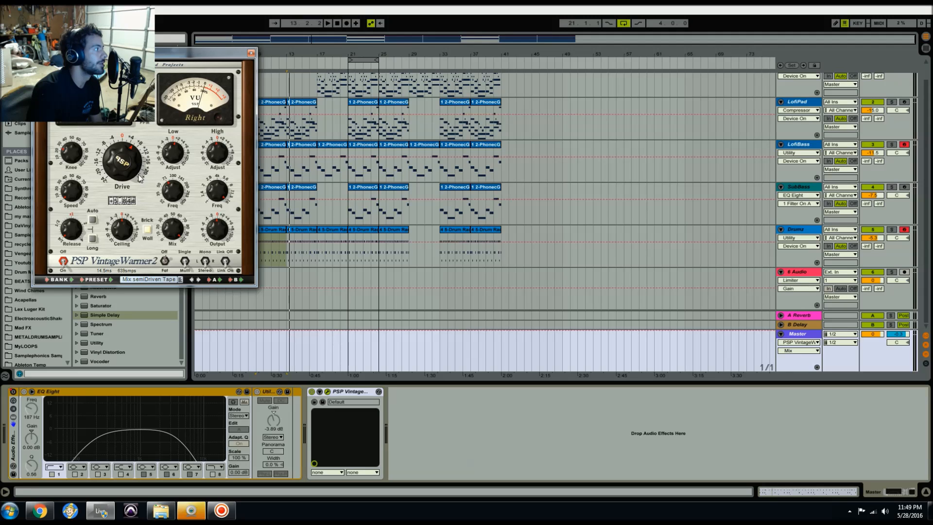
{"action": "mouse_move", "coordinate": [165, 238]}
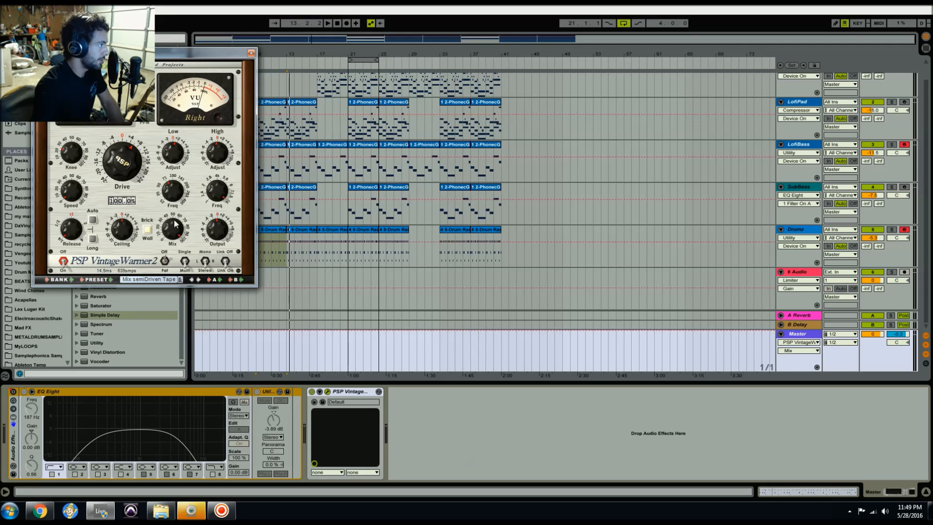
{"action": "mouse_move", "coordinate": [223, 235]}
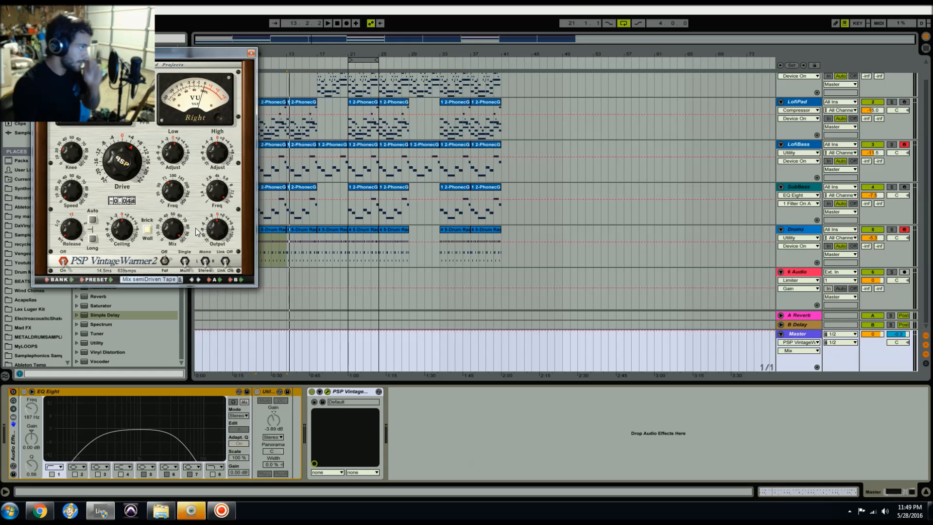
{"action": "left_click", "coordinate": [251, 52]}
- Switch off PSP VintageWarmer2 on the Master track and add a Limiter after it
{"action": "left_click", "coordinate": [312, 391]}
{"action": "left_click_drag", "start_coordinate": [91, 225], "coordinate": [442, 427]}
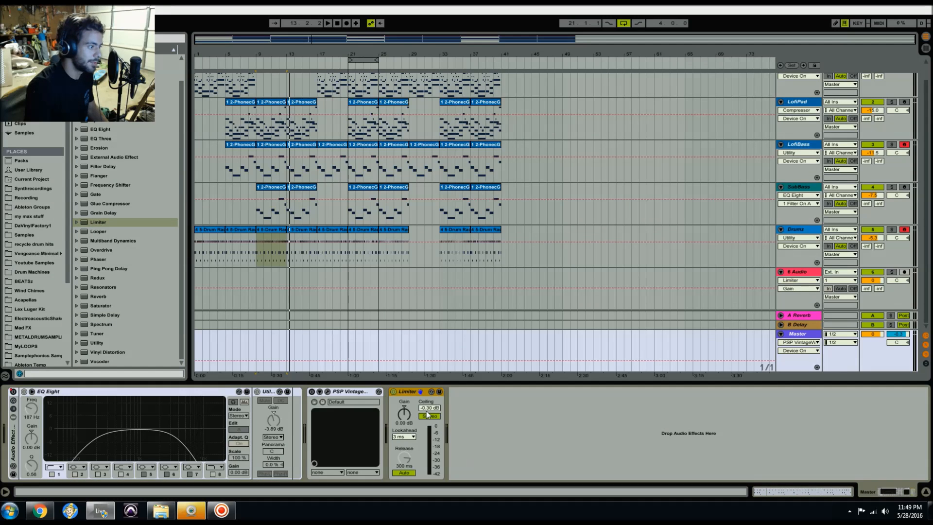
- Raise the Master Limiter's gain to 14.0 dB while playing the mix from bar 9
{"action": "key", "text": "space"}
{"action": "left_click", "coordinate": [404, 416]}
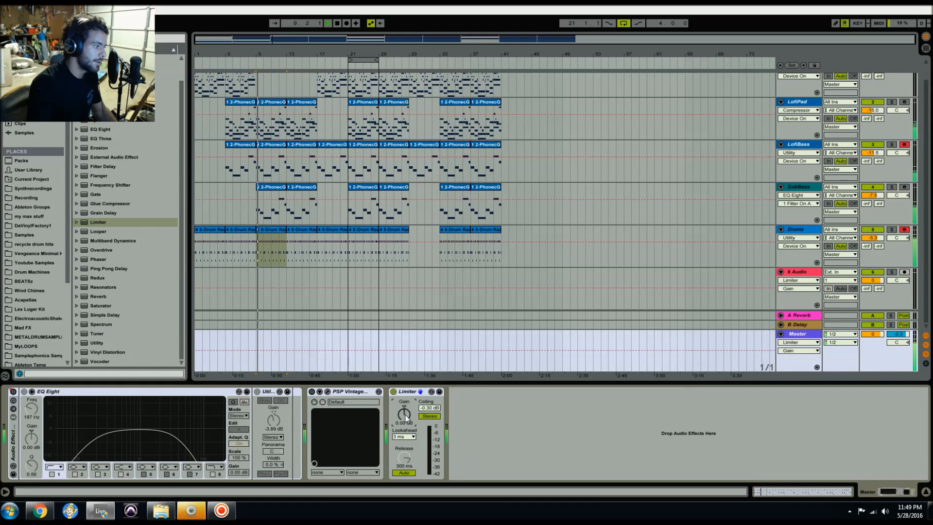
{"action": "left_click_drag", "start_coordinate": [405, 416], "coordinate": [407, 417]}
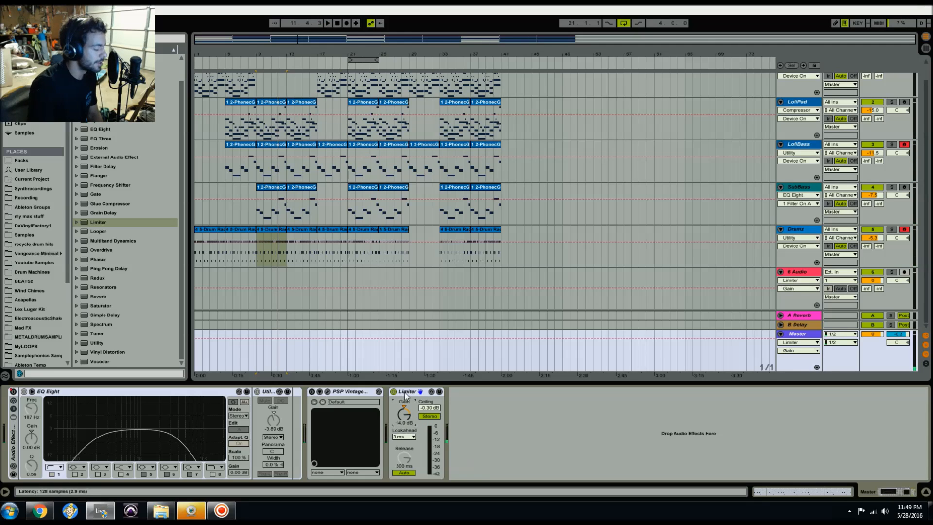
- Delete the Limiter from the Master track, switch PSP VintageWarmer2 back on and return the playback position to the start
{"action": "key", "text": "Delete"}
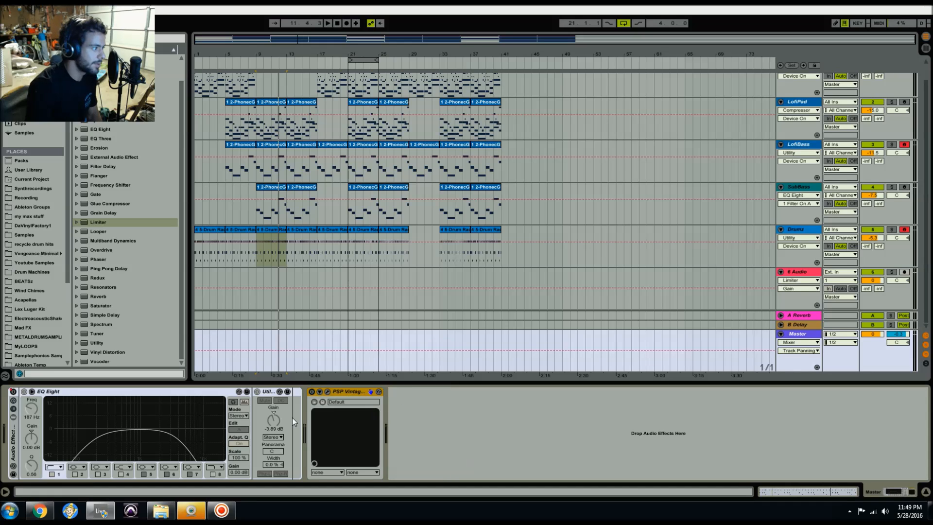
{"action": "left_click", "coordinate": [309, 392]}
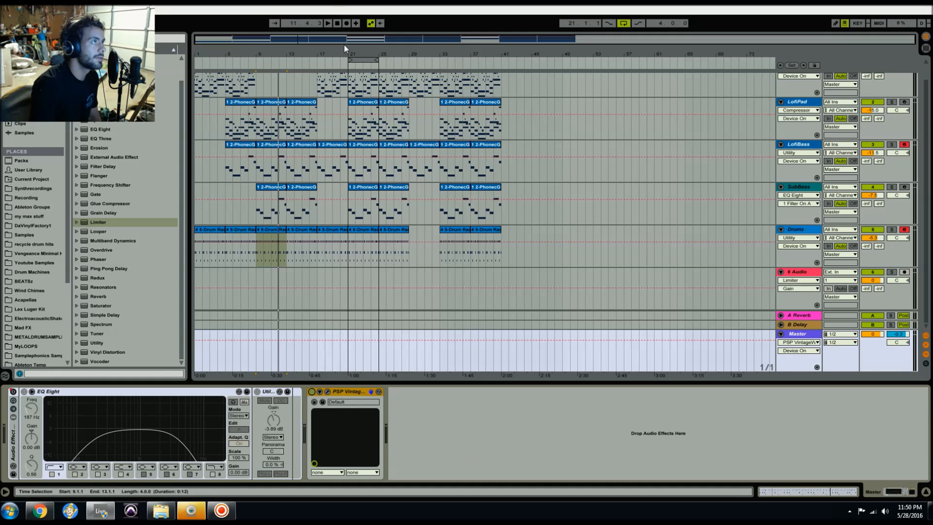
{"action": "left_click", "coordinate": [338, 23]}
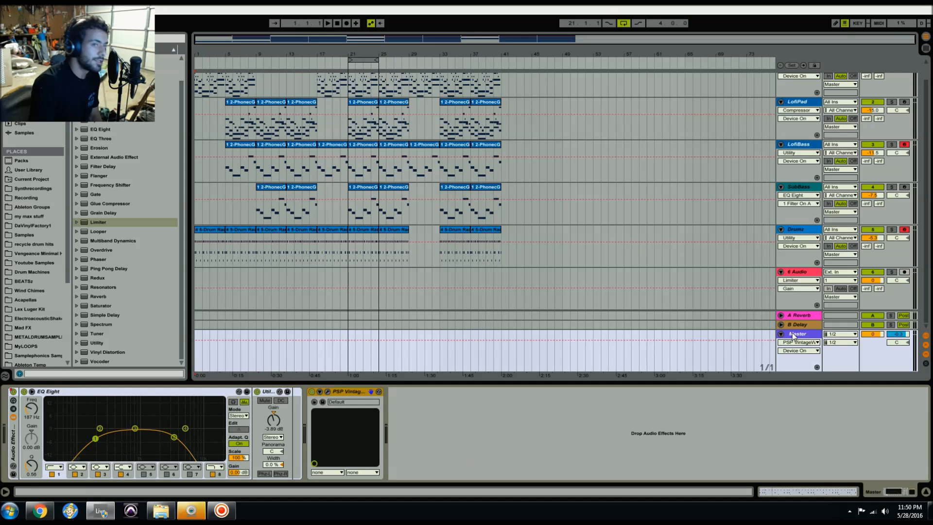
- Find iZotope Ozone 5 among the plug-ins, add it to the end of the Master chain and switch off PSP VintageWarmer2
{"action": "left_click", "coordinate": [925, 49]}
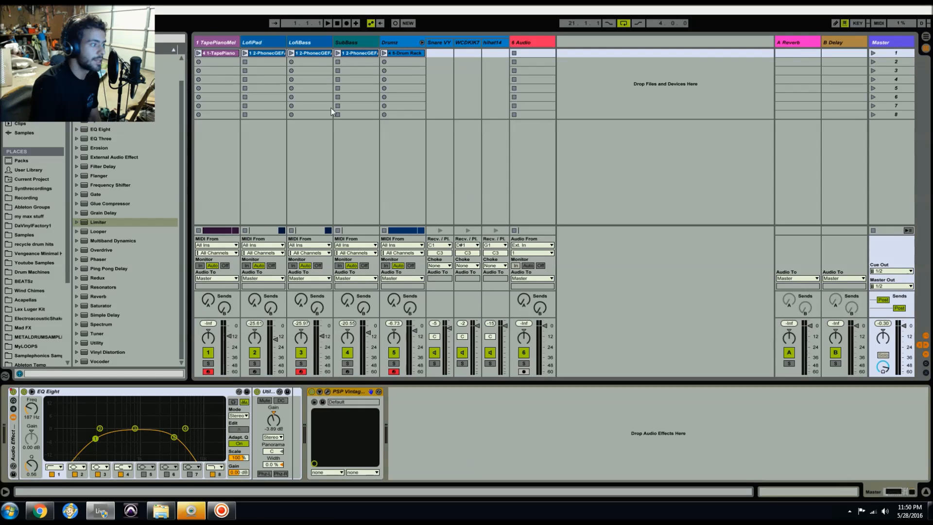
{"action": "left_click", "coordinate": [25, 114]}
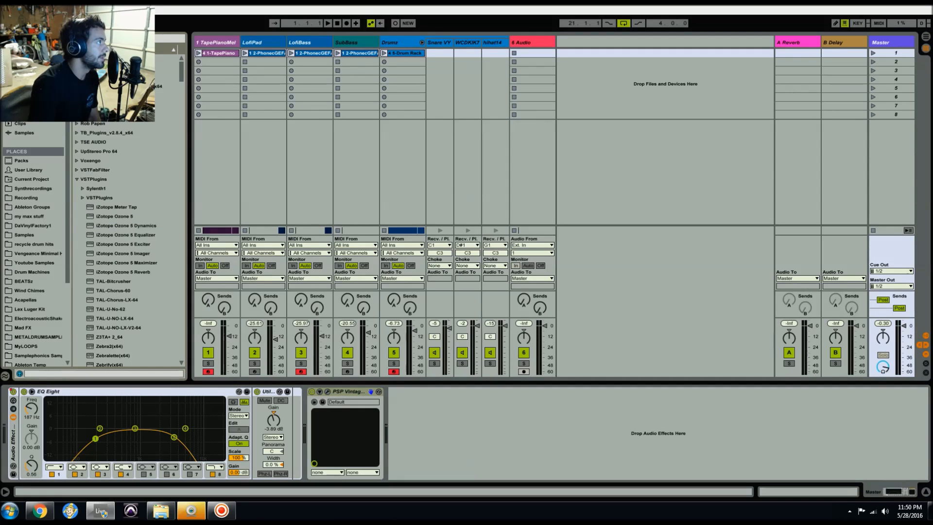
{"action": "key", "text": "ctrl+f"}
{"action": "type", "text": "reverb"}
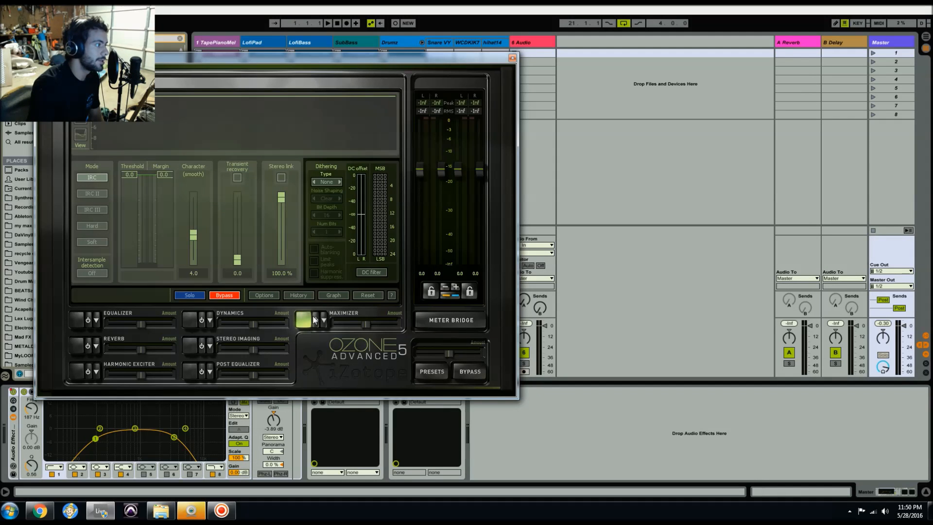
{"action": "left_click_drag", "start_coordinate": [438, 63], "coordinate": [842, 15]}
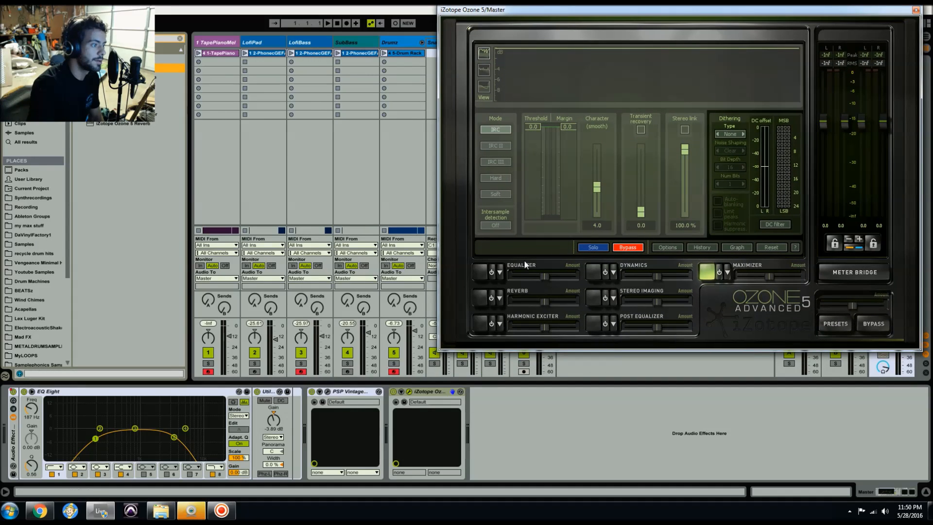
{"action": "left_click", "coordinate": [312, 392]}
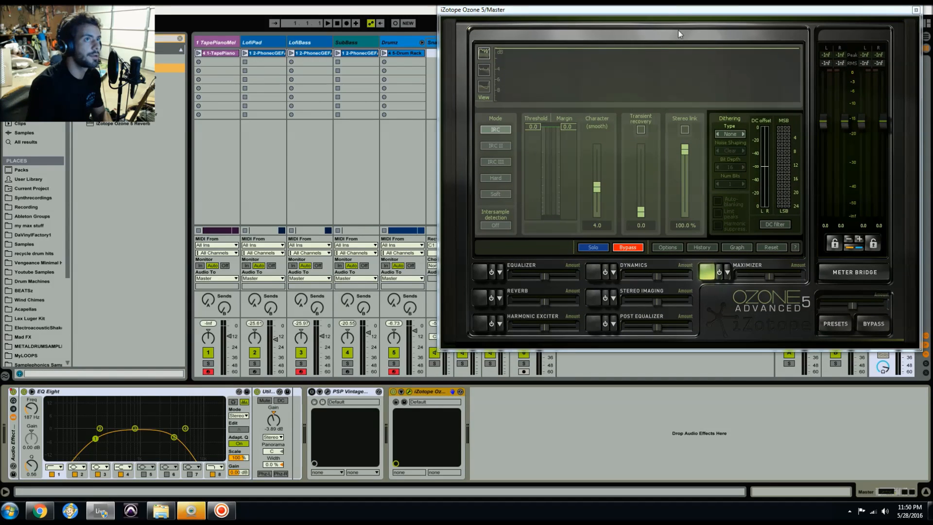
{"action": "left_click_drag", "start_coordinate": [678, 13], "coordinate": [487, 67]}
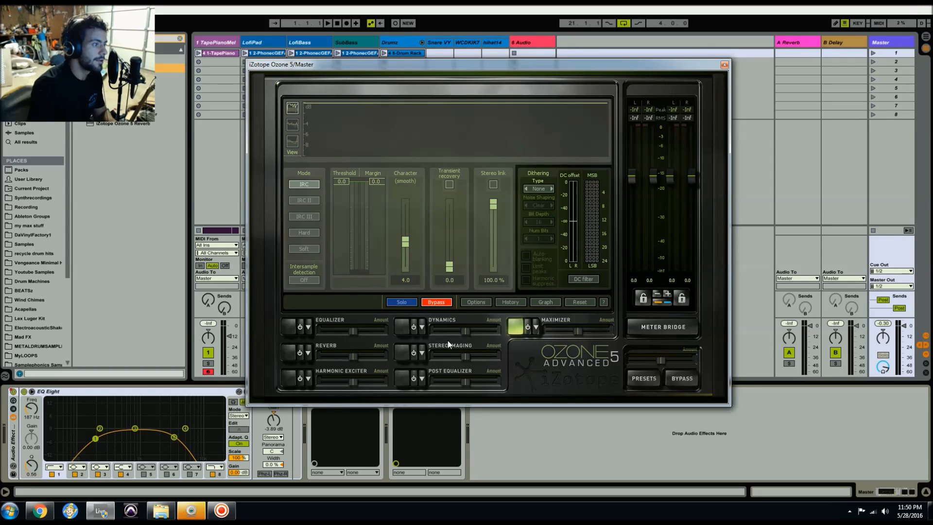
- Enable Ozone's Maximizer during playback from the start, choose IRC III mode and set its threshold to -7.3
{"action": "key", "text": "space"}
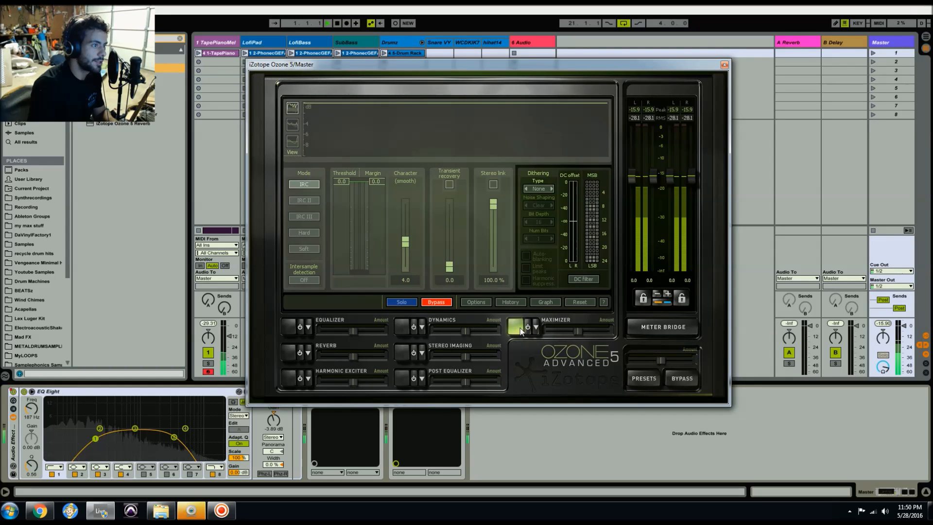
{"action": "left_click", "coordinate": [527, 327]}
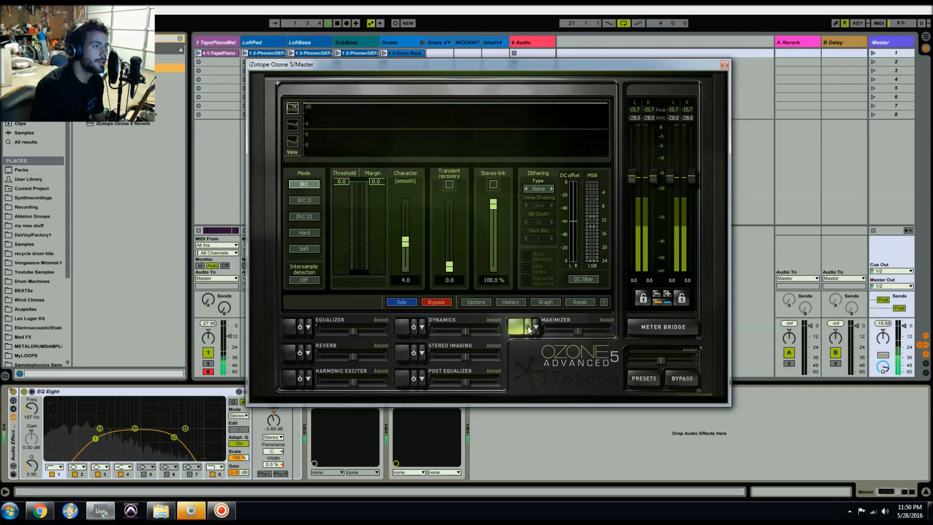
{"action": "left_click", "coordinate": [309, 216]}
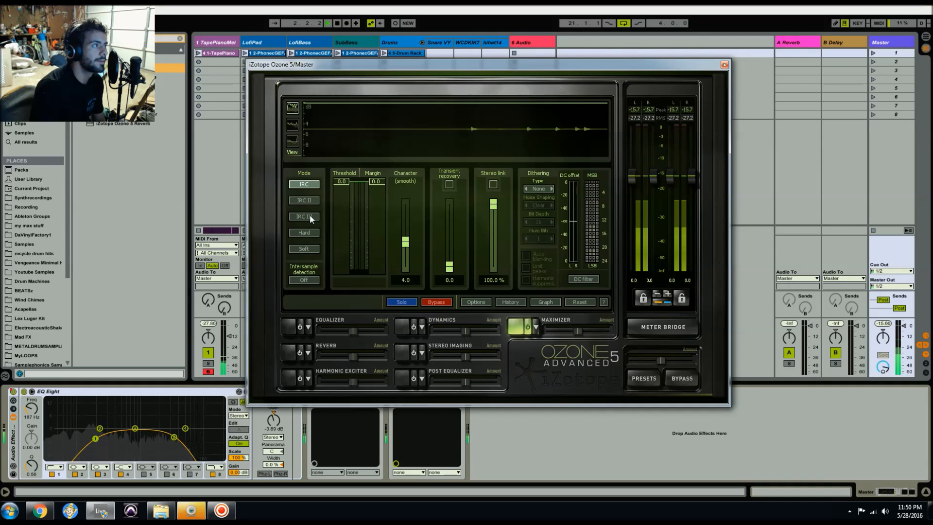
{"action": "left_click_drag", "start_coordinate": [344, 184], "coordinate": [343, 238]}
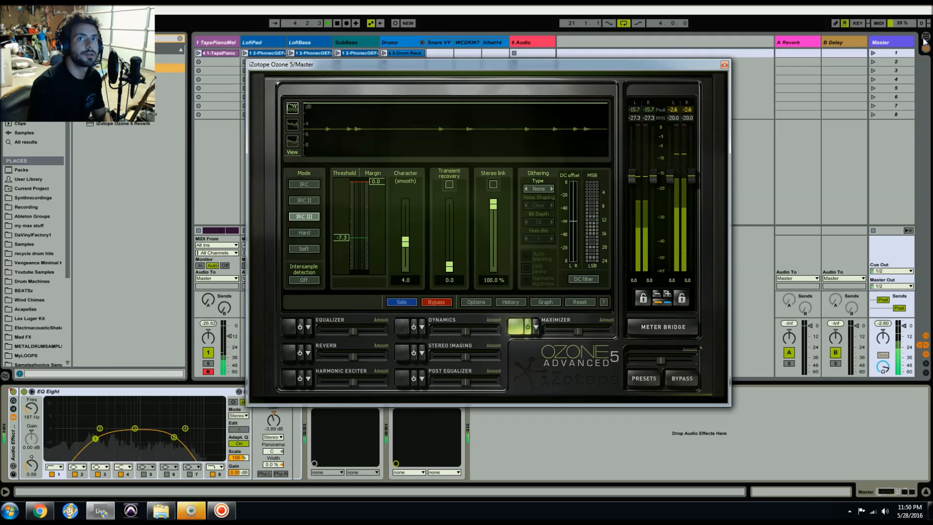
- Play the looped section from bar 21 to 25 and lower the Master Ozone Maximizer's threshold to -10.7
{"action": "key", "text": "Tab"}
{"action": "left_click_drag", "start_coordinate": [325, 64], "coordinate": [477, 51]}
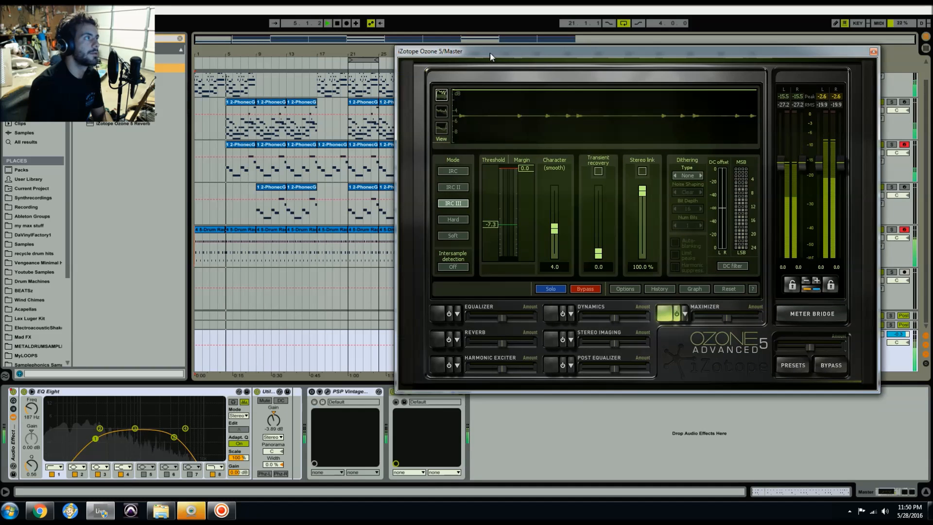
{"action": "left_click", "coordinate": [298, 183]}
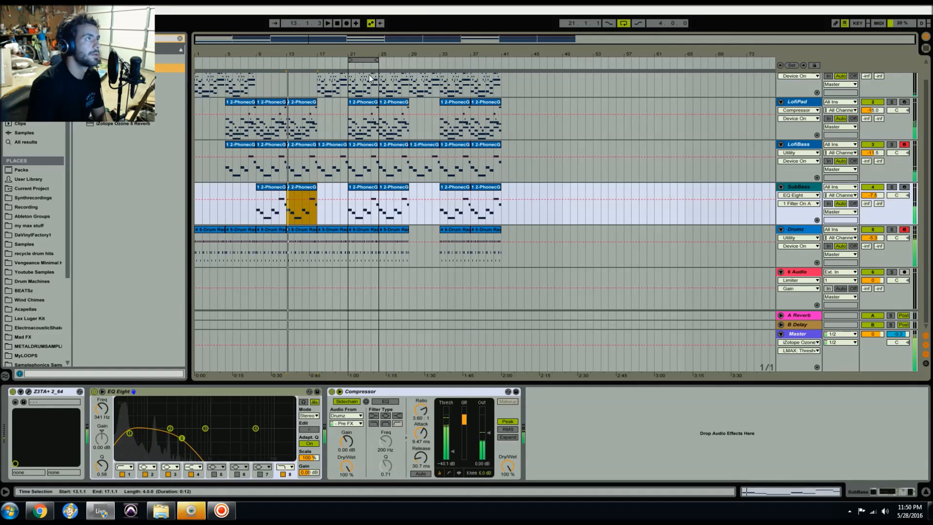
{"action": "left_click", "coordinate": [363, 59]}
{"action": "key", "text": "space"}
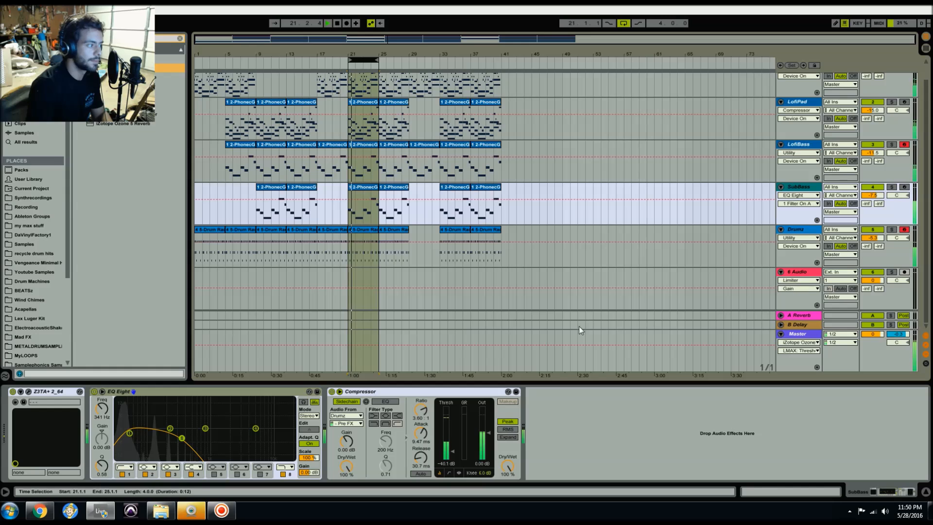
{"action": "left_click", "coordinate": [729, 364]}
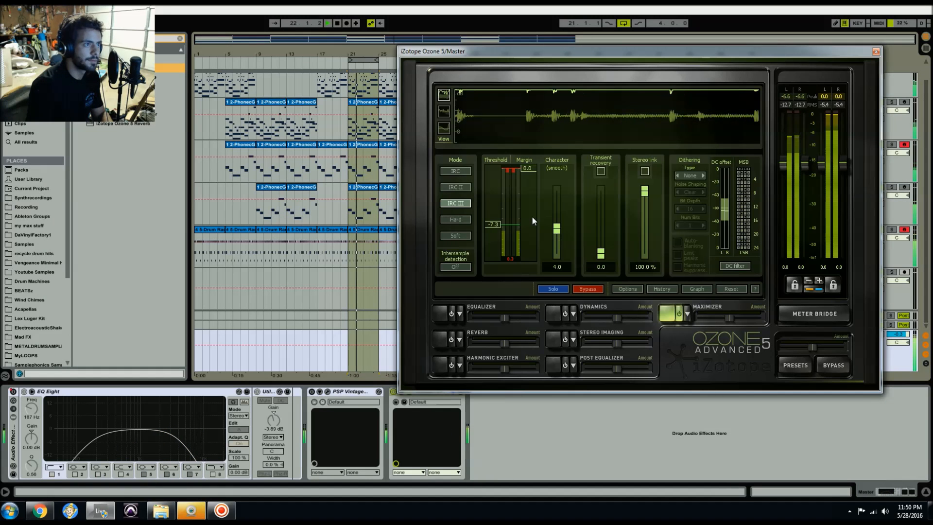
{"action": "left_click_drag", "start_coordinate": [495, 224], "coordinate": [497, 235]}
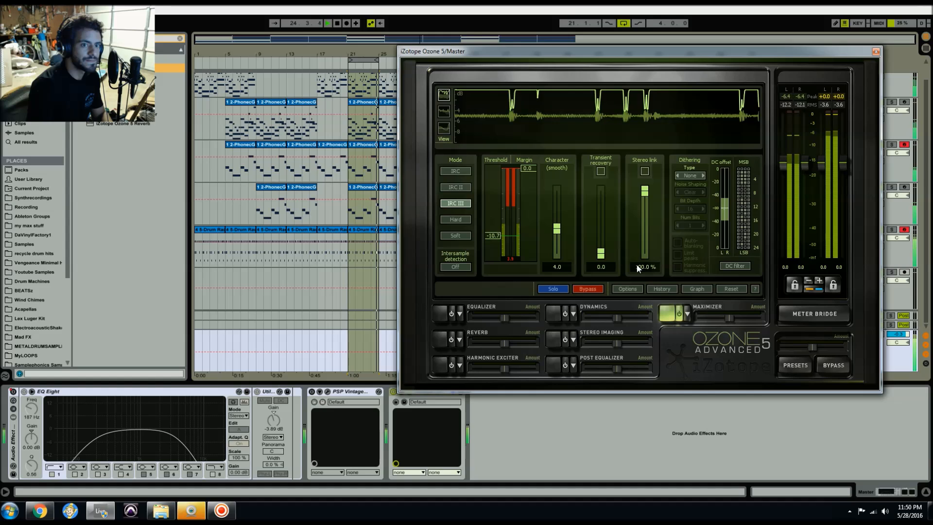
{"action": "key", "text": "space"}
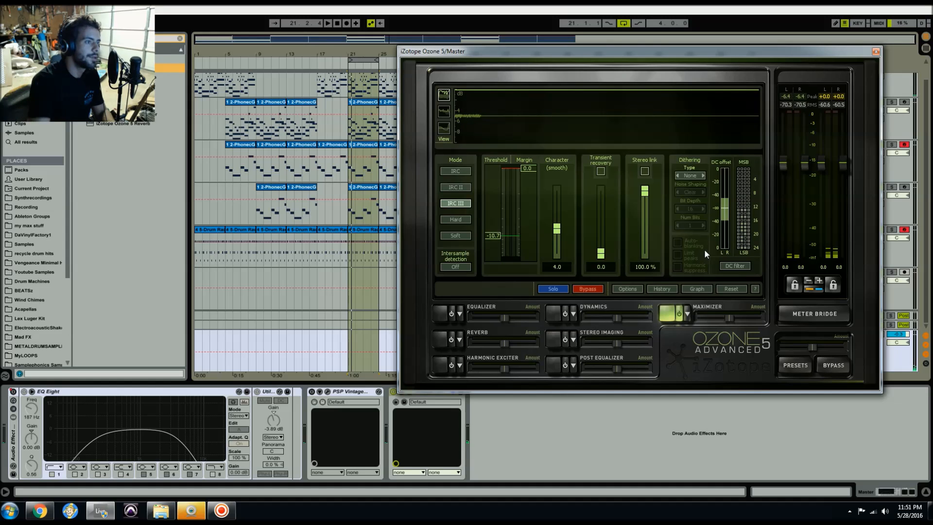
- Set Ozone's Harmonic Exciter to Tape mode and, while playing, set the band above 10 kHz to amount 8.4 and mix 88.3%
{"action": "left_click", "coordinate": [443, 364]}
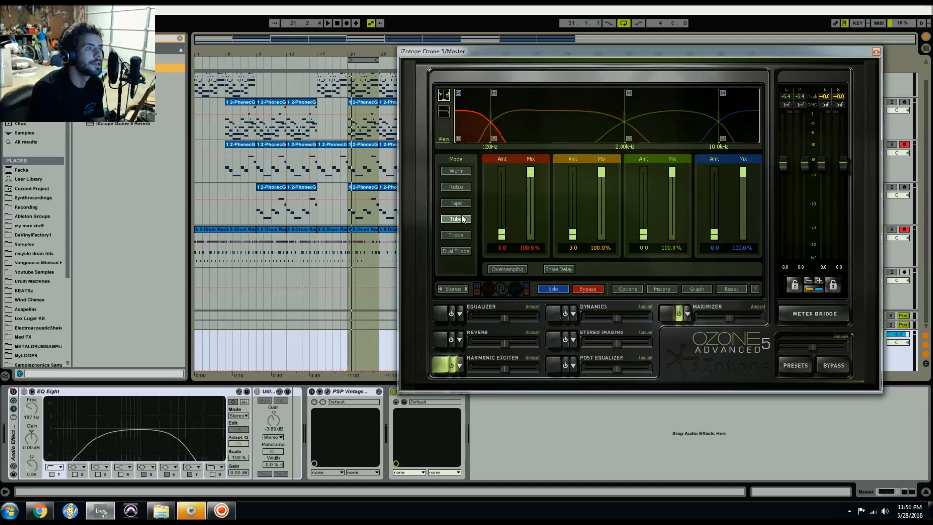
{"action": "left_click", "coordinate": [462, 203]}
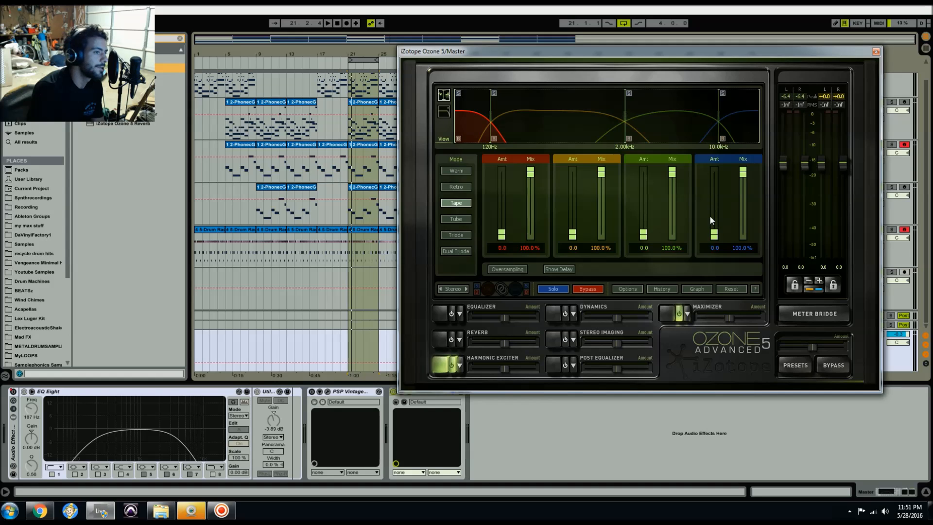
{"action": "left_click_drag", "start_coordinate": [714, 235], "coordinate": [719, 178]}
{"action": "key", "text": "space"}
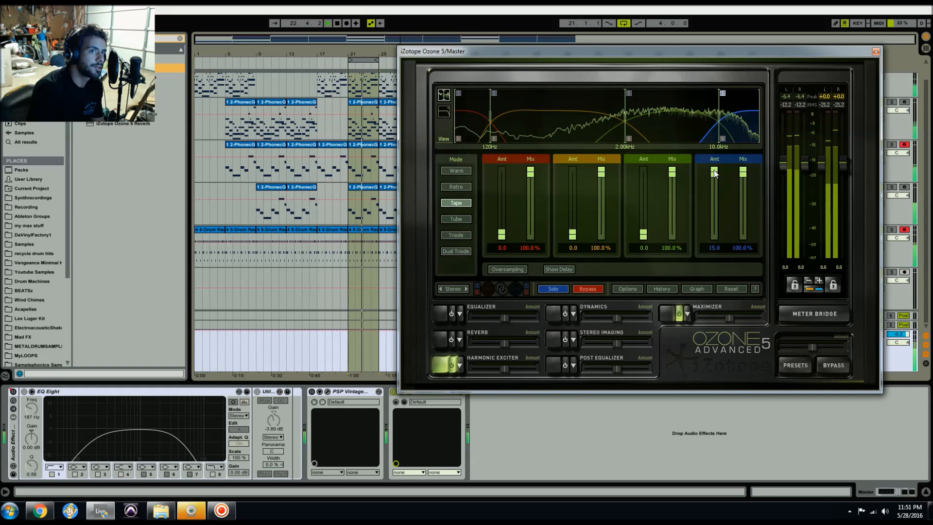
{"action": "left_click_drag", "start_coordinate": [714, 174], "coordinate": [718, 218]}
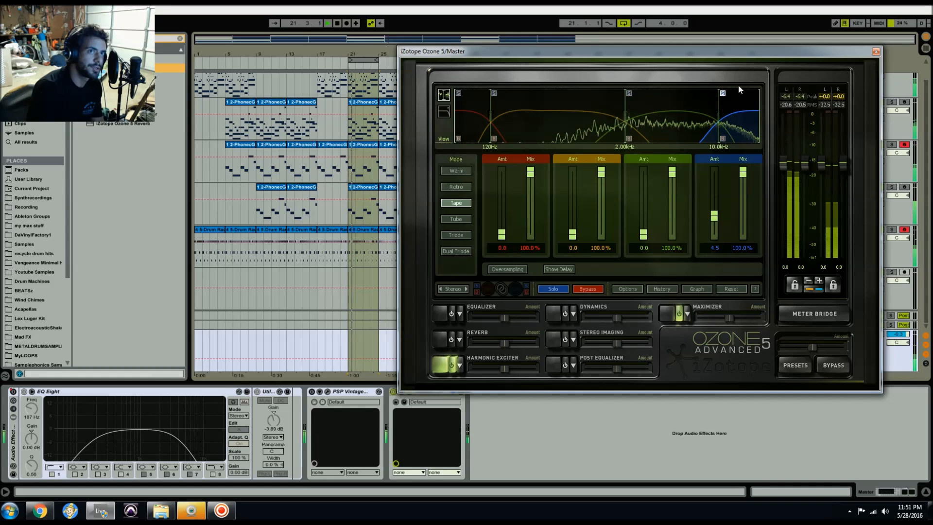
{"action": "left_click_drag", "start_coordinate": [720, 216], "coordinate": [743, 183]}
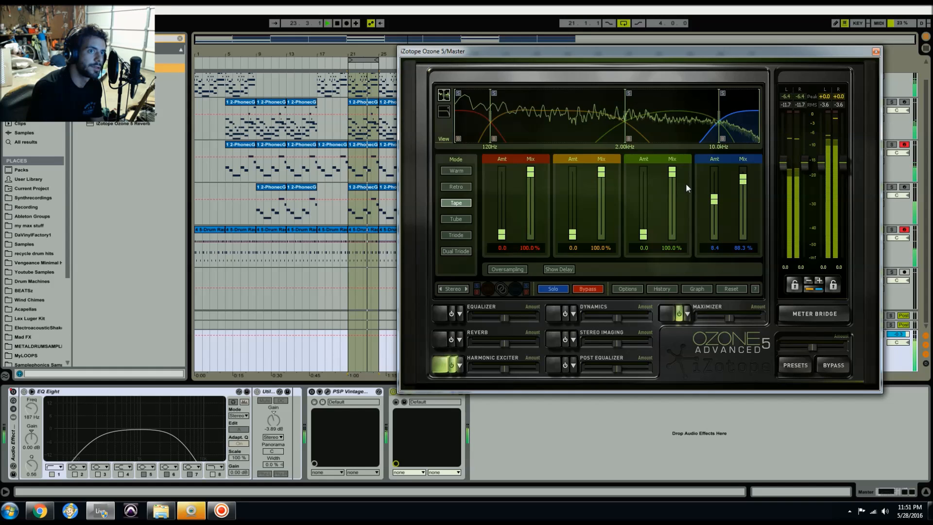
- Raise the exciter amount of the 2 to 10 kHz band to 5.7 and compare the mix with the exciter bypassed
{"action": "left_click_drag", "start_coordinate": [644, 234], "coordinate": [650, 209]}
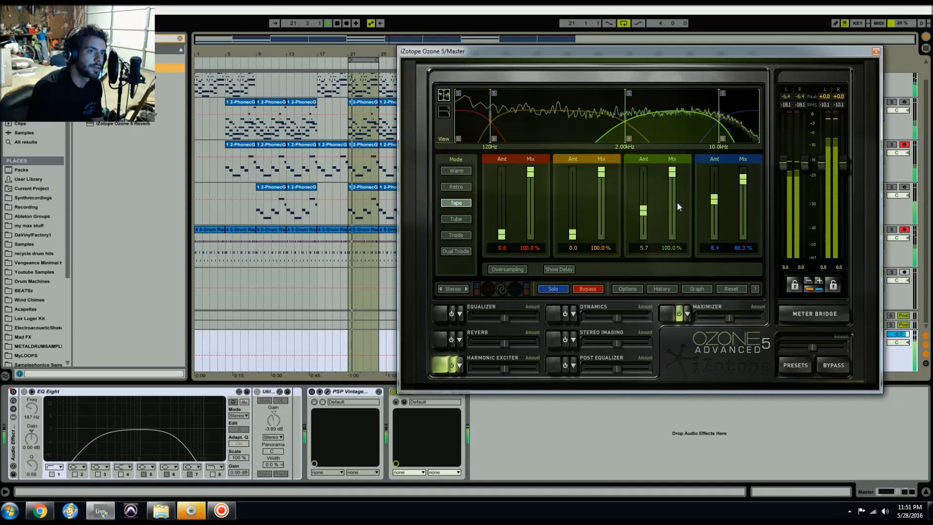
{"action": "left_click", "coordinate": [582, 289]}
{"action": "left_click", "coordinate": [583, 288]}
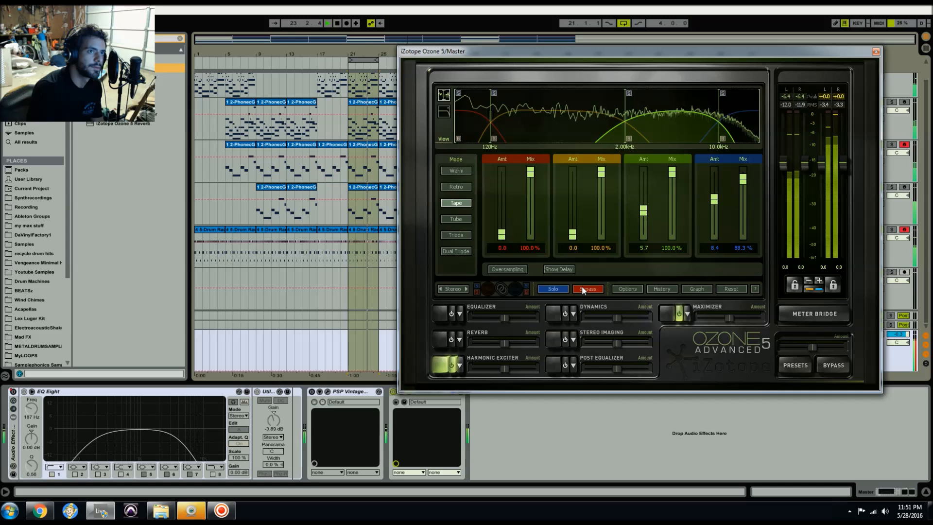
- Set the 2 to 10 kHz band to amount 3.6 and mix 64.8%, the highest band to amount 5.6, and compare with the exciter bypassed
{"action": "left_click_drag", "start_coordinate": [645, 215], "coordinate": [645, 222]}
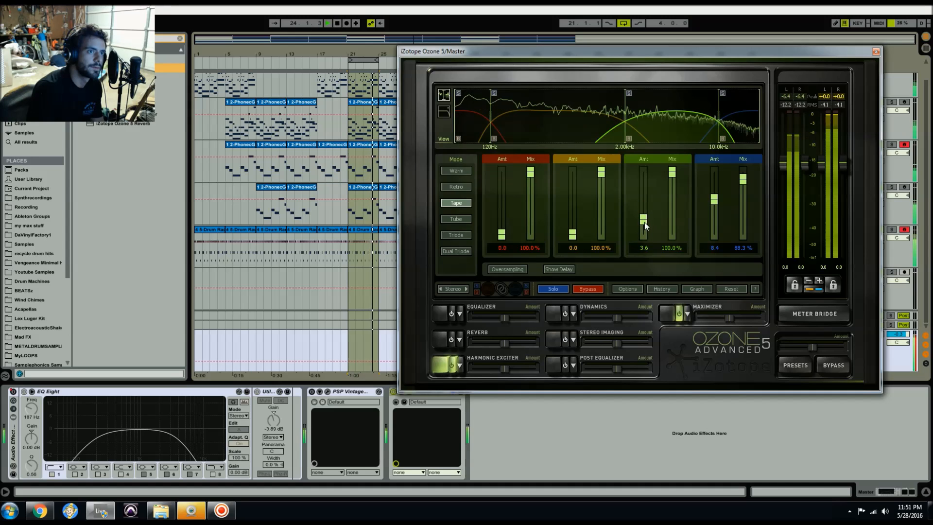
{"action": "left_click_drag", "start_coordinate": [714, 199], "coordinate": [713, 215]}
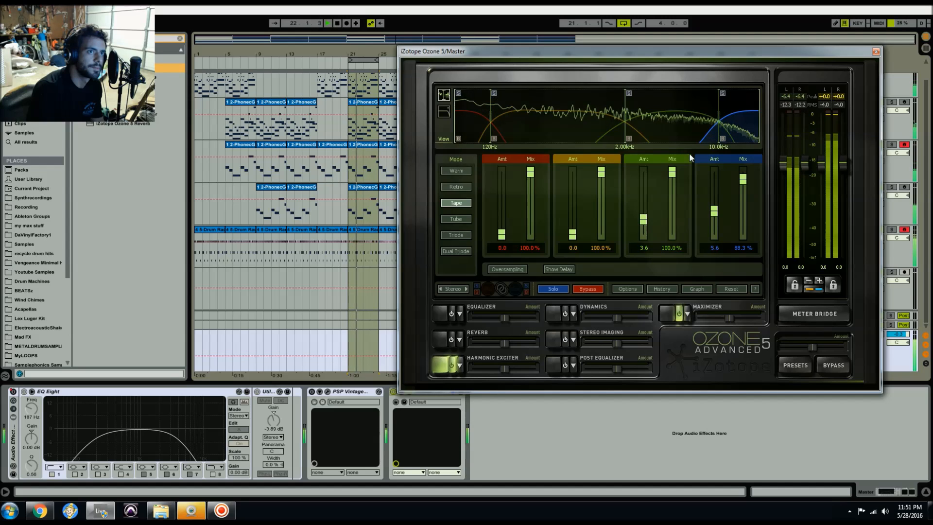
{"action": "left_click_drag", "start_coordinate": [672, 172], "coordinate": [672, 194]}
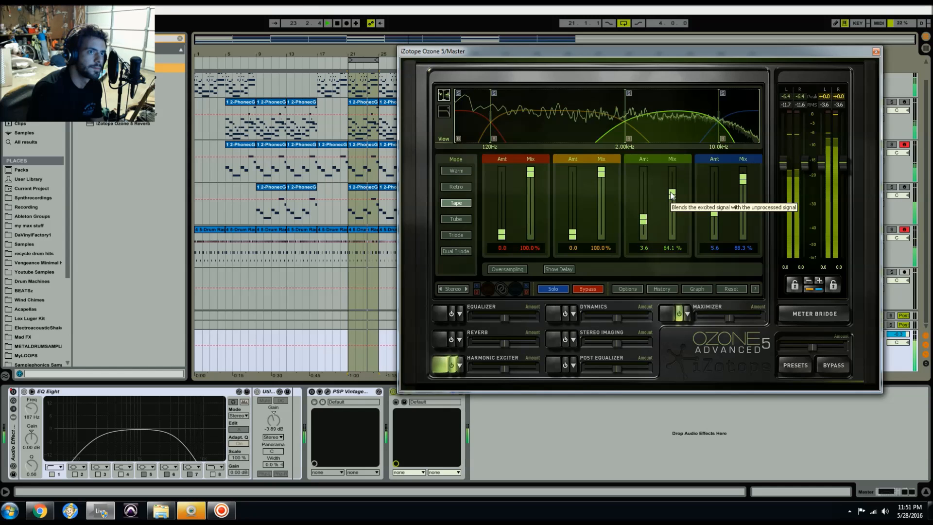
{"action": "left_click", "coordinate": [592, 291]}
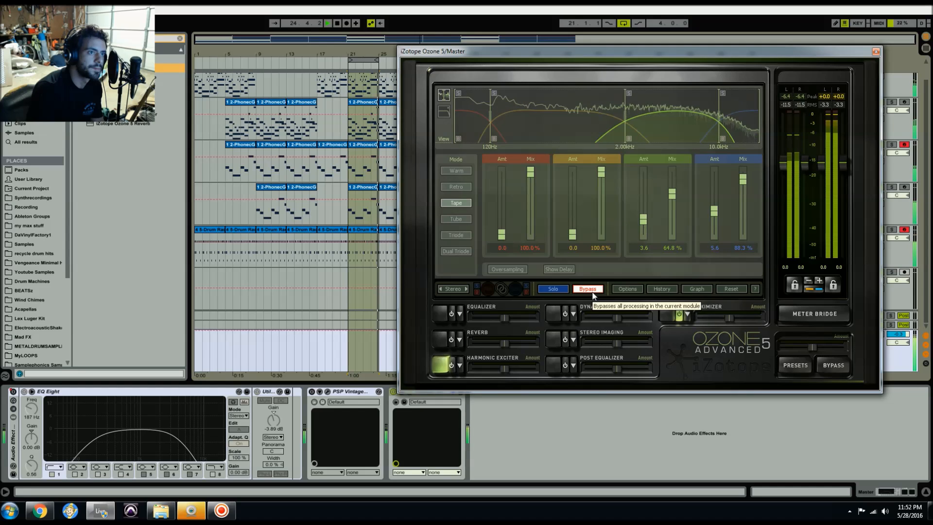
{"action": "left_click", "coordinate": [592, 290]}
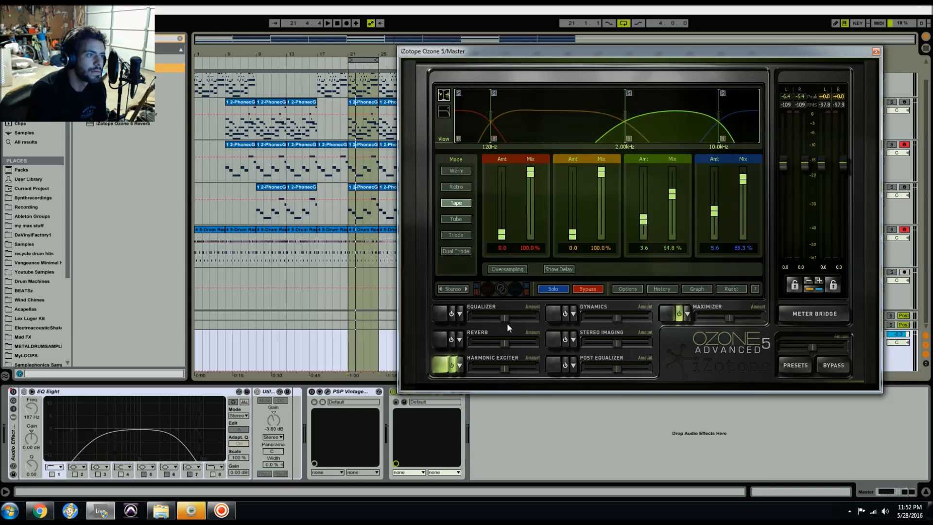
- View Ozone's Reverb, Stereo Imaging and Post Equalizer modules, close the plug-in window and switch off the arrangement loop
{"action": "left_click", "coordinate": [440, 339]}
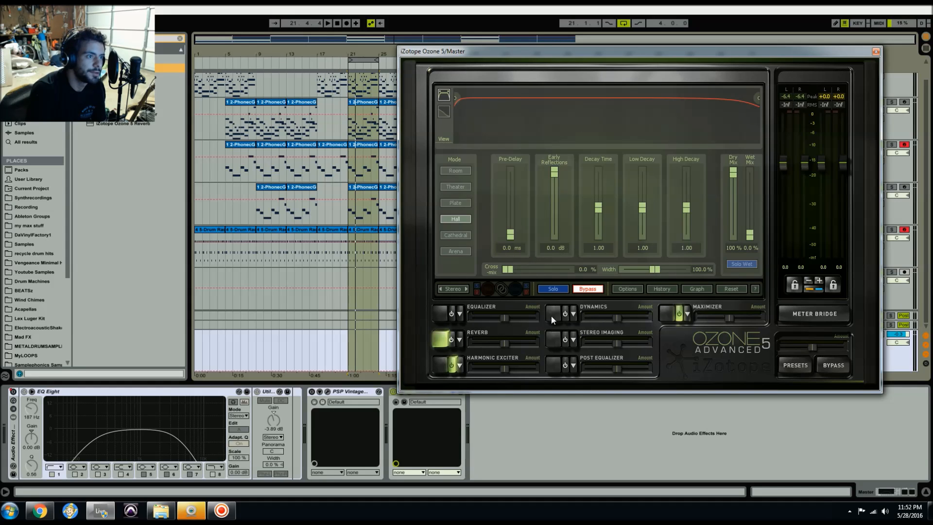
{"action": "left_click", "coordinate": [552, 340]}
{"action": "left_click", "coordinate": [553, 364]}
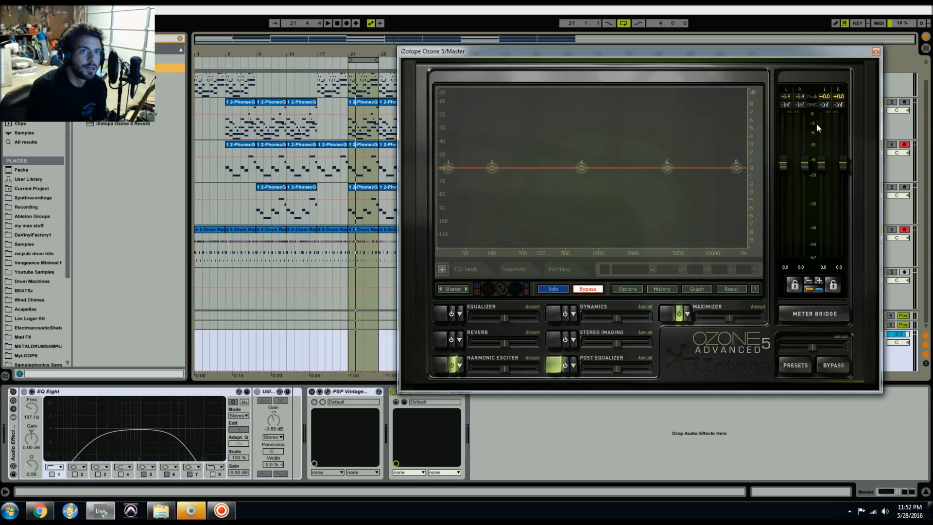
{"action": "left_click", "coordinate": [876, 51]}
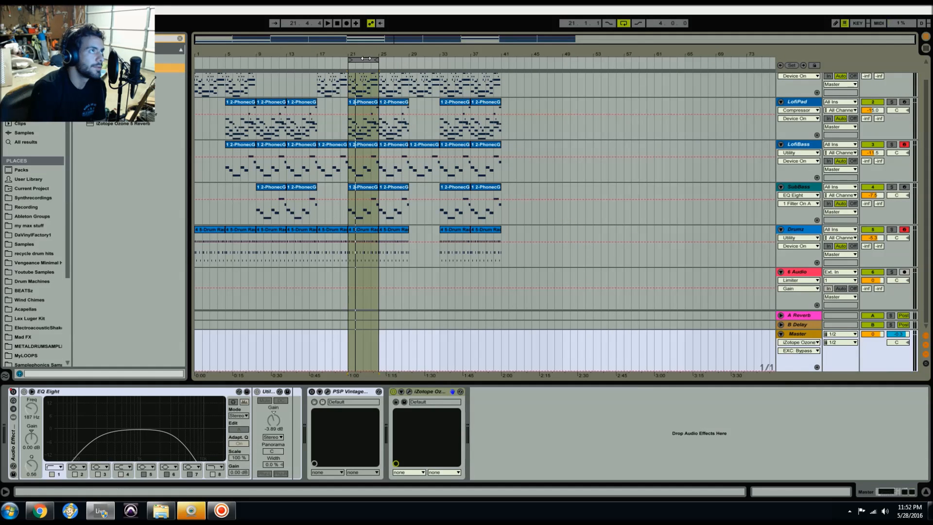
{"action": "left_click", "coordinate": [625, 24]}
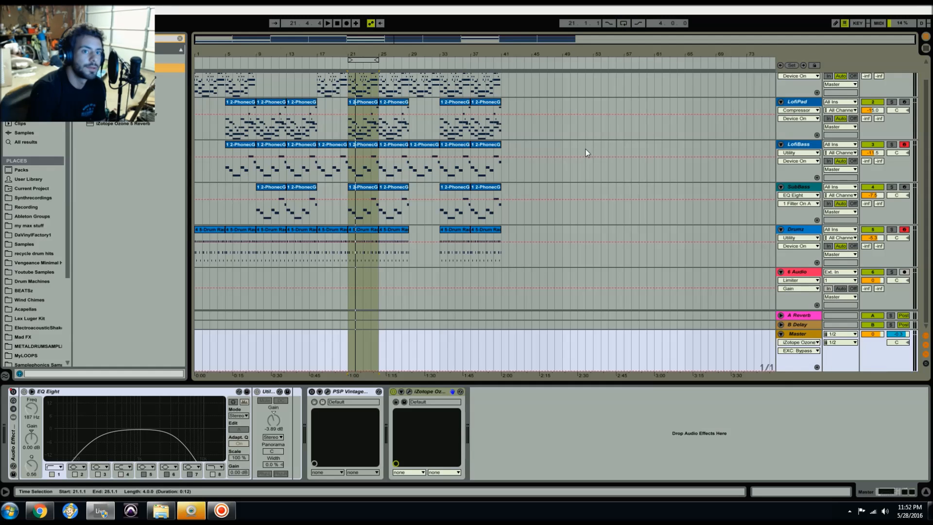
- Compare the playing mix with the Master's PSP Vintage and iZotope Ozone devices switched on and off, leaving only Ozone active
{"action": "left_click", "coordinate": [394, 392]}
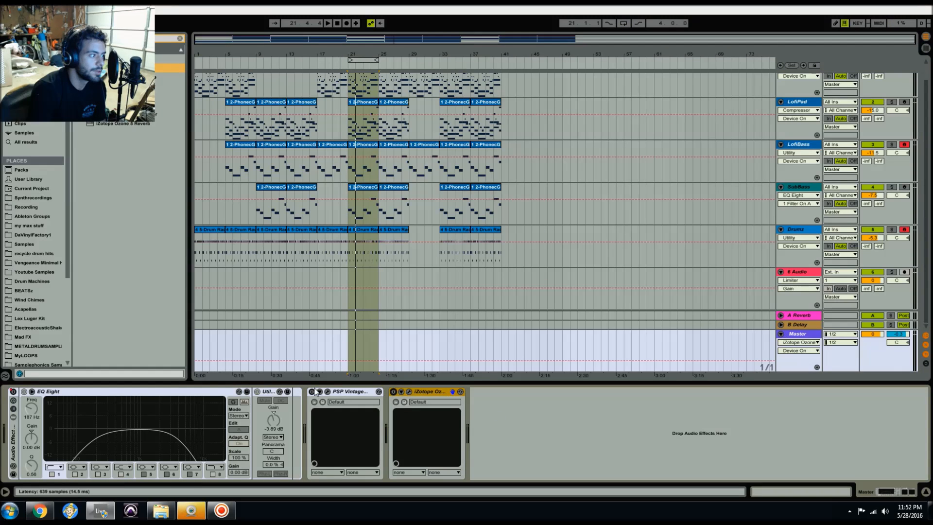
{"action": "left_click", "coordinate": [312, 392]}
{"action": "key", "text": "space"}
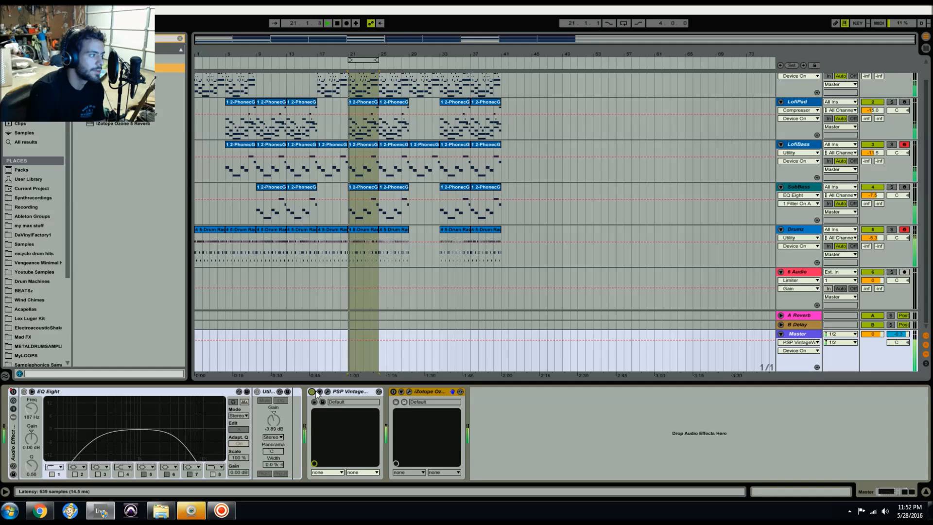
{"action": "left_click", "coordinate": [393, 392]}
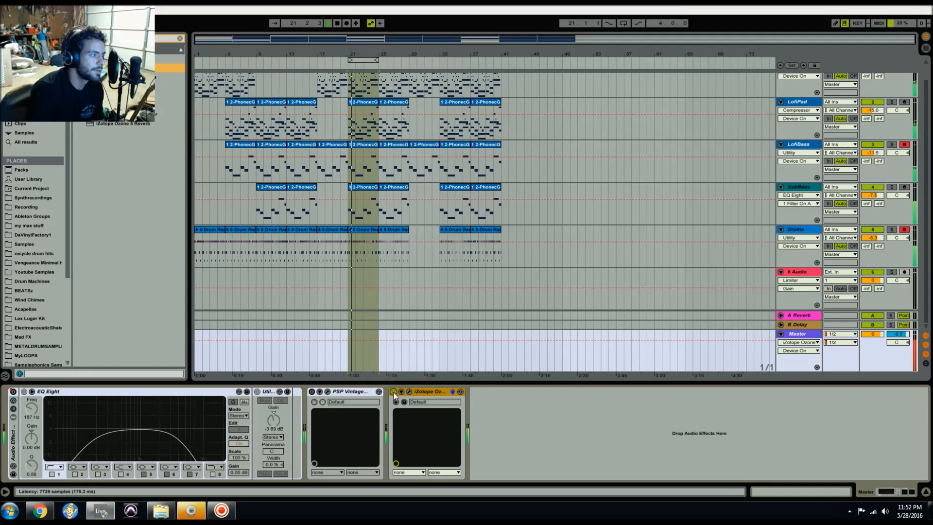
{"action": "left_click", "coordinate": [393, 392]}
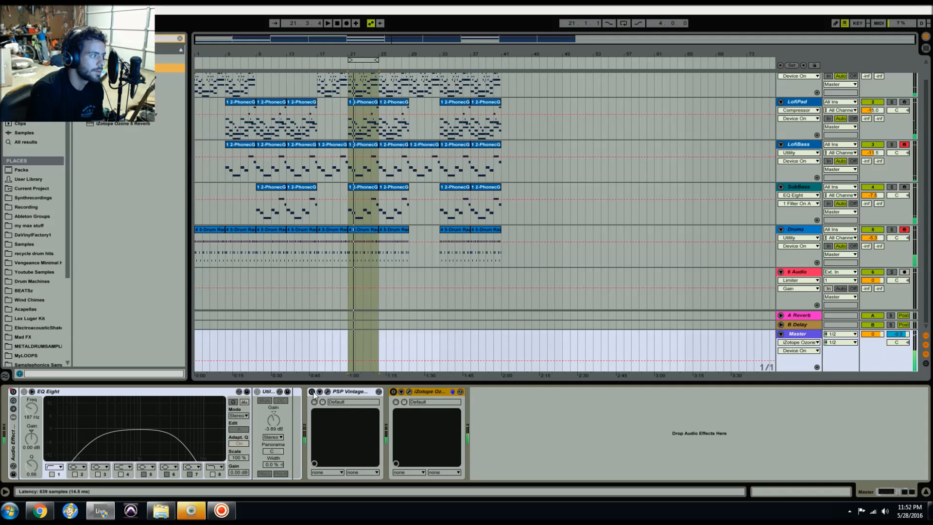
{"action": "left_click", "coordinate": [312, 392]}
{"action": "left_click", "coordinate": [313, 392]}
{"action": "left_click", "coordinate": [393, 392]}
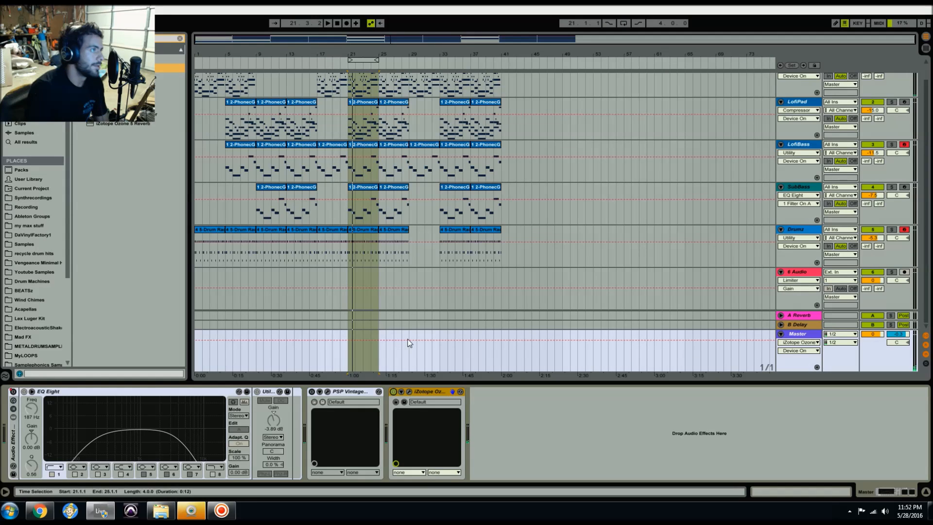
- Stop playback, return to the song start and view the Master track in the Session View mixer
{"action": "scroll", "coordinate": [410, 196], "scroll_direction": "up", "scroll_amount": 1}
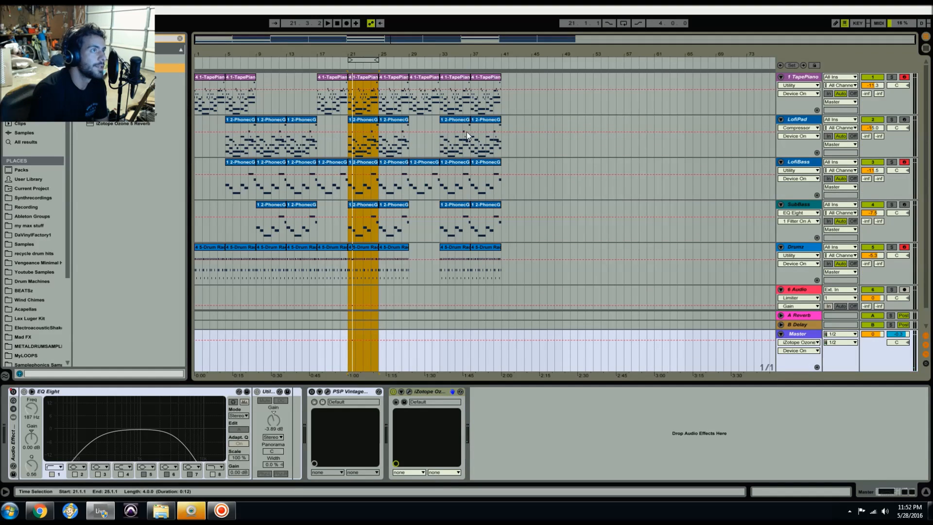
{"action": "left_click", "coordinate": [338, 25]}
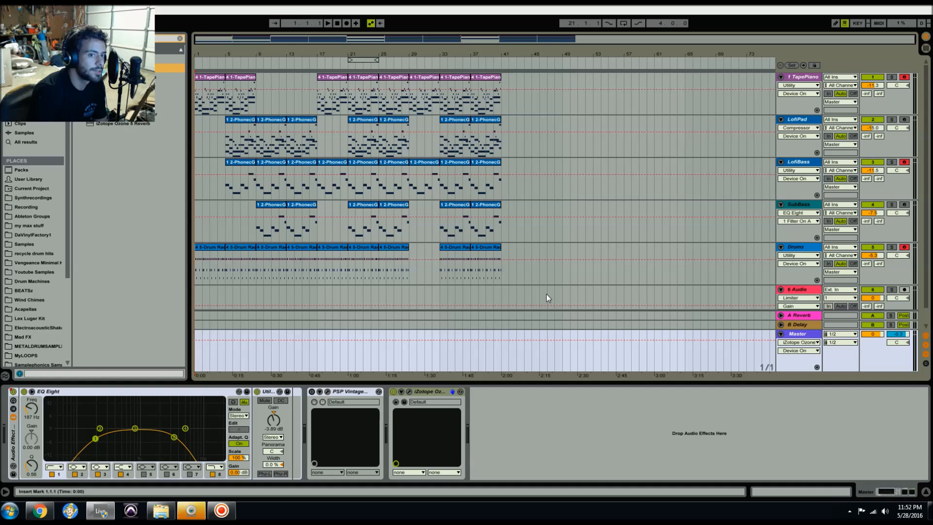
{"action": "left_click", "coordinate": [805, 336]}
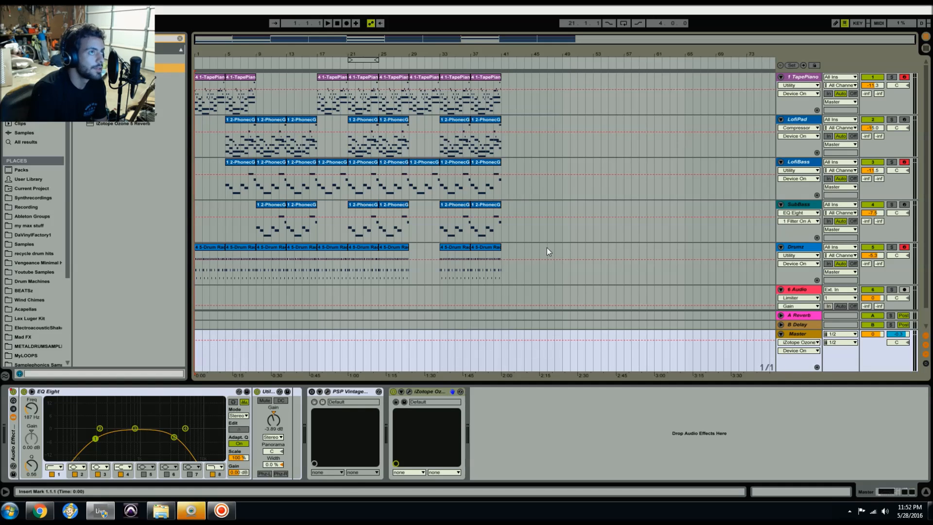
{"action": "left_click", "coordinate": [926, 48]}
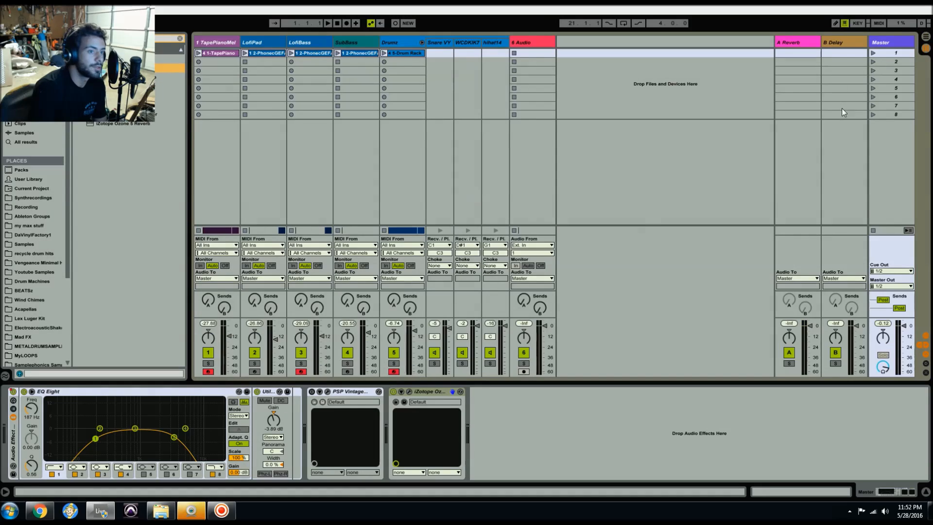
{"action": "left_click", "coordinate": [395, 371]}
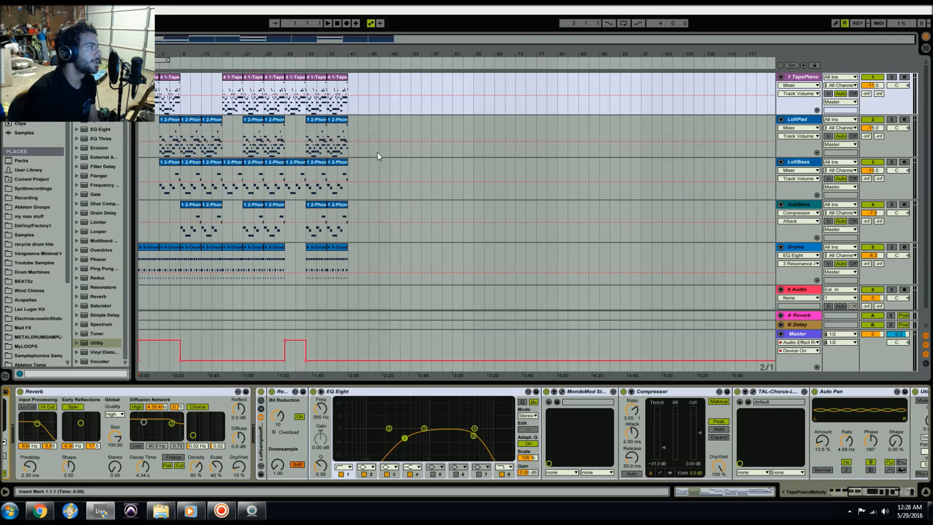
- While the arrangement plays, view the TapePiano track's MondoMod and TAL-Chorus-LX plug-in windows, closing each one after viewing
{"action": "left_click", "coordinate": [328, 23]}
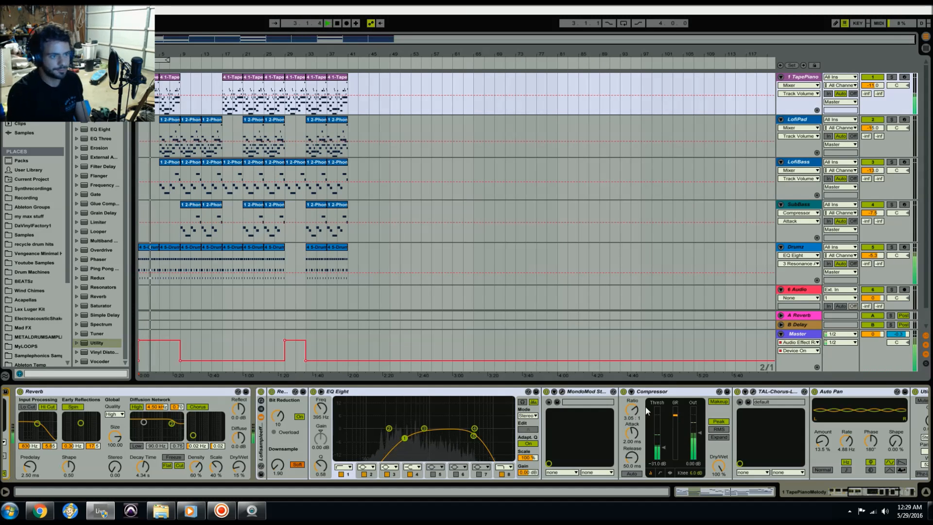
{"action": "left_click", "coordinate": [563, 392]}
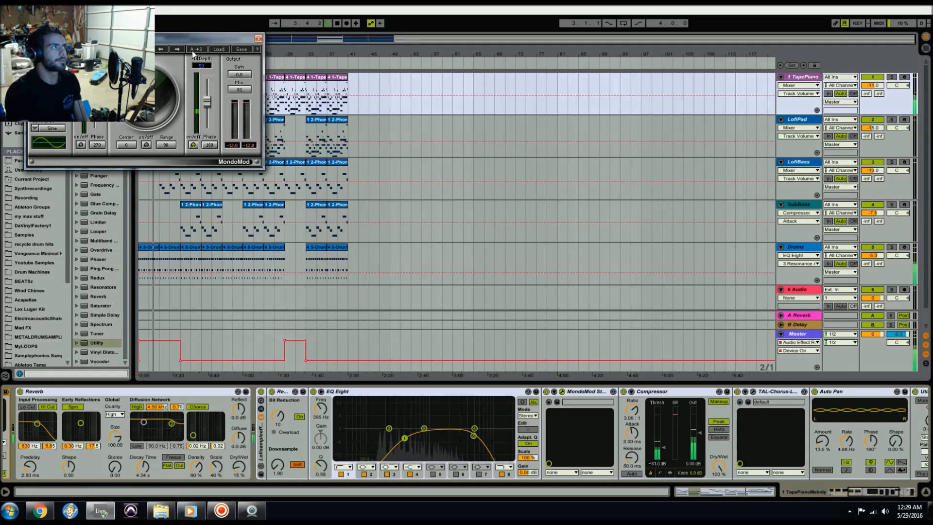
{"action": "left_click_drag", "start_coordinate": [190, 41], "coordinate": [503, 160]}
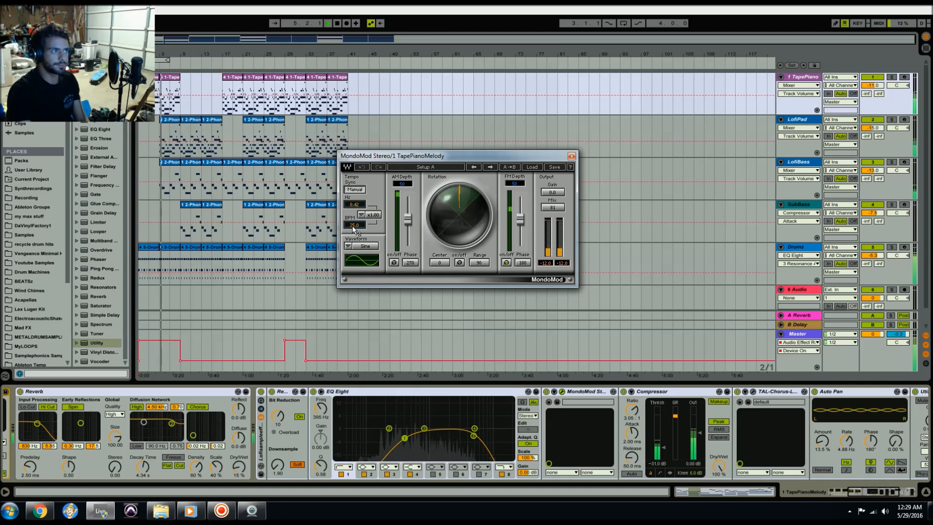
{"action": "left_click", "coordinate": [571, 156]}
{"action": "left_click", "coordinate": [752, 391]}
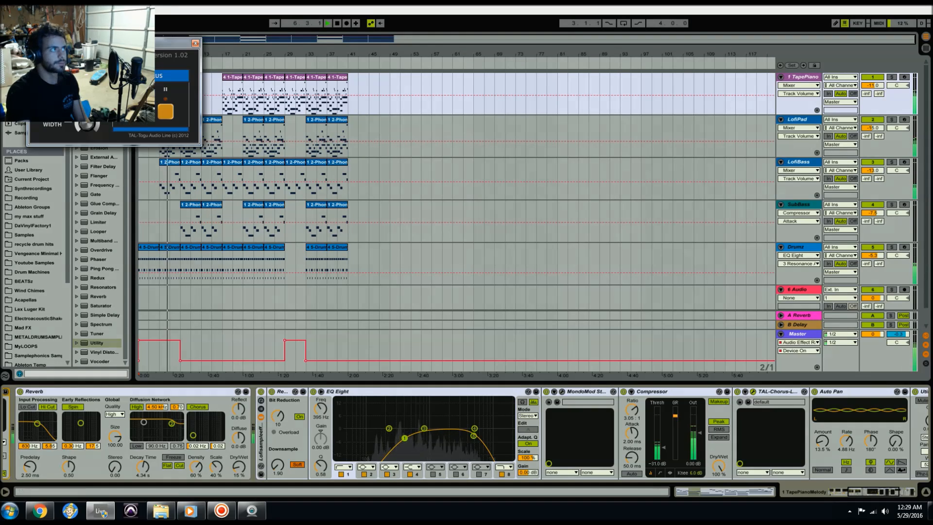
{"action": "left_click_drag", "start_coordinate": [72, 40], "coordinate": [466, 211]}
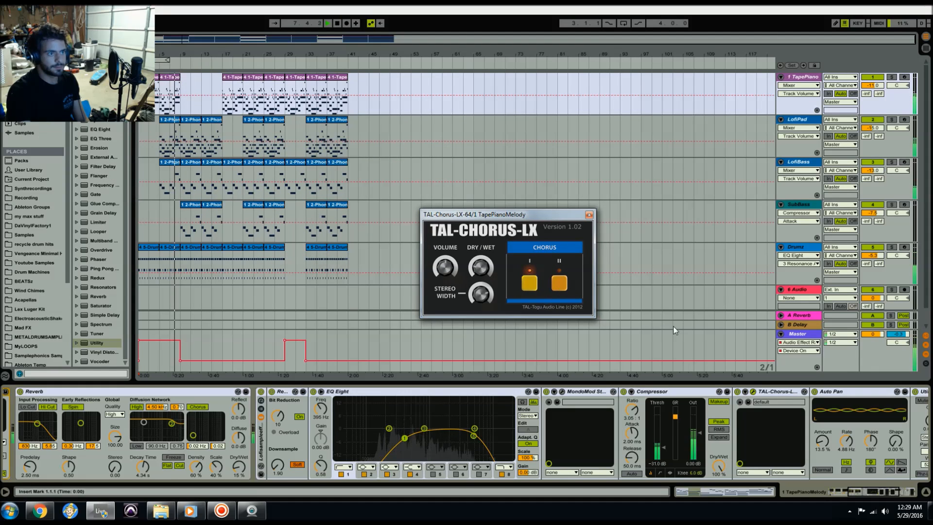
{"action": "left_click", "coordinate": [589, 215]}
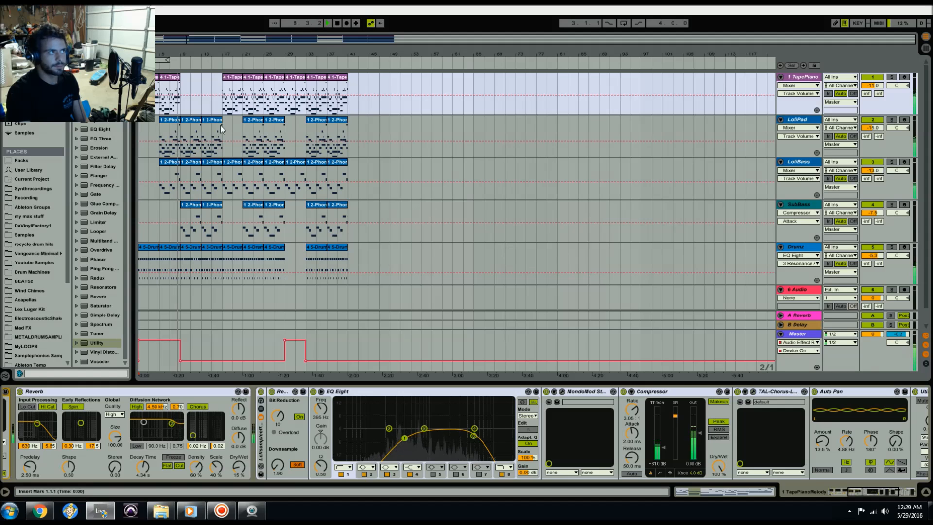
- Examine the MIDI notes of the LofiPad clip at bar 9 and the LofiBass clip at bar 13, enlarging the bass note display
{"action": "left_click", "coordinate": [192, 121]}
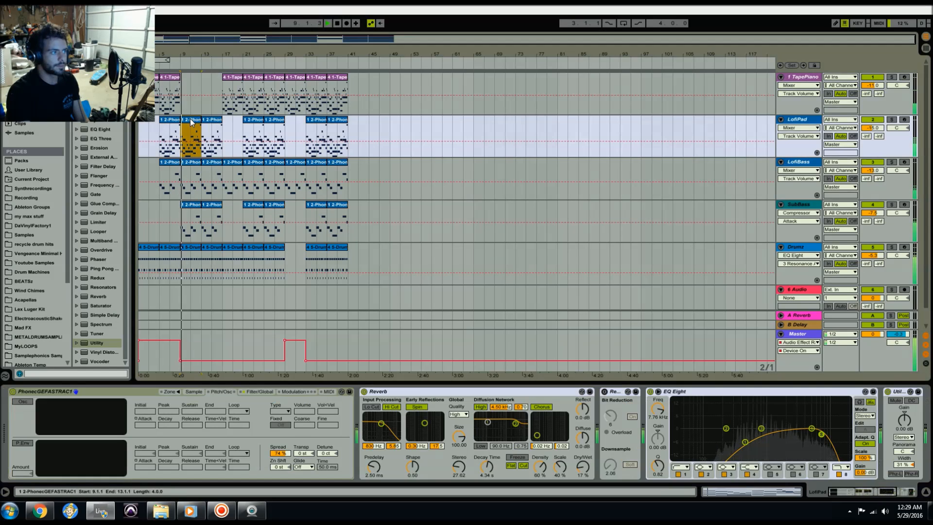
{"action": "double_click", "coordinate": [192, 121]}
{"action": "scroll", "coordinate": [350, 401], "scroll_direction": "down", "scroll_amount": 5}
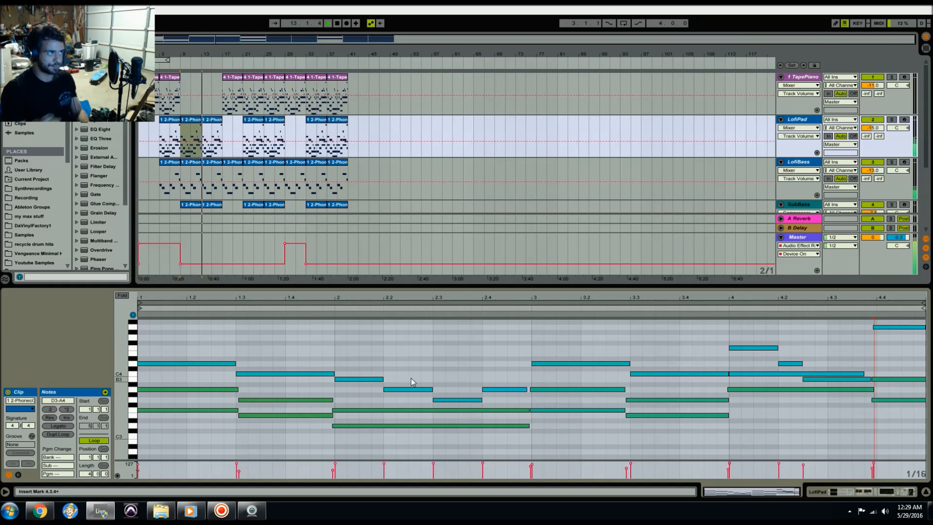
{"action": "left_click", "coordinate": [215, 168]}
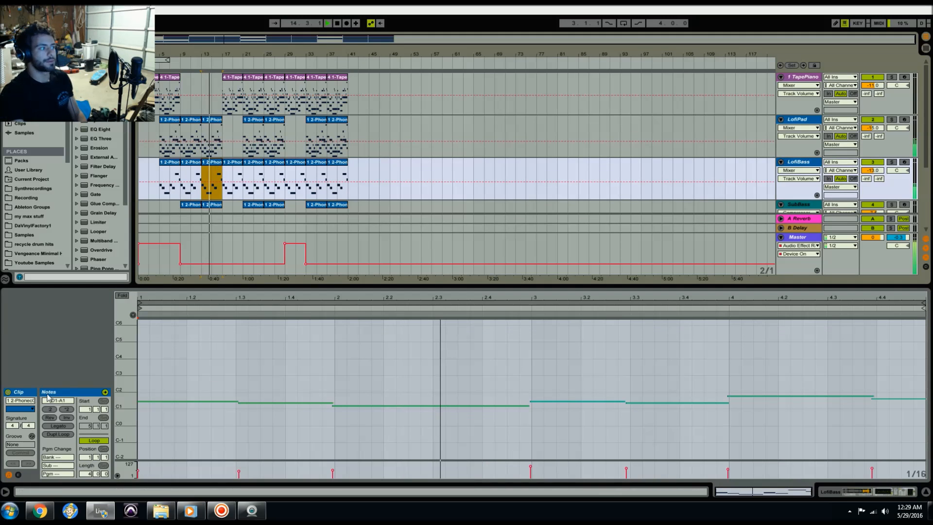
{"action": "left_click_drag", "start_coordinate": [121, 396], "coordinate": [112, 418]}
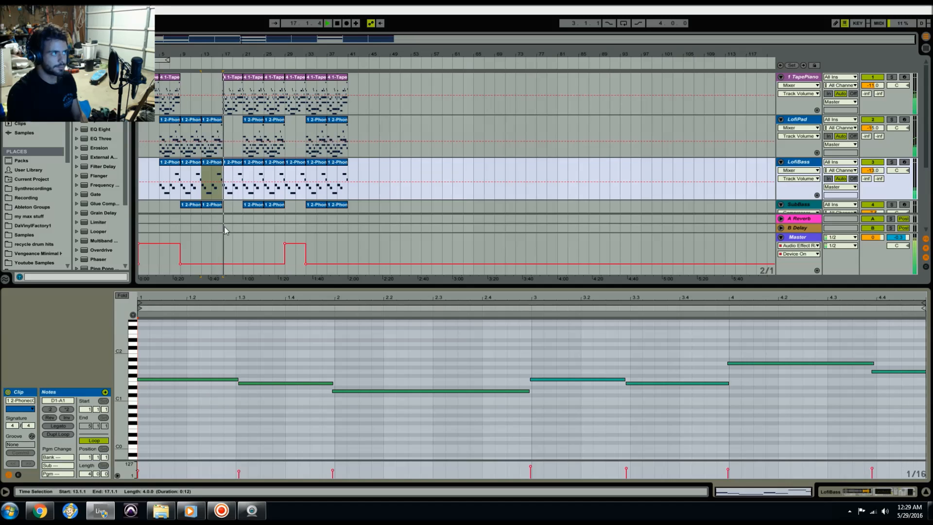
- Follow playback through the remaining sections, examining the TapePiano clips at bars 17, 25, 29 and 33 and selecting the LofiPad clip at bar 25
{"action": "left_click", "coordinate": [234, 77]}
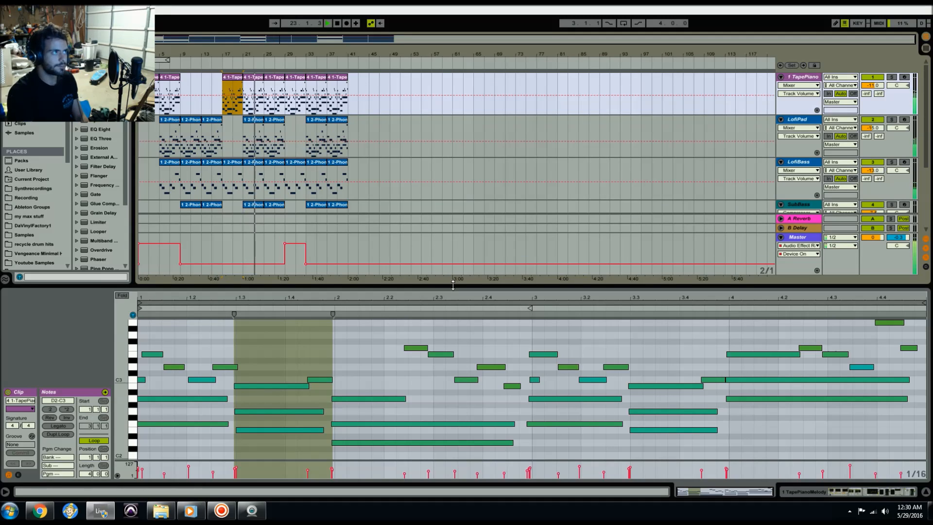
{"action": "key", "text": "ctrl+alt+l"}
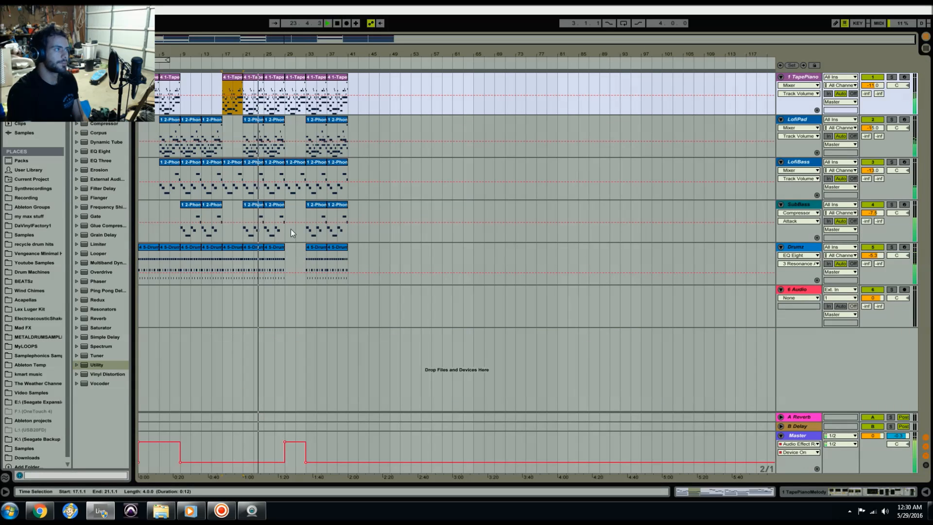
{"action": "left_click", "coordinate": [275, 123]}
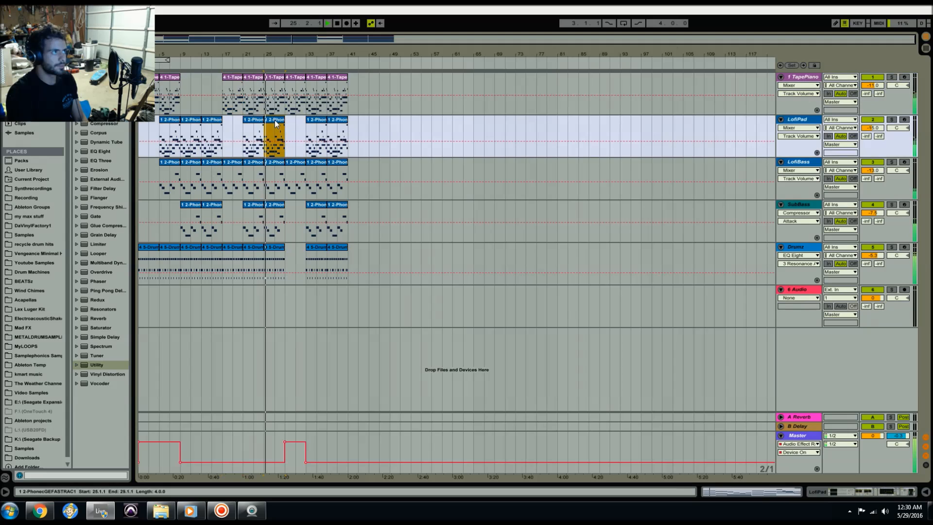
{"action": "double_click", "coordinate": [274, 78]}
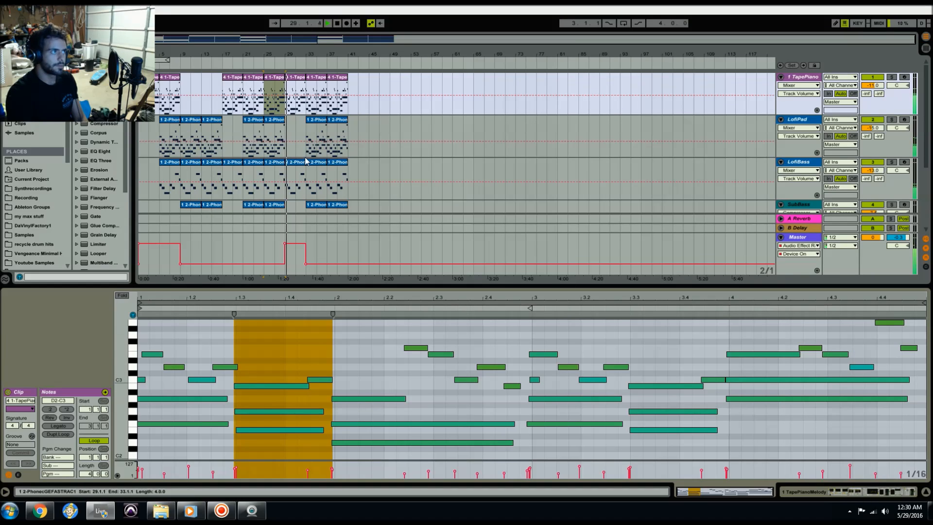
{"action": "left_click", "coordinate": [297, 90]}
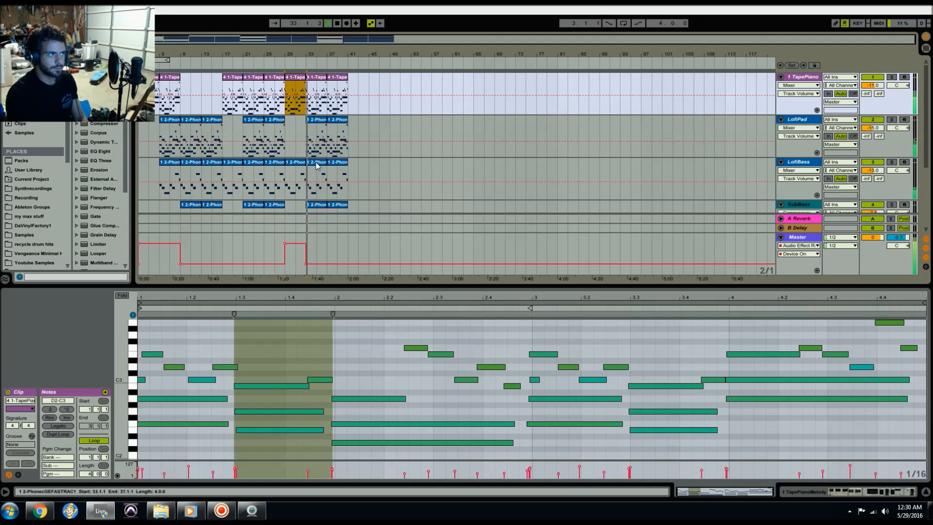
{"action": "left_click", "coordinate": [320, 97]}
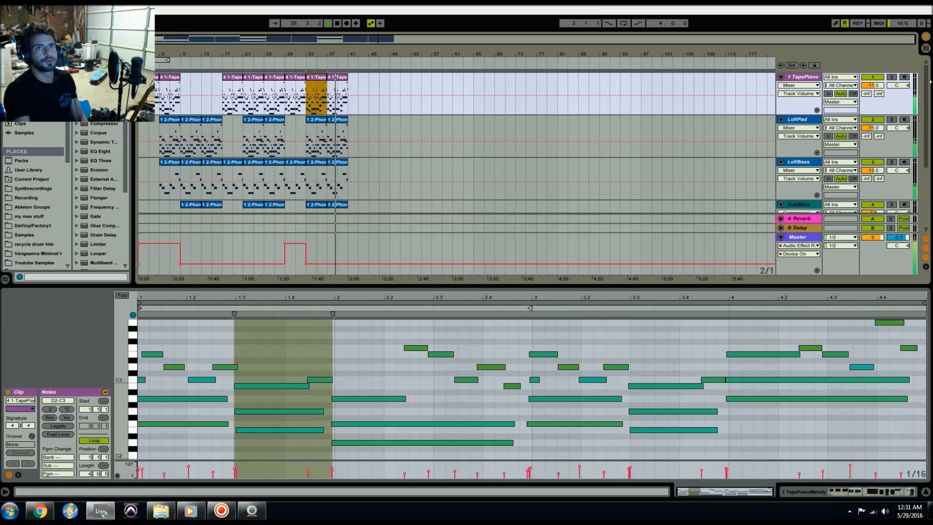
- Show the Session View mixer without the clip details and browser, and select the Master track
{"action": "left_click", "coordinate": [926, 49]}
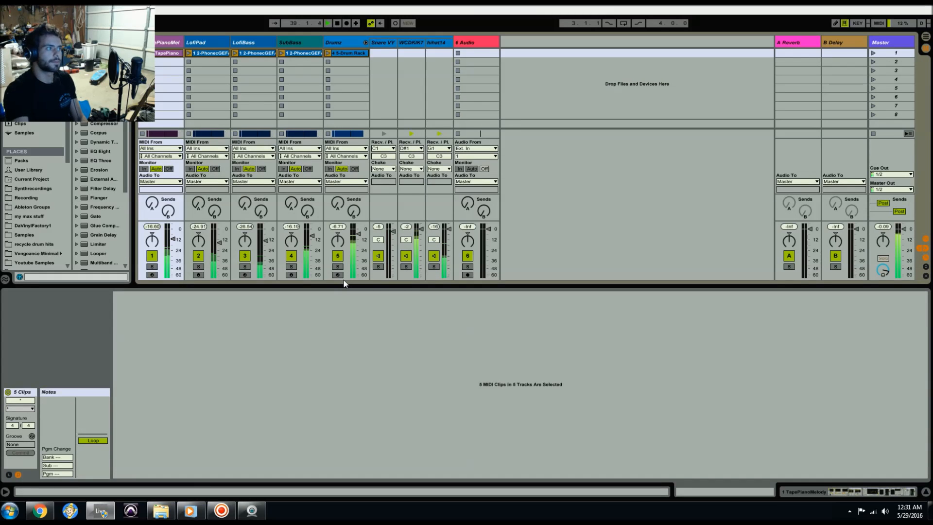
{"action": "left_click_drag", "start_coordinate": [345, 285], "coordinate": [347, 289]}
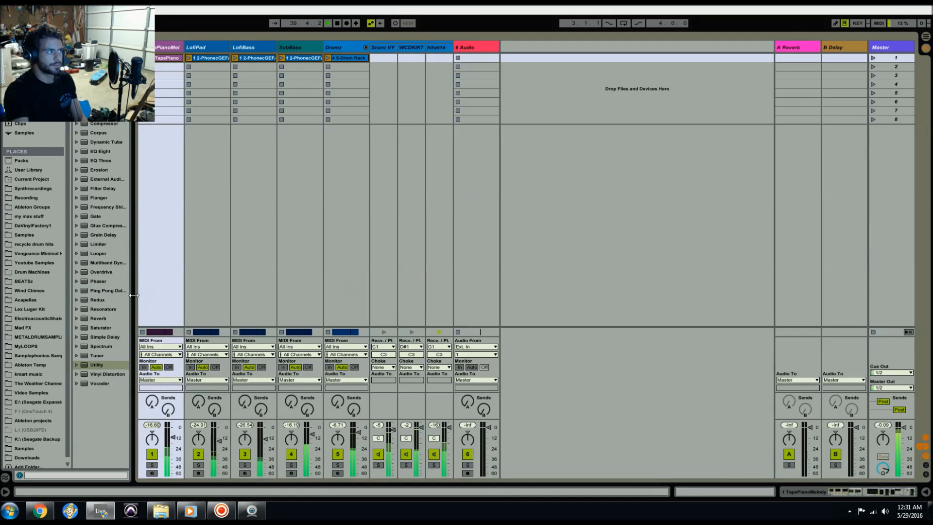
{"action": "key", "text": "ctrl+alt+b"}
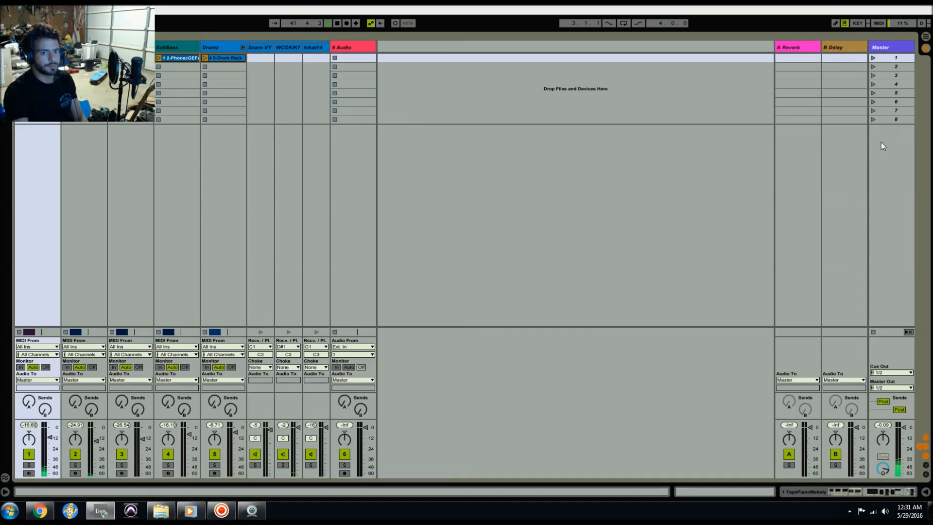
{"action": "left_click", "coordinate": [894, 48]}
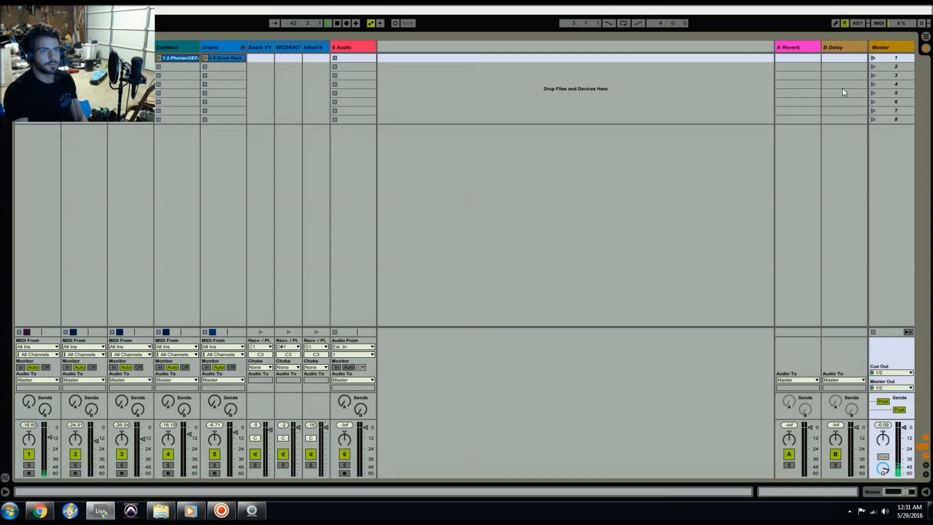